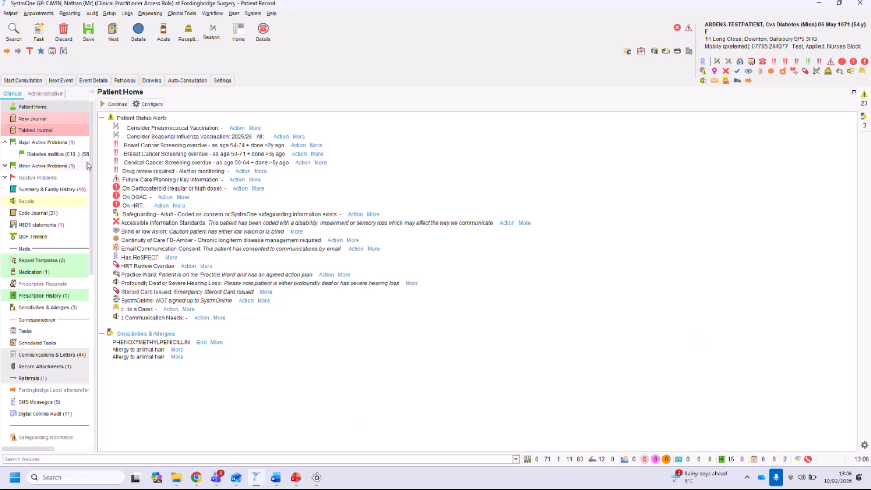
Widen the clinical navigation panel beside the patient record.
{"action": "left_click_drag", "start_coordinate": [94, 164], "coordinate": [108, 164]}
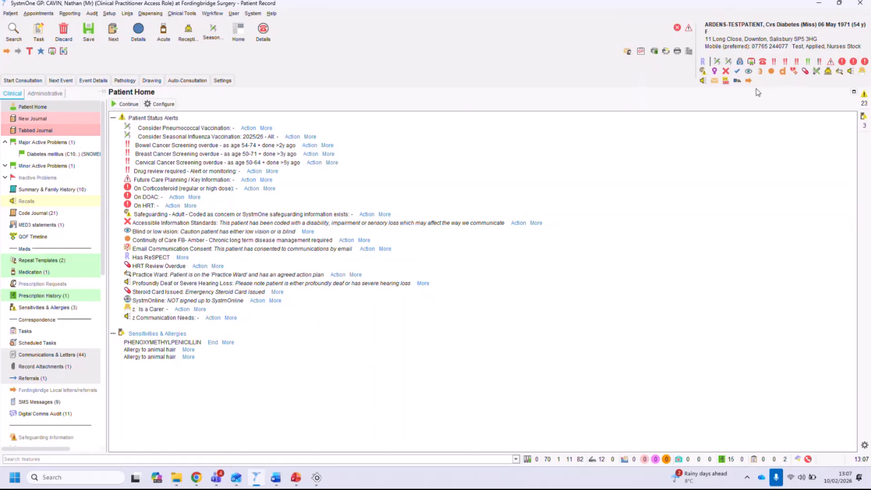
{"action": "mouse_move", "coordinate": [739, 76]}
{"action": "mouse_move", "coordinate": [783, 75]}
{"action": "mouse_move", "coordinate": [864, 64]}
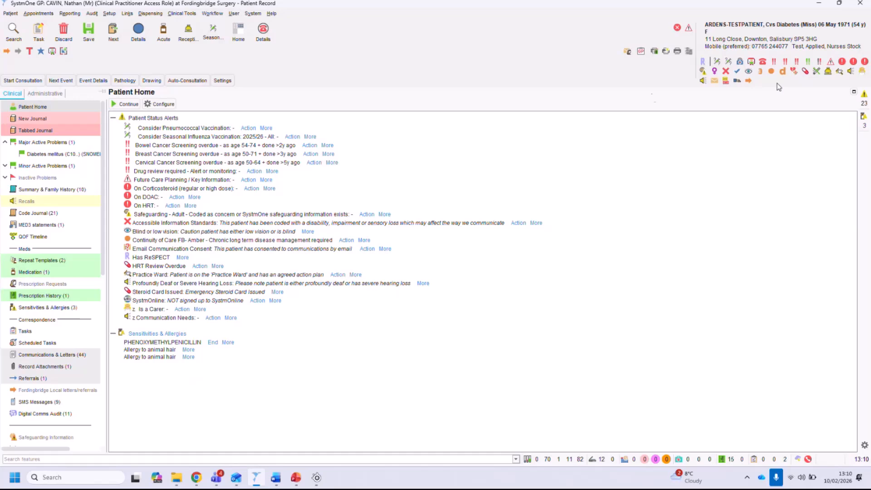
Browse the Auto-Consultation template menus, including the Ardens conditions, other professionals and nurses submenus.
{"action": "left_click", "coordinate": [186, 80]}
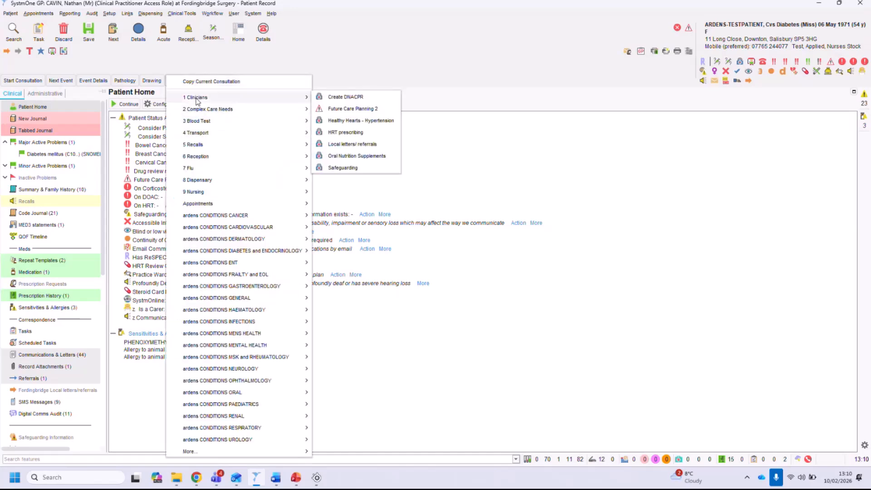
{"action": "mouse_move", "coordinate": [198, 220]}
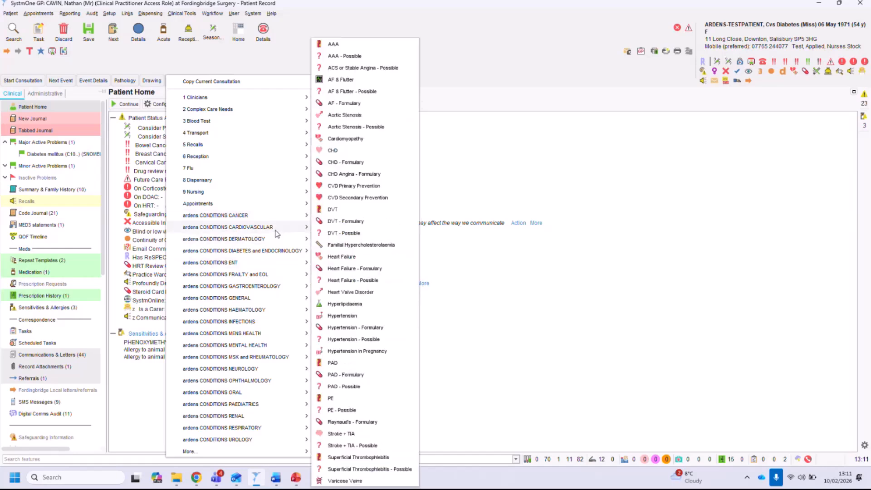
{"action": "mouse_move", "coordinate": [280, 242]}
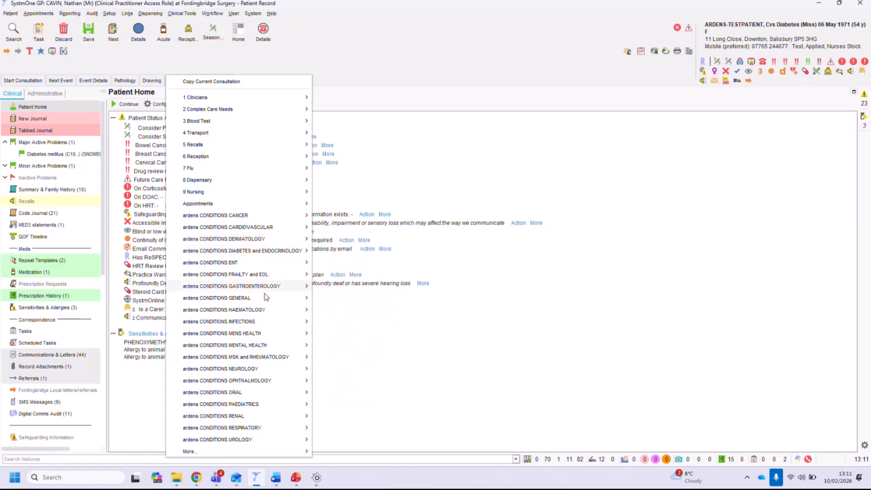
{"action": "mouse_move", "coordinate": [267, 326]}
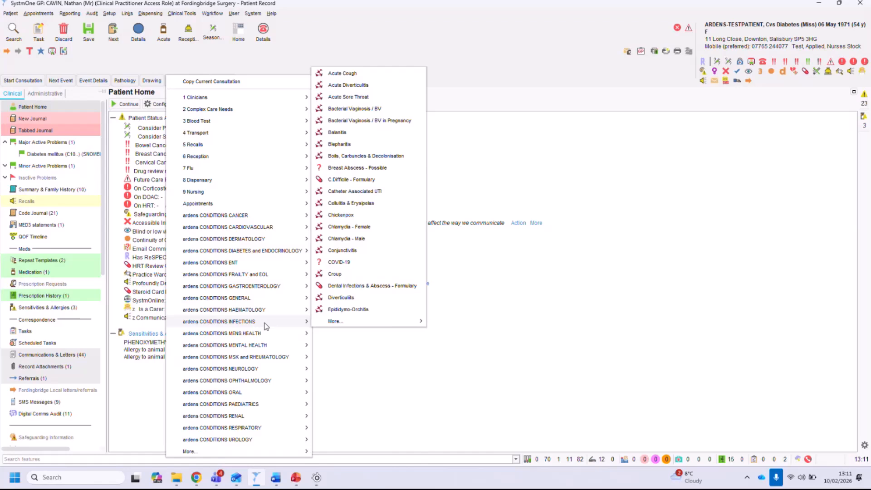
{"action": "mouse_move", "coordinate": [351, 322]}
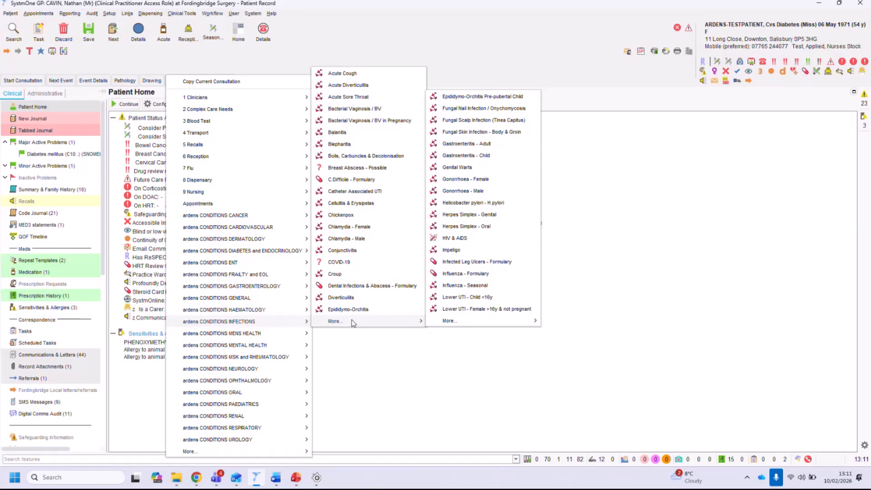
{"action": "mouse_move", "coordinate": [262, 453]}
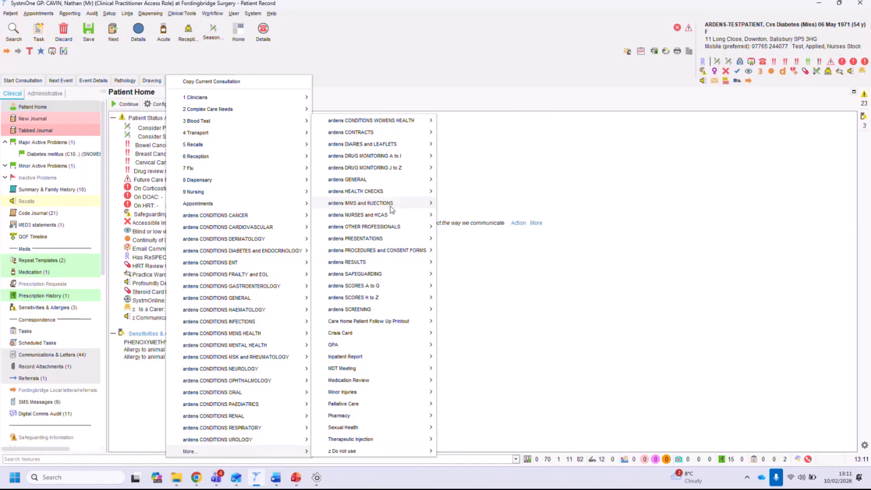
{"action": "mouse_move", "coordinate": [392, 208]}
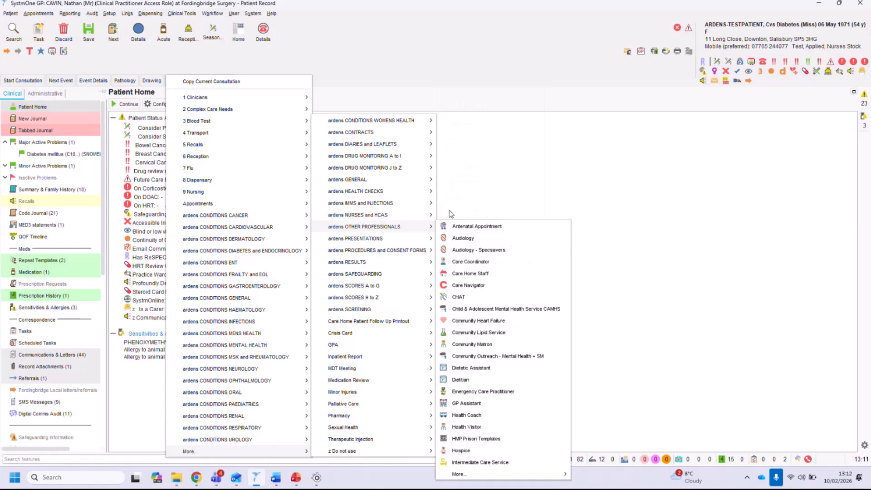
{"action": "mouse_move", "coordinate": [426, 214]}
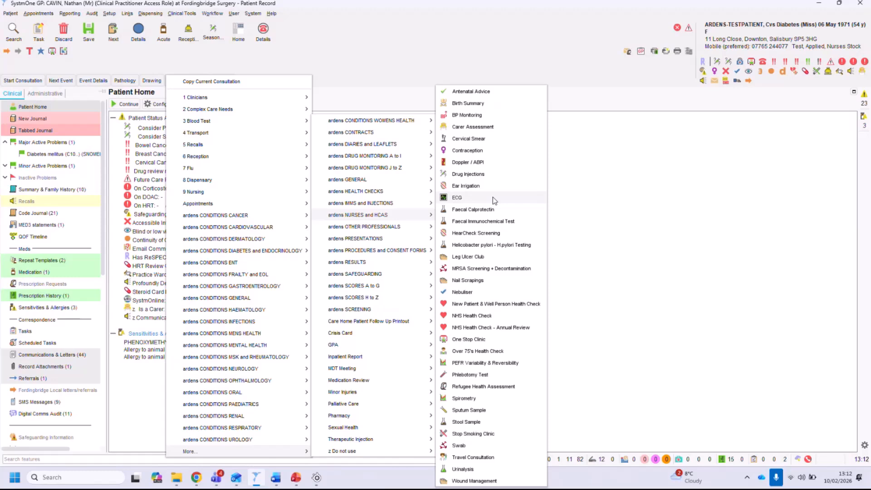
{"action": "left_click", "coordinate": [667, 186]}
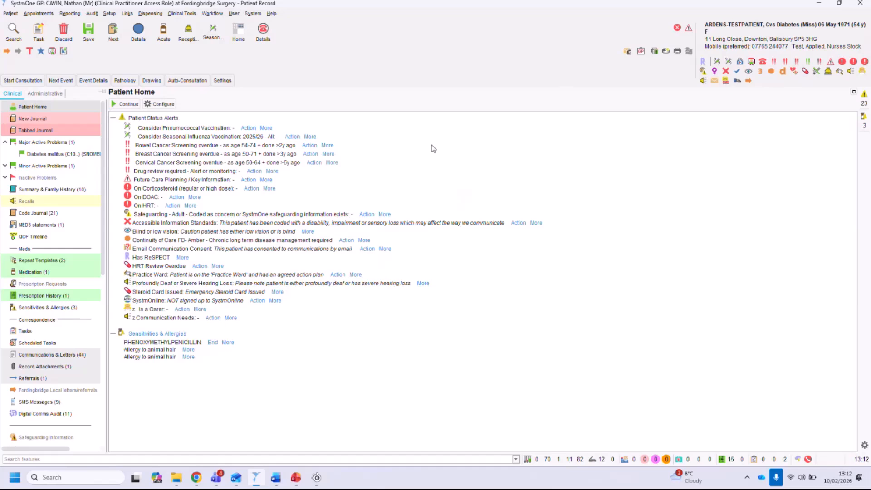
Open the template Launcher and search it for reception.
{"action": "key", "text": "F12"}
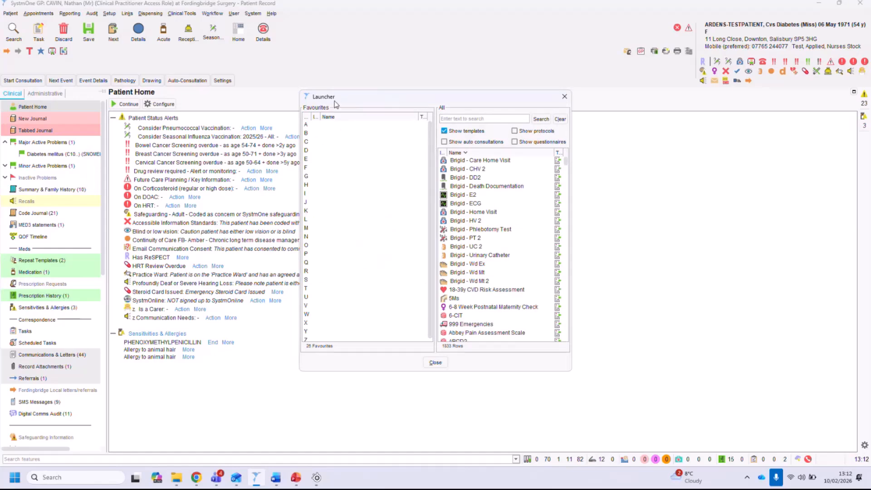
{"action": "mouse_move", "coordinate": [566, 162]}
{"action": "left_mouse_down"}
{"action": "mouse_move", "coordinate": [567, 323]}
{"action": "mouse_move", "coordinate": [564, 160]}
{"action": "left_mouse_up"}
{"action": "left_click", "coordinate": [462, 119]}
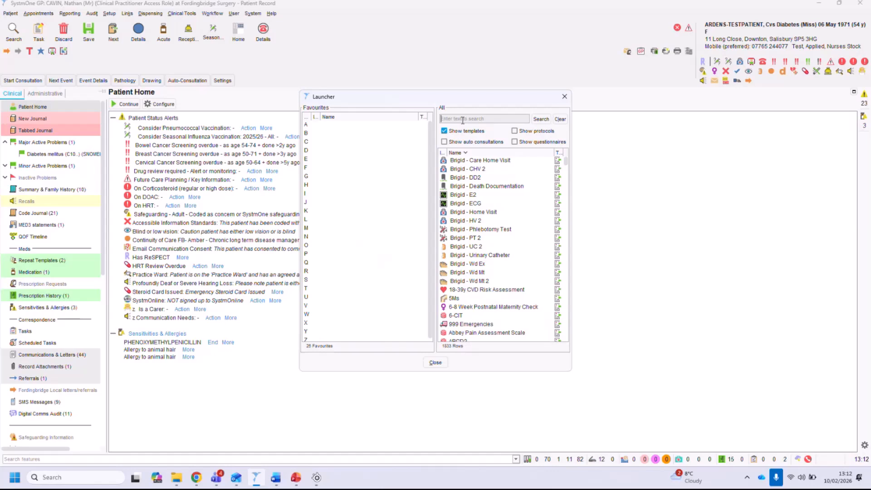
{"action": "type", "text": "reception"}
{"action": "left_click", "coordinate": [543, 119]}
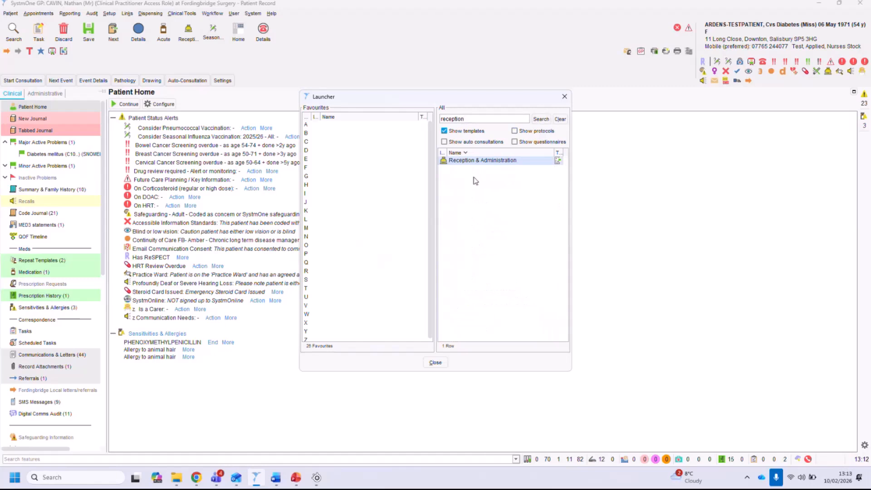
{"action": "left_click", "coordinate": [481, 163]}
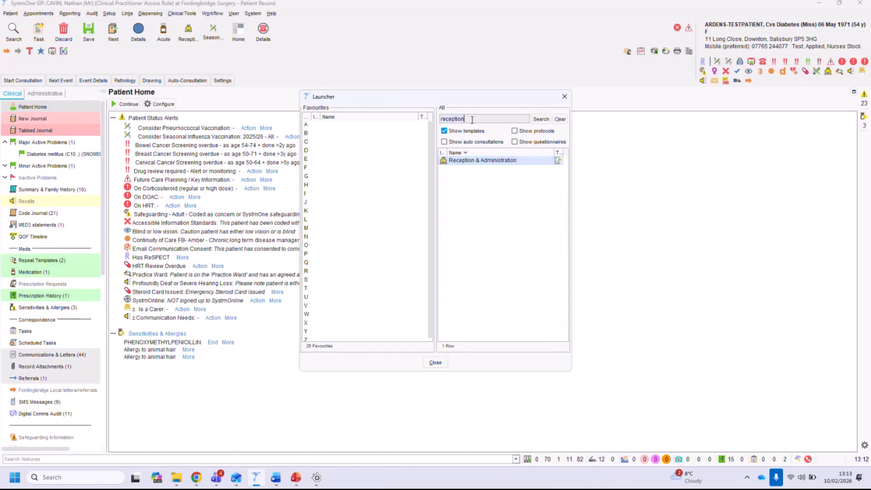
Search the Launcher for ecg, add the ECG template to Favourites, and close the Launcher.
{"action": "type", "text": "ecg"}
{"action": "left_click", "coordinate": [540, 119]}
{"action": "left_click", "coordinate": [456, 169]}
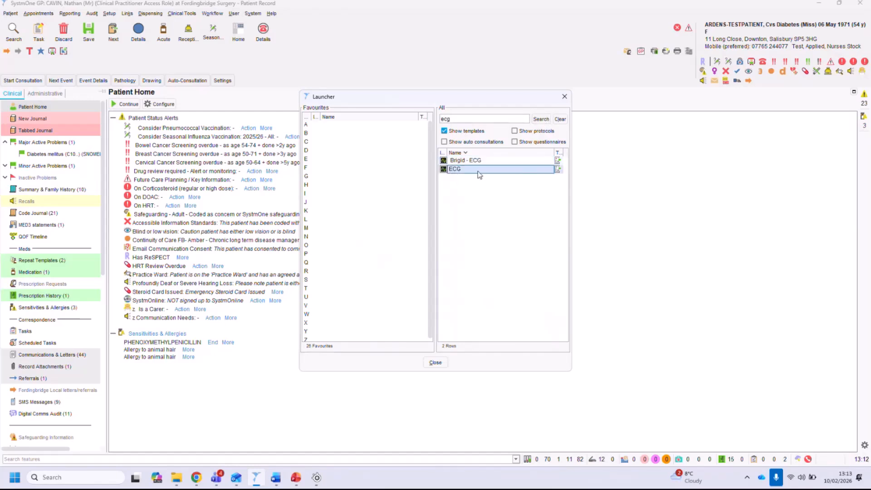
{"action": "left_click", "coordinate": [489, 160]}
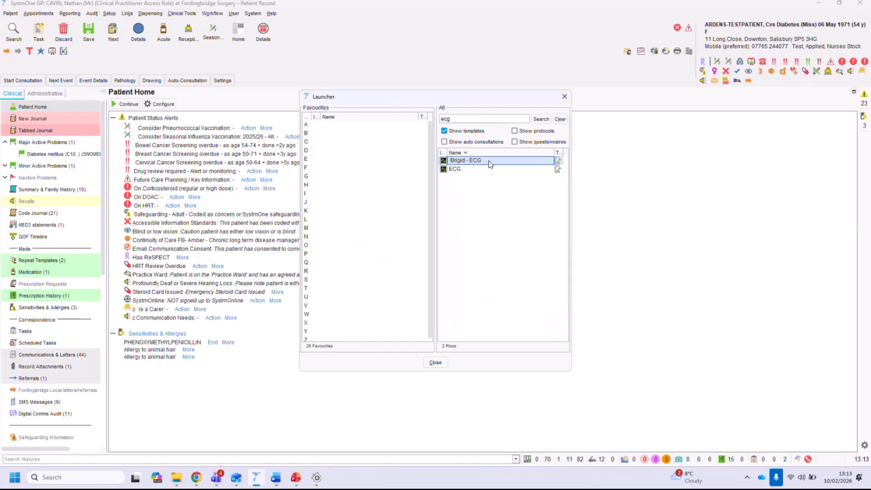
{"action": "left_click", "coordinate": [462, 170]}
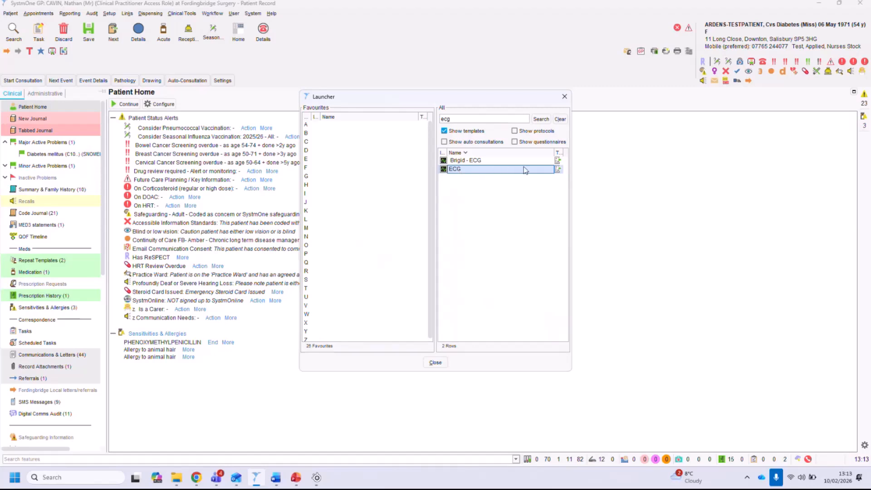
{"action": "mouse_move", "coordinate": [558, 170]}
{"action": "left_click_drag", "start_coordinate": [496, 173], "coordinate": [313, 127]}
{"action": "left_click", "coordinate": [559, 120]}
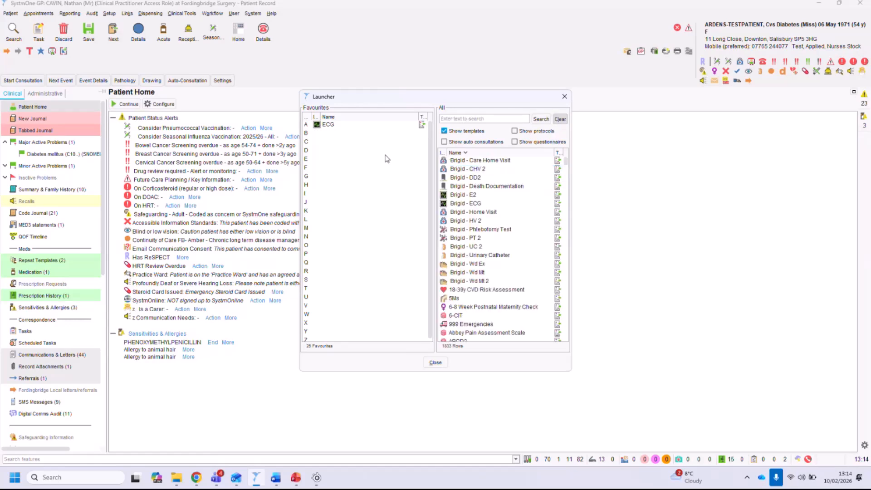
{"action": "left_click", "coordinate": [328, 128]}
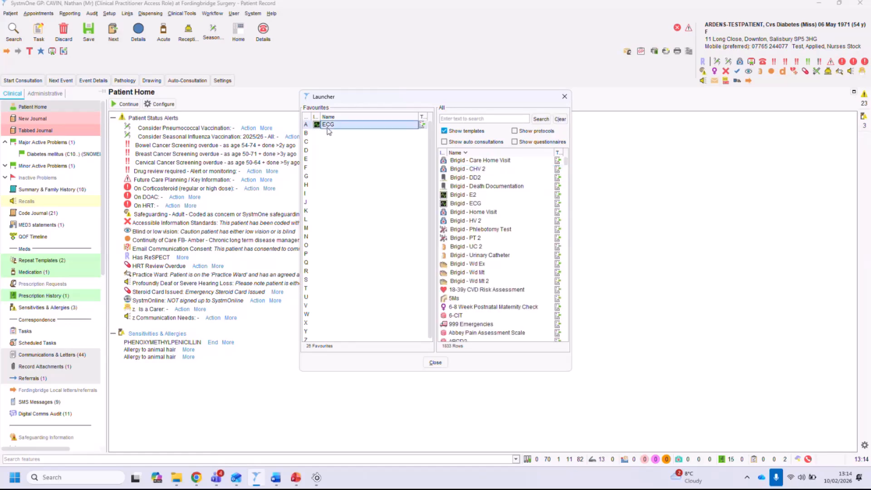
{"action": "left_click", "coordinate": [564, 96]}
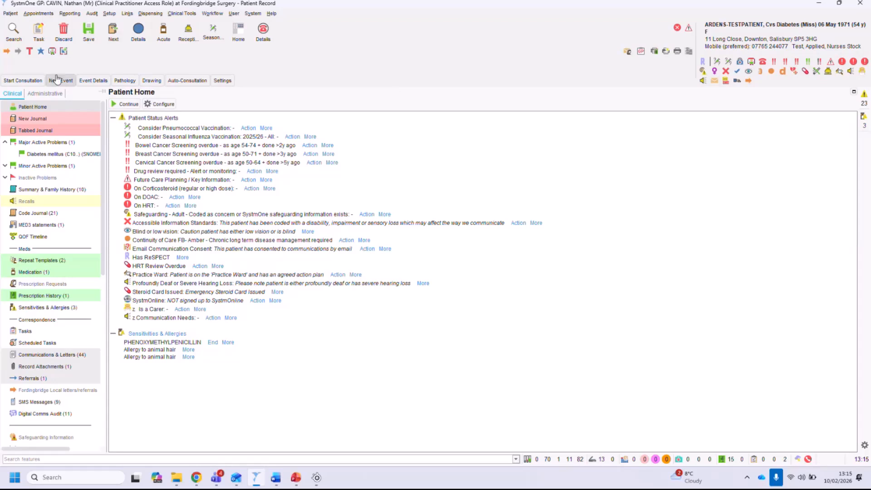
Start a new consultation on the patient record.
{"action": "left_click", "coordinate": [25, 81]}
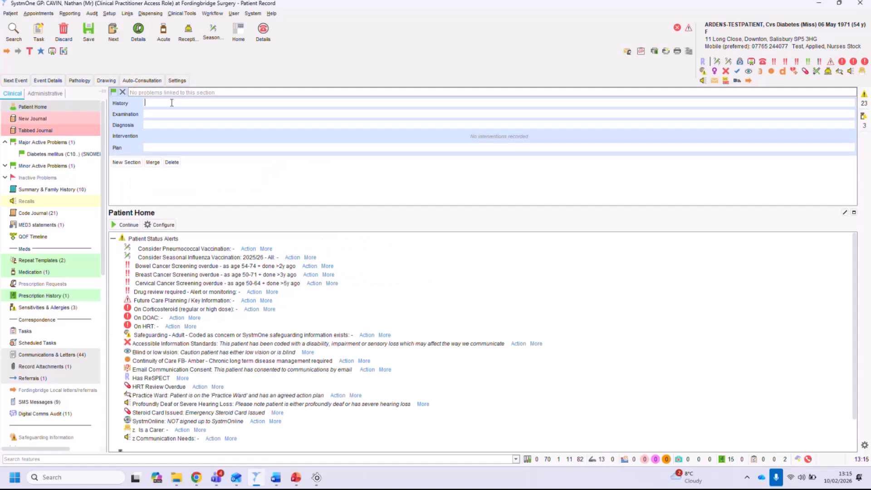
{"action": "left_click", "coordinate": [155, 125]}
{"action": "left_click_drag", "start_coordinate": [311, 207], "coordinate": [301, 178]}
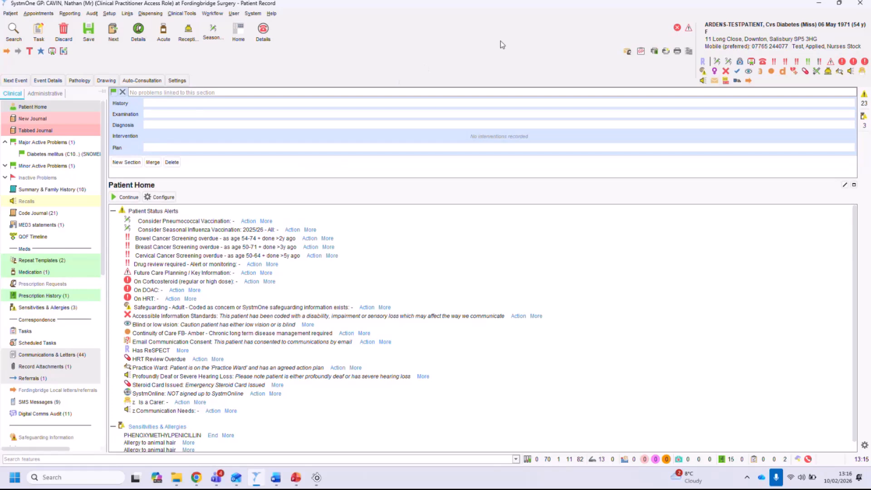
Open the General Consultation - Female template and review previous entries for its History, Examination and Plan fields.
{"action": "left_click", "coordinate": [739, 62]}
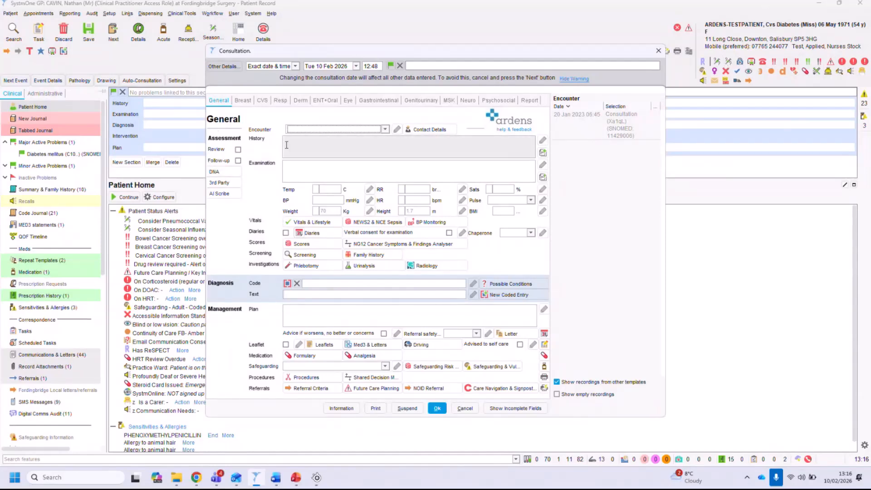
{"action": "left_click", "coordinate": [302, 147]}
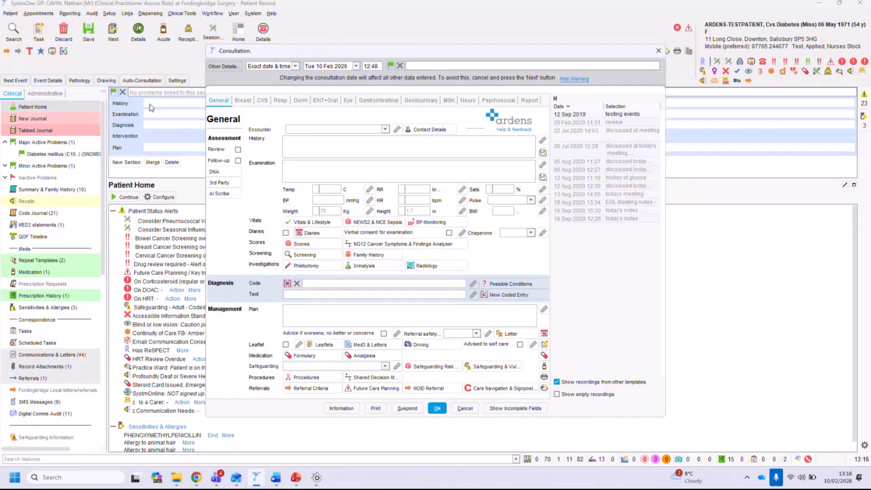
{"action": "left_click", "coordinate": [299, 168]}
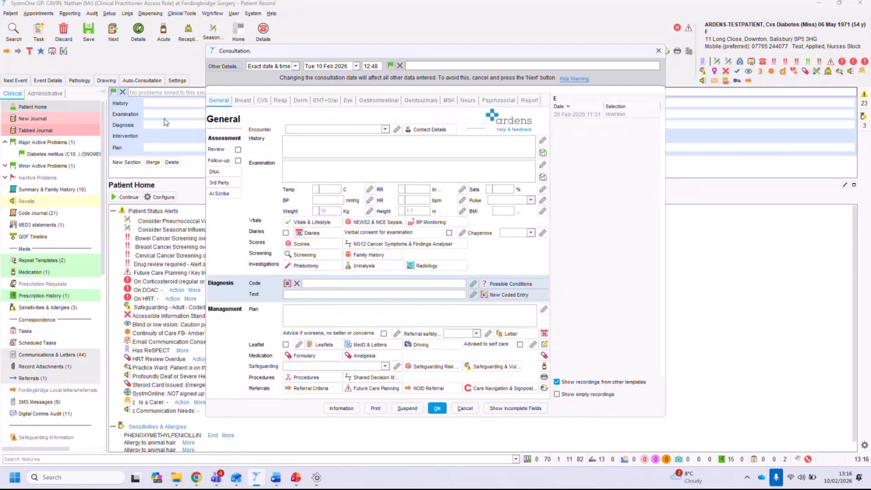
{"action": "left_click", "coordinate": [299, 319]}
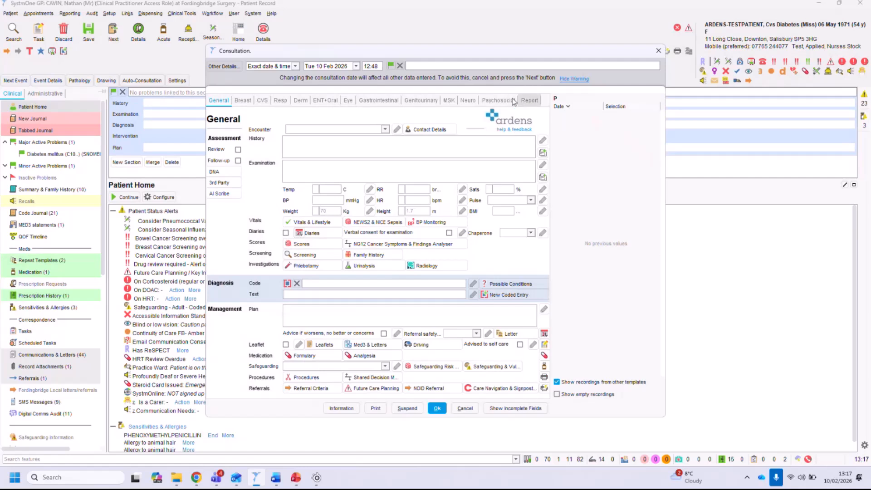
Browse the template's Breast, CVS, Resp, Derm and ENT + Oral tabs.
{"action": "left_click", "coordinate": [244, 104]}
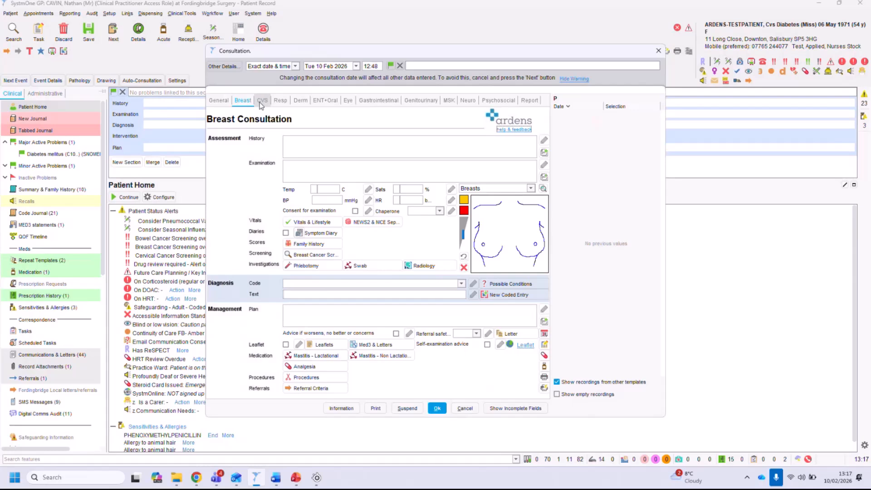
{"action": "left_click", "coordinate": [261, 102]}
{"action": "left_click", "coordinate": [281, 102]}
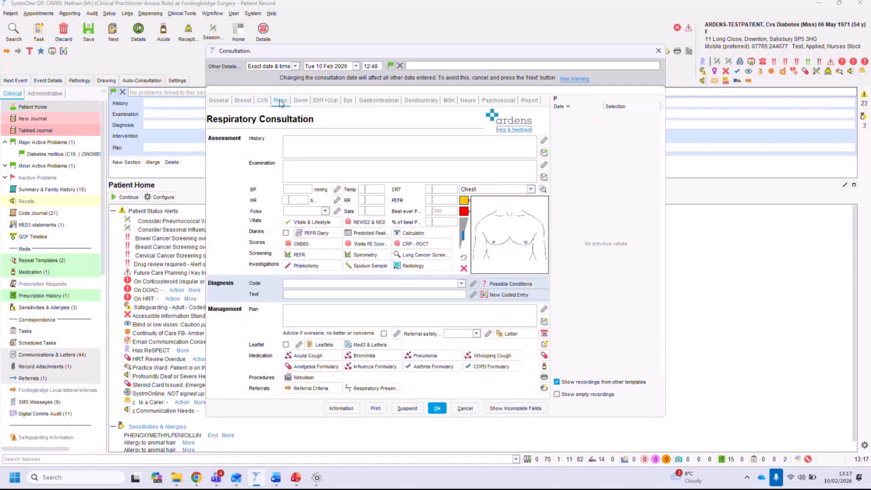
{"action": "left_click", "coordinate": [298, 100]}
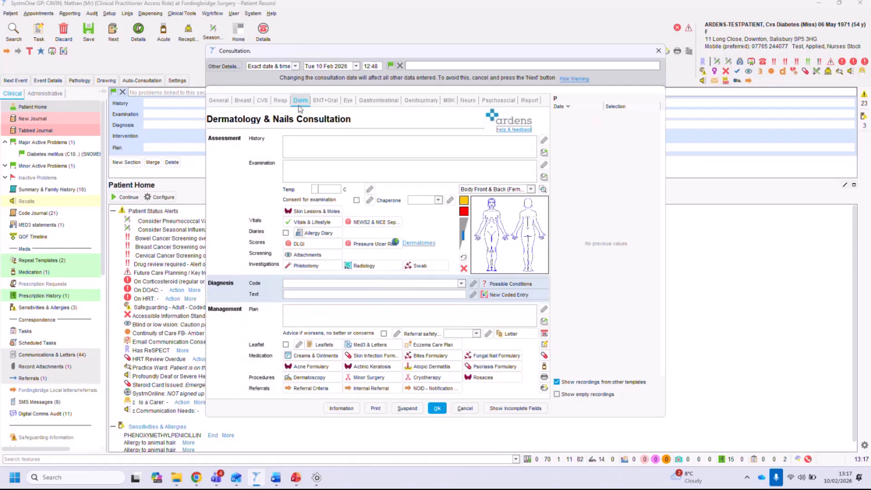
{"action": "left_click", "coordinate": [320, 103]}
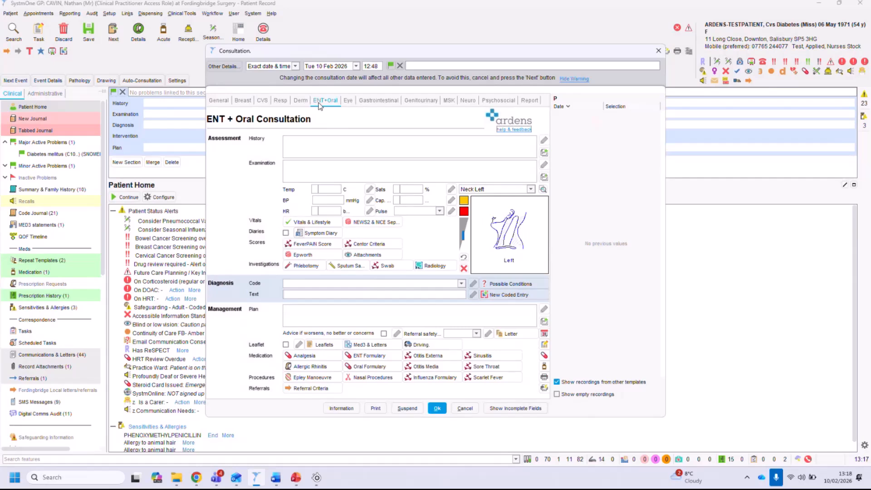
Type test text into the History and Examination fields and delete it again.
{"action": "left_click", "coordinate": [327, 148]}
{"action": "type", "text": "dfgdfg"}
{"action": "left_click", "coordinate": [312, 164]}
{"action": "type", "text": "dfgdfg"}
{"action": "left_click_drag", "start_coordinate": [309, 167], "coordinate": [276, 140]}
{"action": "key", "text": "BackSpace"}
{"action": "key", "text": "BackSpace"}
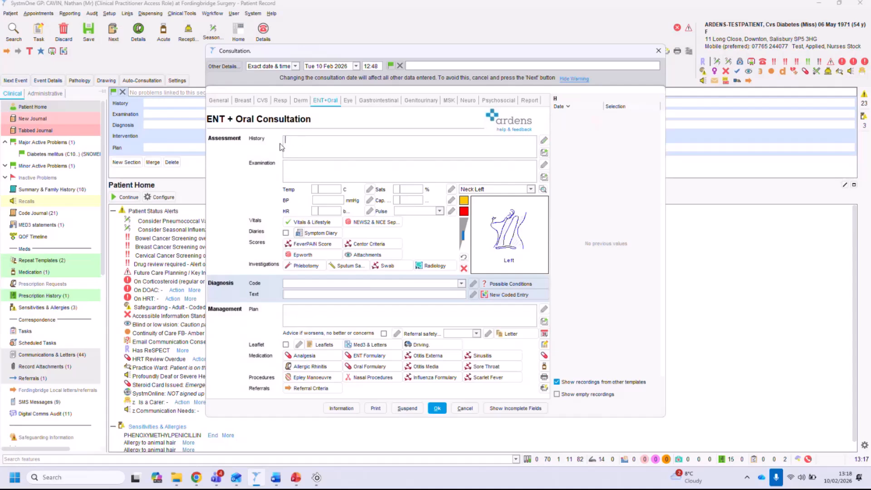
Add the preset notes 'Cough' and 'Irritated/sore throat + discomfort on swallowing' to the History field.
{"action": "left_click", "coordinate": [544, 153]}
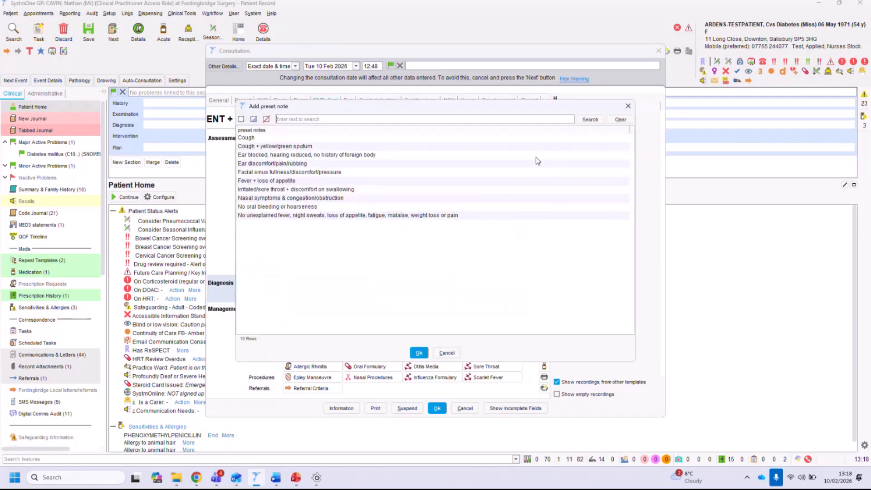
{"action": "left_click", "coordinate": [252, 137]}
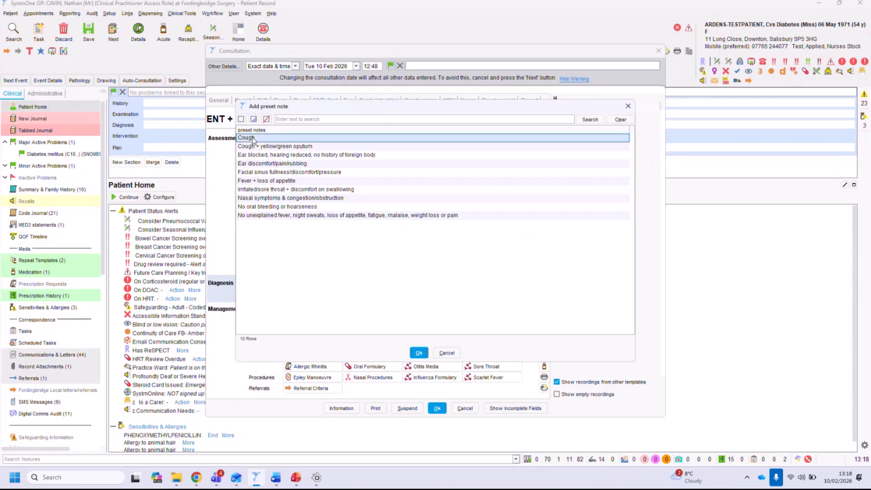
{"action": "left_click", "coordinate": [271, 189], "text": "ctrl"}
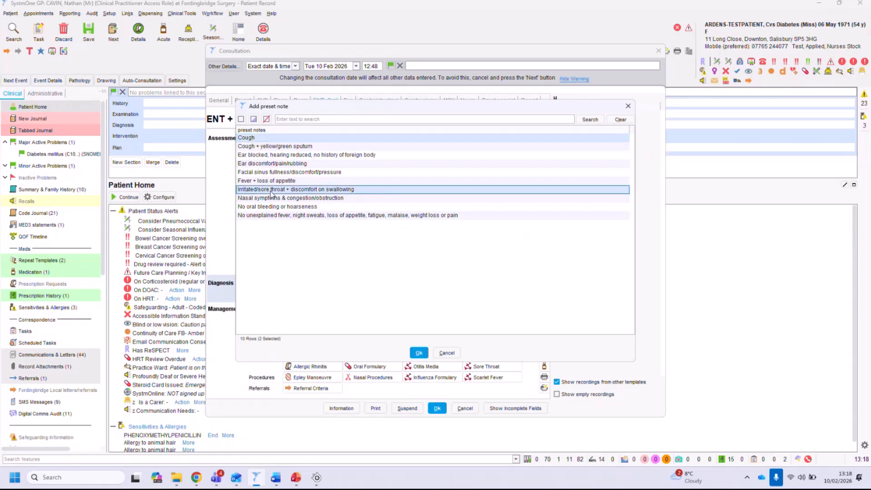
{"action": "left_click", "coordinate": [418, 353]}
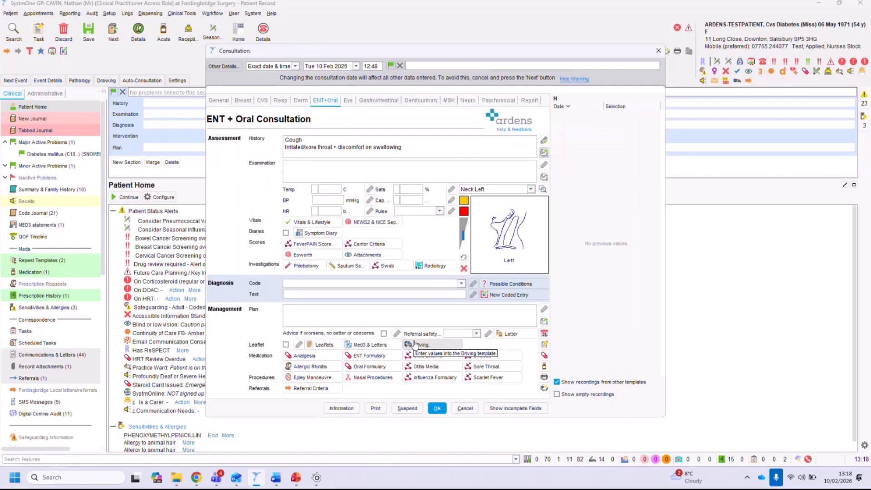
Add the preset notes 'Inflamed throat + patchy grey-yellow exudate' and 'Lymph glands swollen and tender' to the Examination field.
{"action": "left_click", "coordinate": [316, 174]}
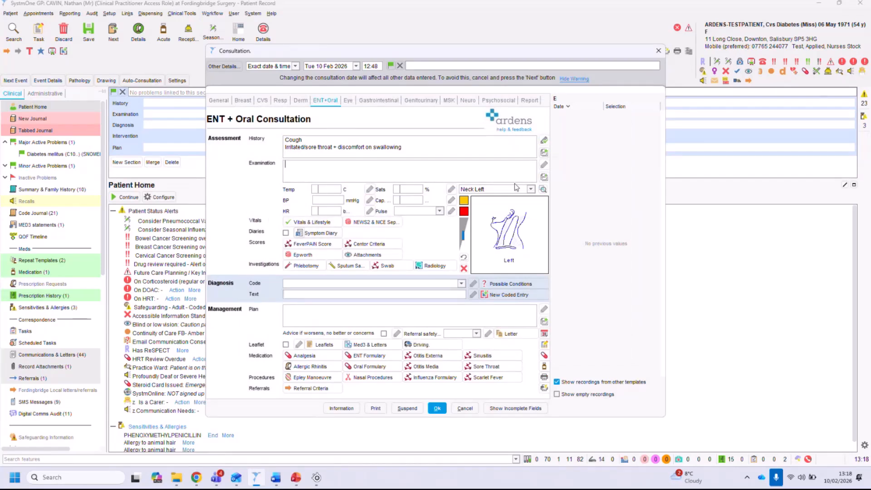
{"action": "left_click", "coordinate": [544, 177]}
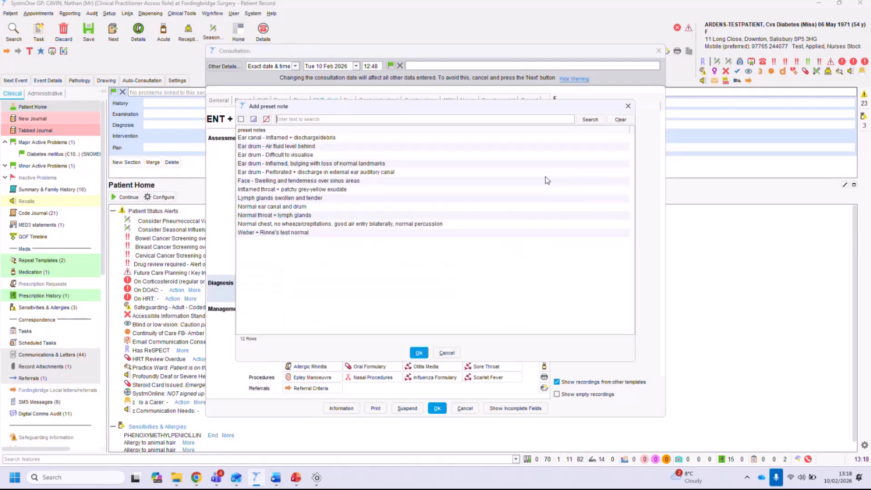
{"action": "left_click", "coordinate": [276, 190]}
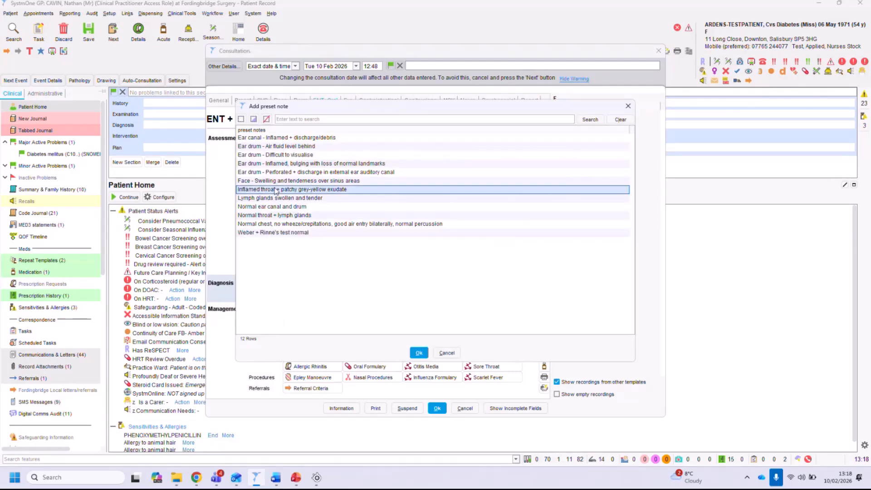
{"action": "left_click", "coordinate": [276, 200]}
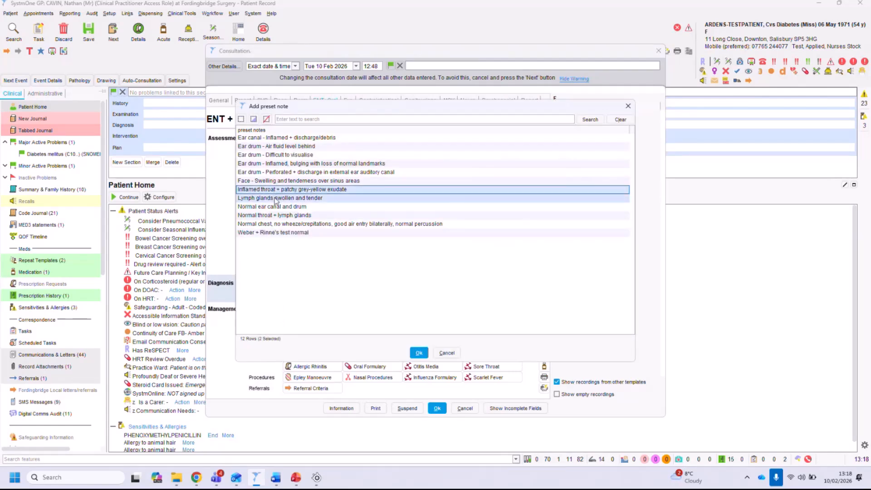
{"action": "left_click", "coordinate": [419, 353]}
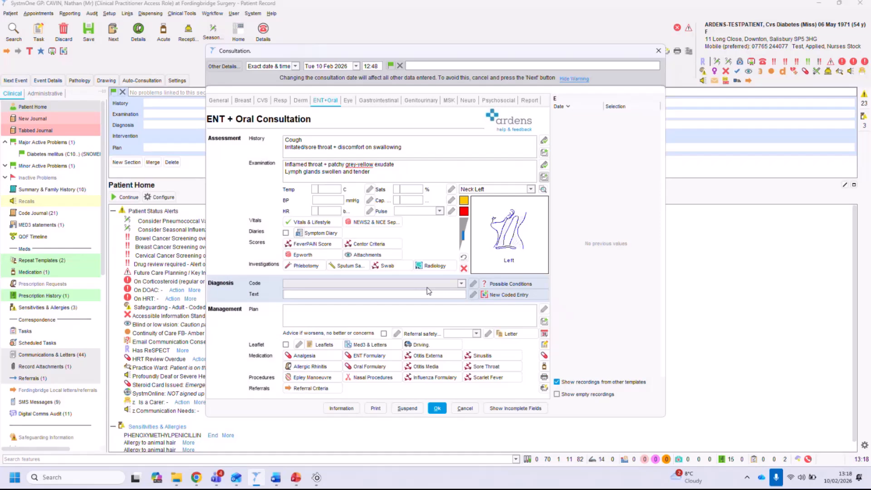
Record the patient's temperature as 36.2 C.
{"action": "left_click", "coordinate": [336, 191]}
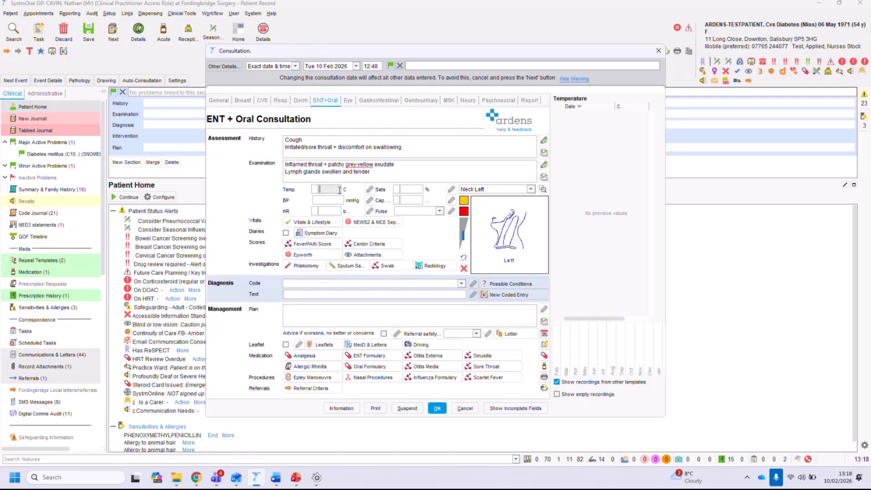
{"action": "left_click", "coordinate": [403, 189]}
{"action": "key", "text": "Tab"}
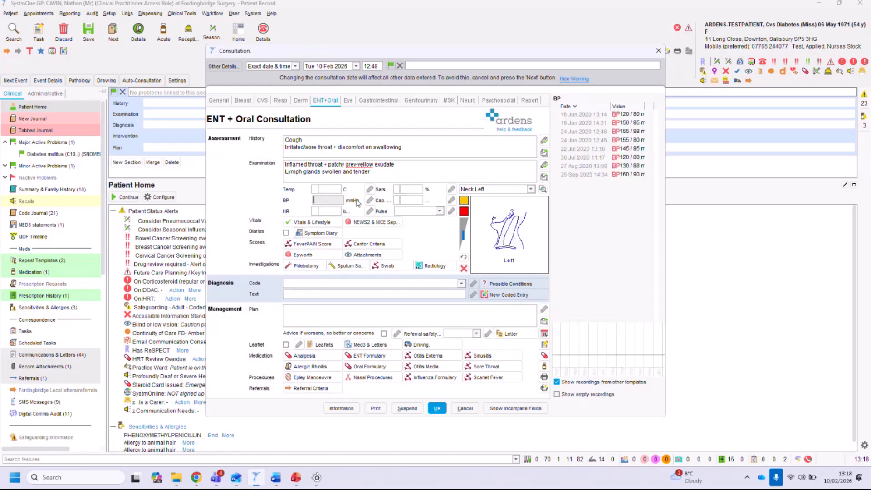
{"action": "left_click", "coordinate": [329, 189]}
{"action": "type", "text": "36.2"}
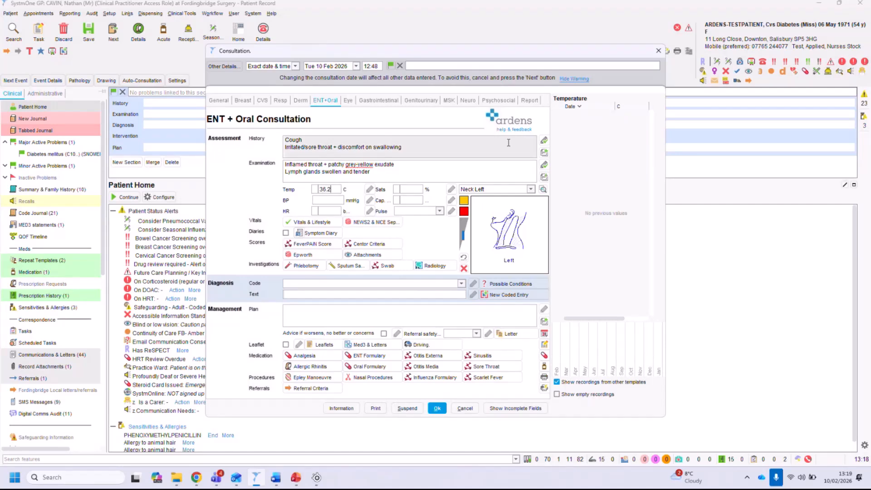
Review the patient's previous blood pressure readings.
{"action": "left_click", "coordinate": [325, 201]}
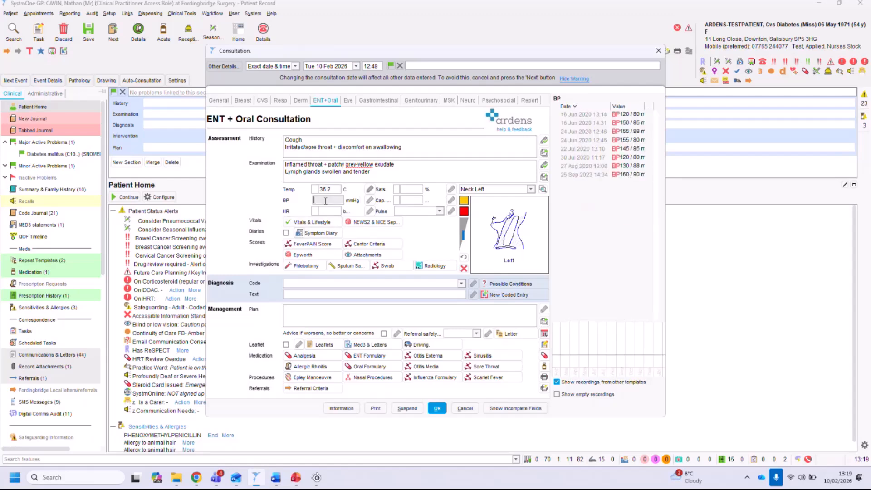
{"action": "left_click", "coordinate": [609, 123]}
{"action": "left_click", "coordinate": [609, 132]}
{"action": "left_click", "coordinate": [609, 140]}
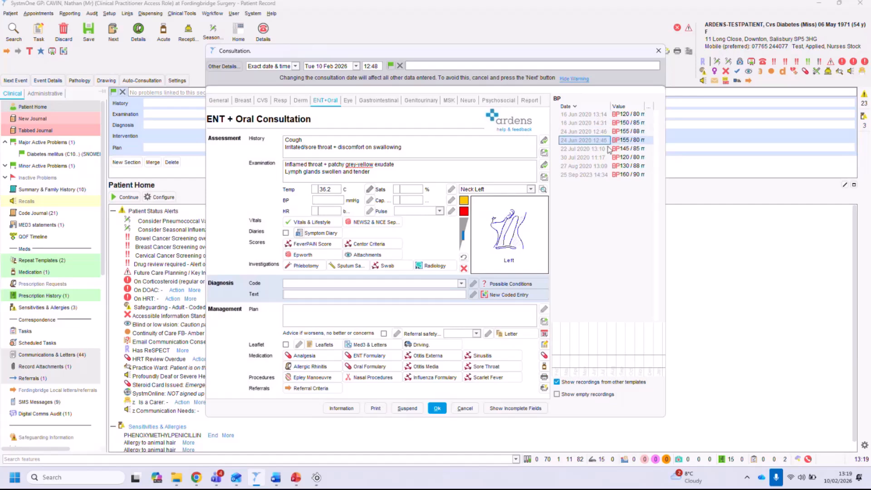
{"action": "left_click", "coordinate": [608, 149]}
{"action": "left_click", "coordinate": [608, 157]}
{"action": "left_click", "coordinate": [607, 176]}
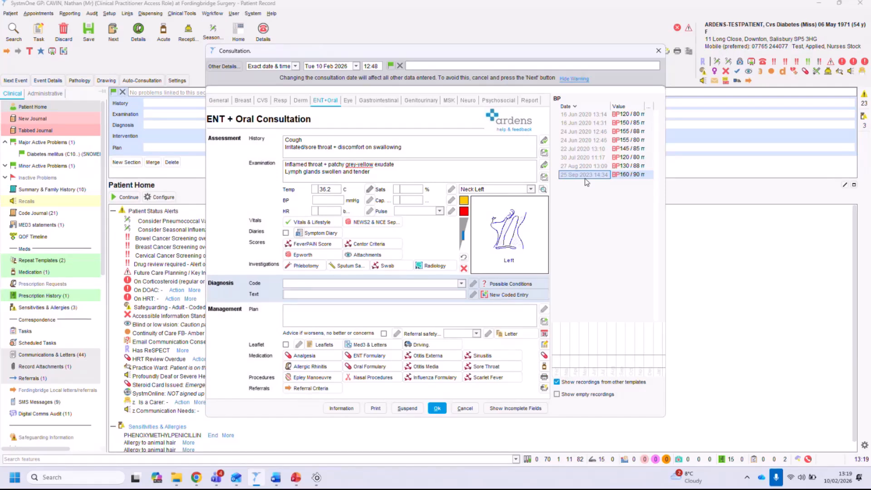
Enter FeverPAIN answers: fever Yes, pus No, onset 4-7 days, inflamed tonsils Mild, cough or cold Mild, and cancel the template.
{"action": "left_click", "coordinate": [307, 246]}
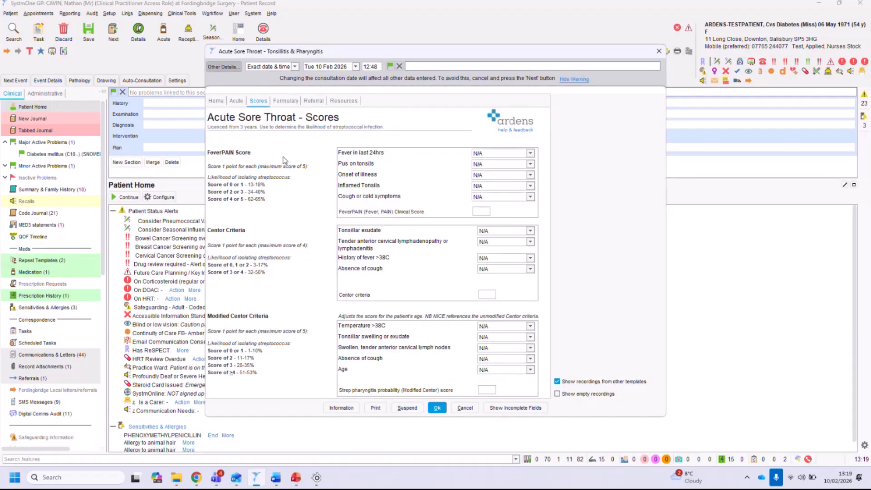
{"action": "left_click", "coordinate": [496, 154]}
{"action": "left_click", "coordinate": [496, 170]}
{"action": "left_click", "coordinate": [493, 165]}
{"action": "left_click", "coordinate": [477, 190]}
{"action": "left_click", "coordinate": [495, 175]}
{"action": "left_click", "coordinate": [486, 201]}
{"action": "left_click", "coordinate": [494, 186]}
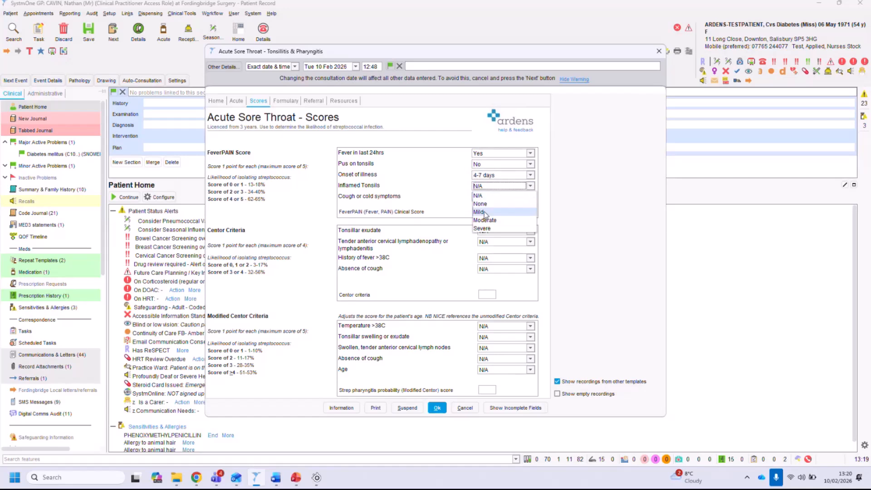
{"action": "left_click", "coordinate": [479, 211]}
{"action": "left_click", "coordinate": [488, 196]}
{"action": "left_click", "coordinate": [479, 223]}
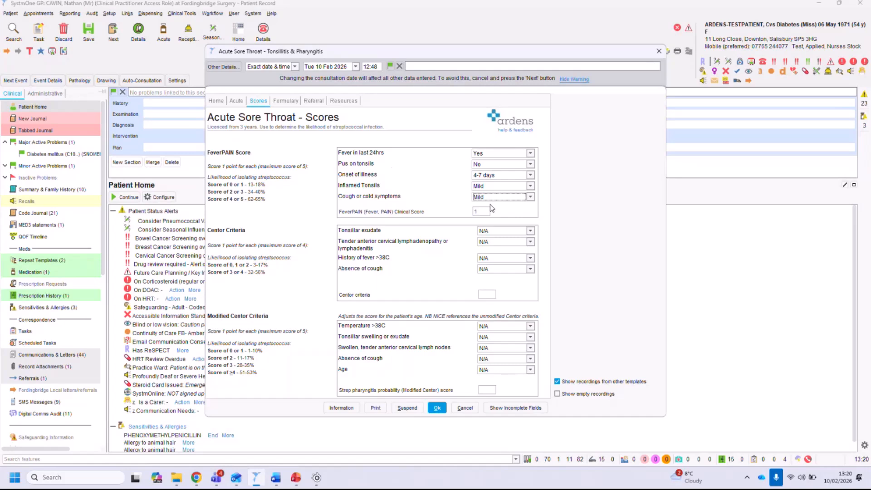
{"action": "left_click", "coordinate": [465, 407]}
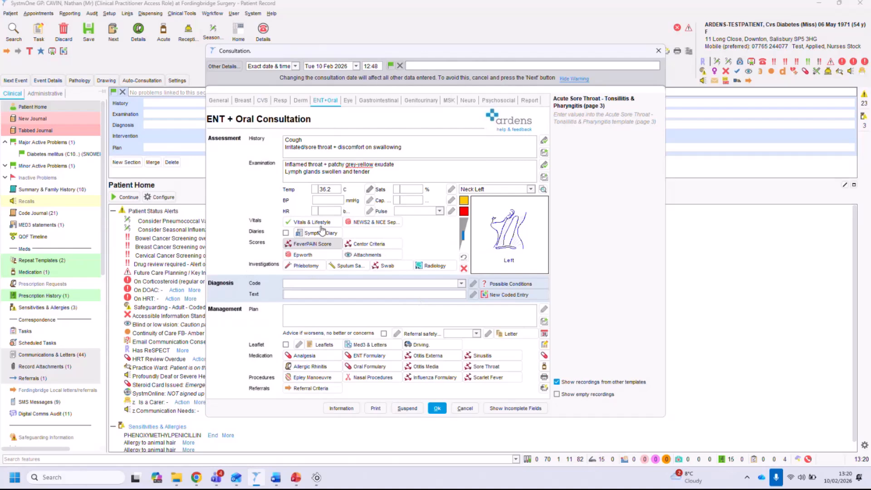
Open the Phlebotomy template, review the patient's blood results, and close it.
{"action": "left_click", "coordinate": [304, 266]}
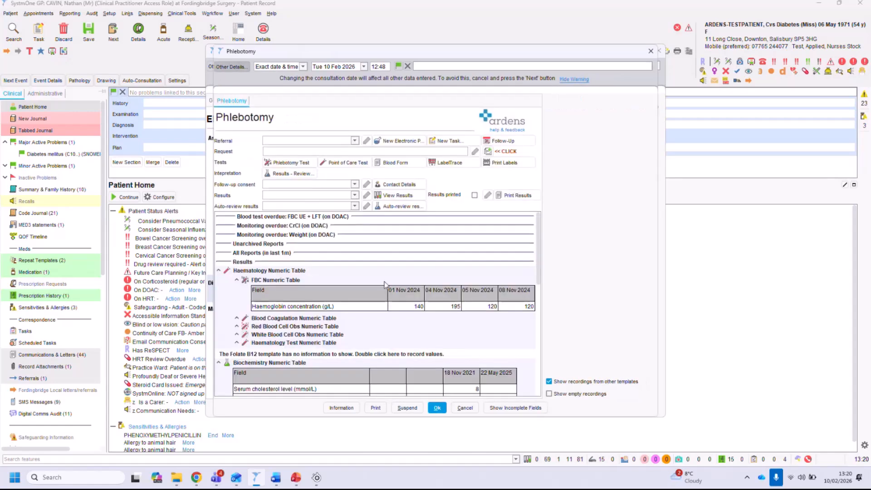
{"action": "left_click", "coordinate": [385, 282]}
{"action": "scroll", "coordinate": [442, 294], "scroll_direction": "down", "scroll_amount": 3}
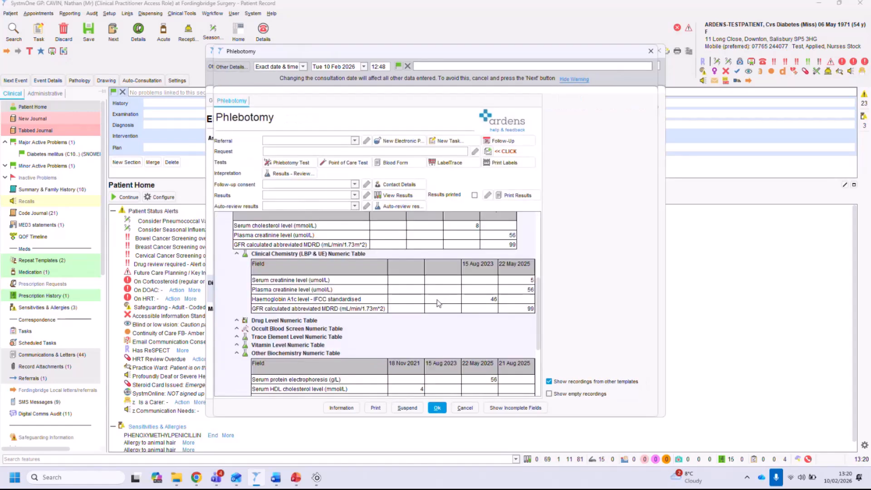
{"action": "scroll", "coordinate": [438, 303], "scroll_direction": "down", "scroll_amount": 1}
{"action": "scroll", "coordinate": [438, 303], "scroll_direction": "up", "scroll_amount": 5}
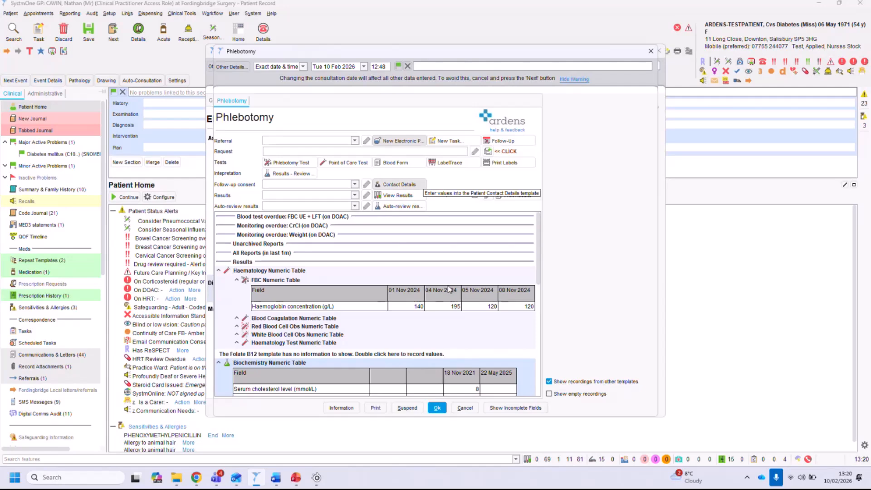
{"action": "left_click", "coordinate": [463, 408]}
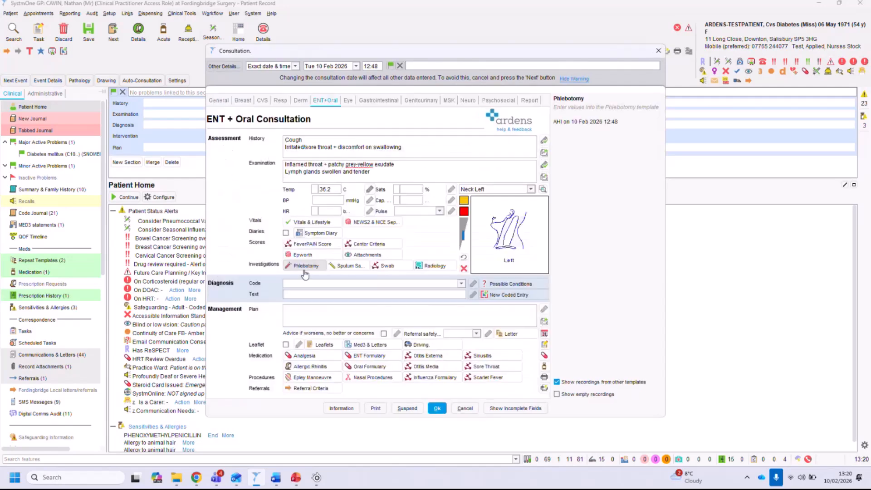
Set the diagnosis code to Tonsillitis (Xa71O).
{"action": "left_click", "coordinate": [405, 284]}
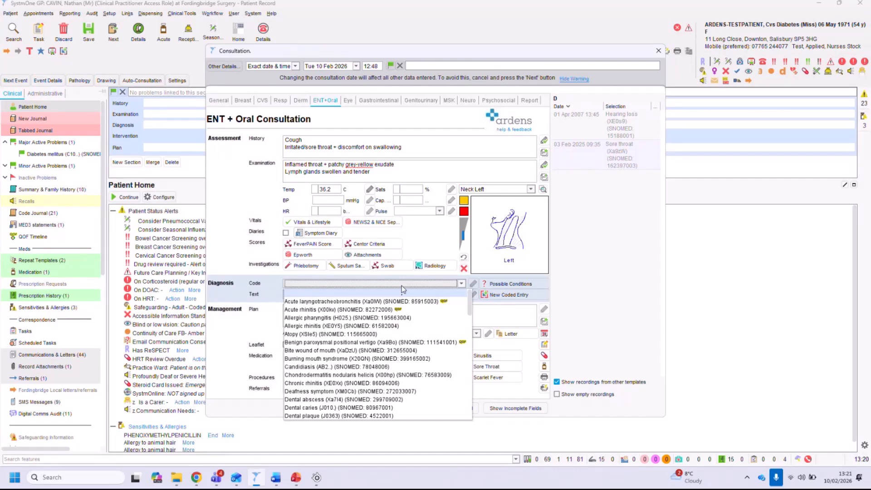
{"action": "type", "text": "so"}
{"action": "key", "text": "Return"}
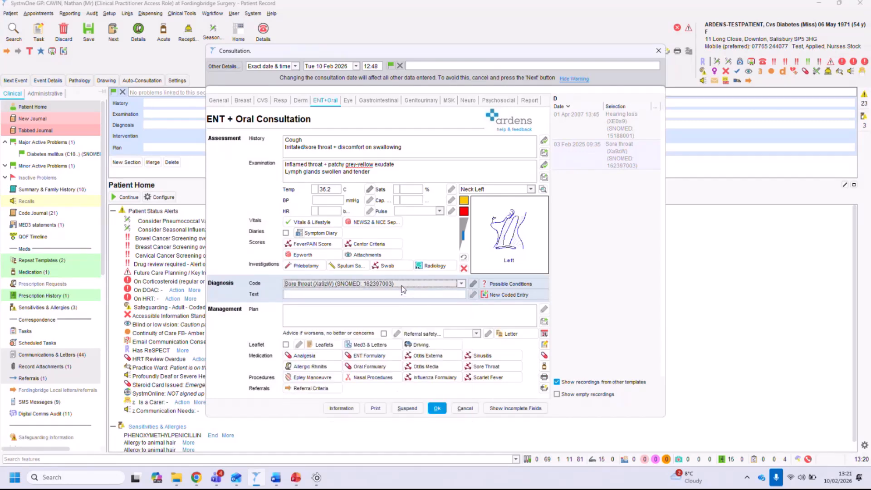
{"action": "key", "text": "Down"}
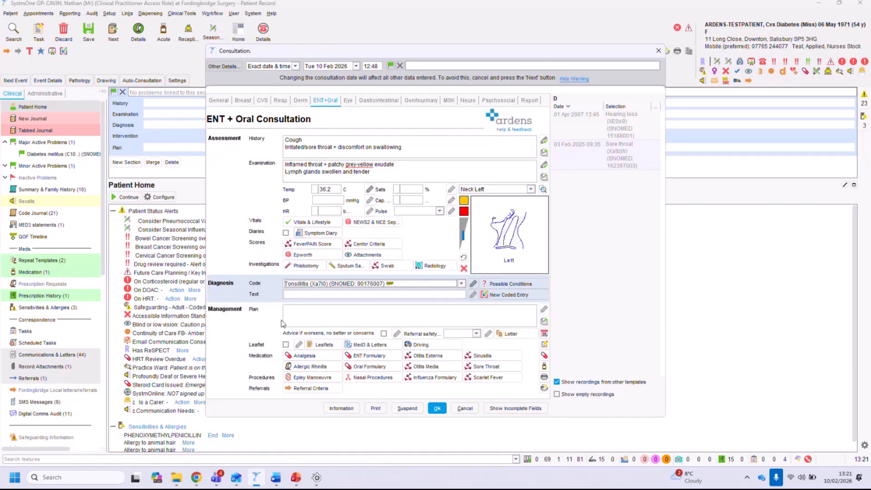
Add the 'Antibiotic advice' and 'Throat infection' preset notes to the Plan field.
{"action": "left_click", "coordinate": [311, 321]}
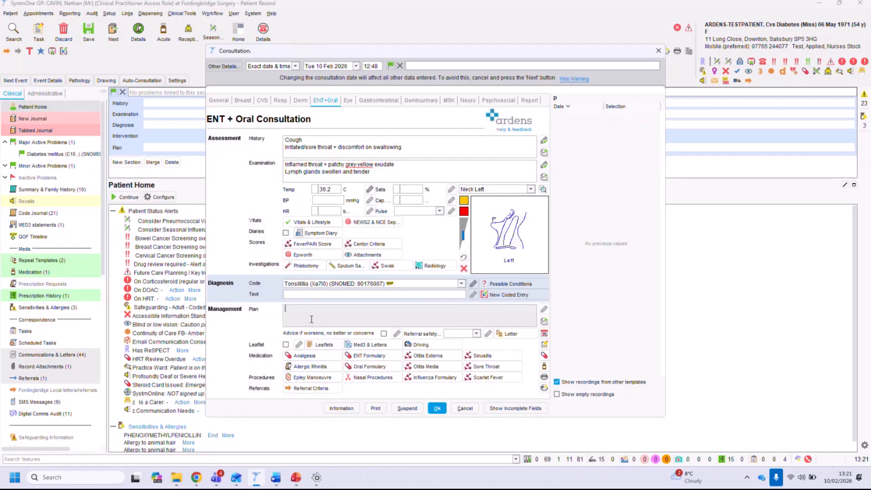
{"action": "left_click", "coordinate": [544, 321]}
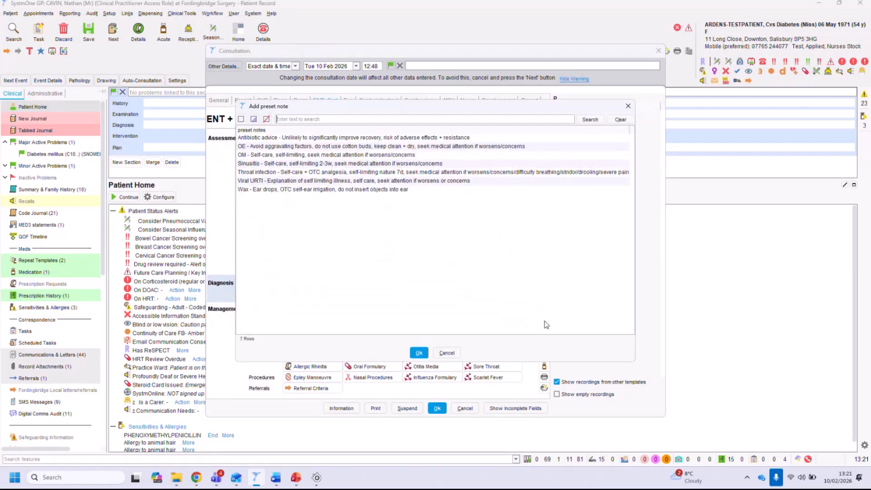
{"action": "left_click", "coordinate": [268, 141]}
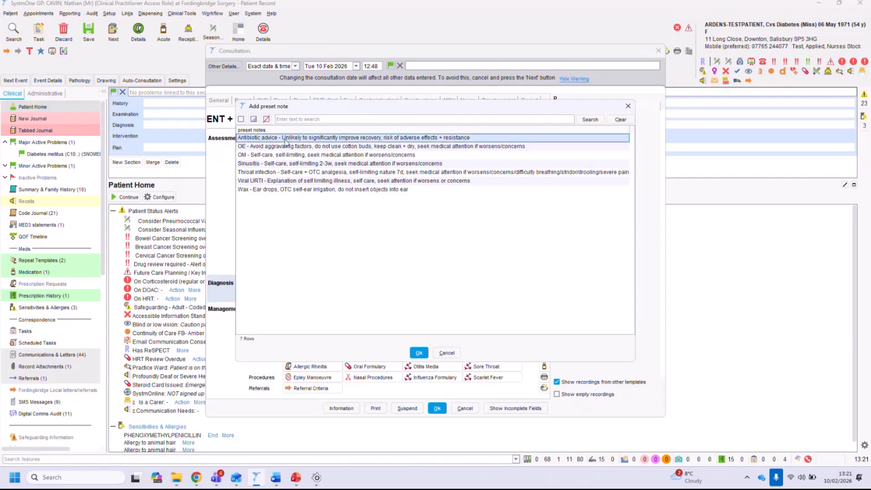
{"action": "left_click", "coordinate": [269, 175], "text": "ctrl"}
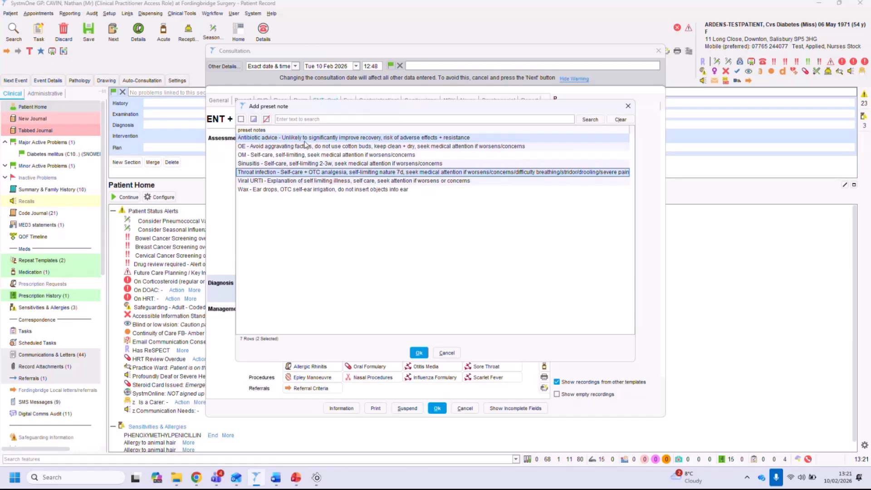
{"action": "left_click", "coordinate": [418, 352]}
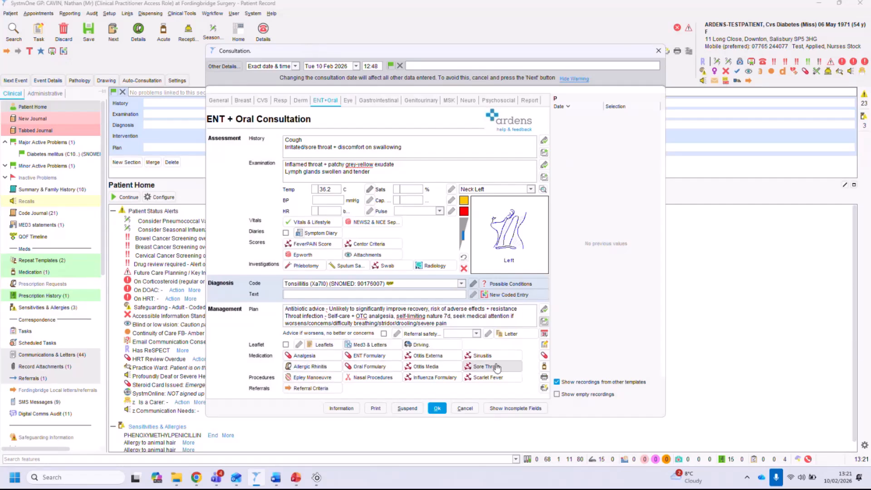
Open the ENT leaflets list and browse the available patient leaflets.
{"action": "left_click", "coordinate": [323, 346]}
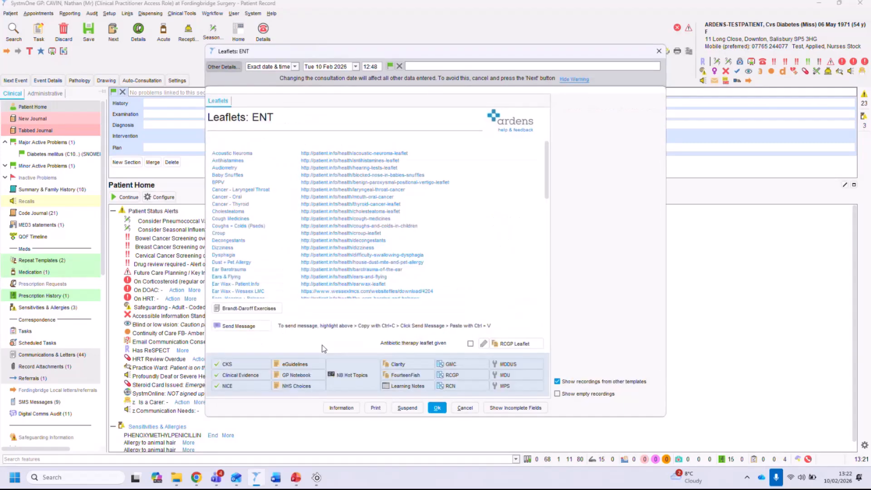
{"action": "scroll", "coordinate": [327, 191], "scroll_direction": "down", "scroll_amount": 3}
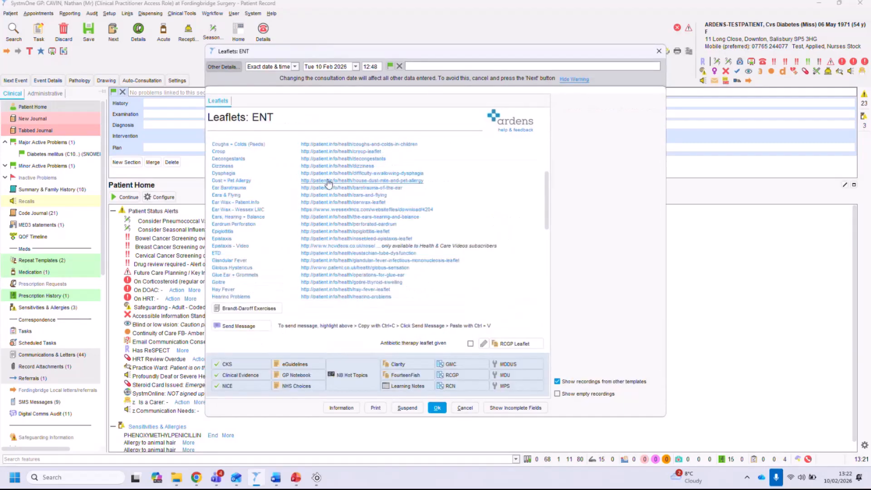
{"action": "scroll", "coordinate": [326, 193], "scroll_direction": "up", "scroll_amount": 3}
{"action": "left_click_drag", "start_coordinate": [250, 117], "coordinate": [292, 113]}
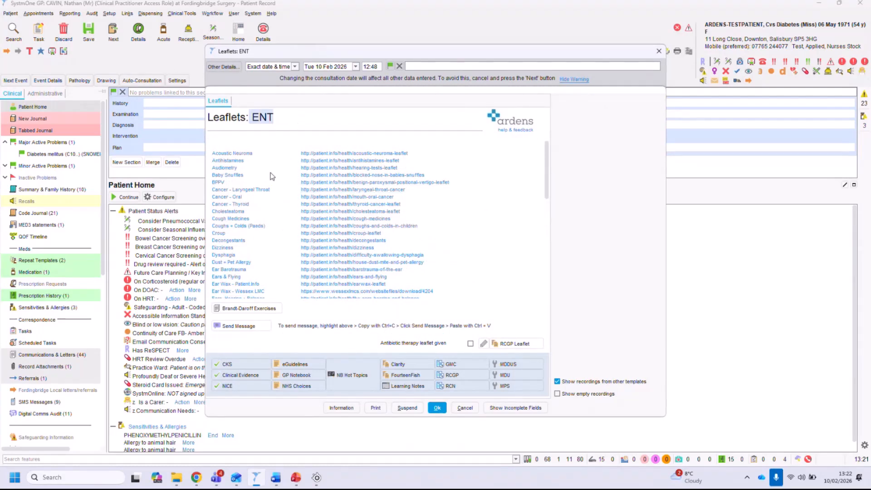
{"action": "scroll", "coordinate": [267, 181], "scroll_direction": "down", "scroll_amount": 3}
{"action": "scroll", "coordinate": [258, 214], "scroll_direction": "down", "scroll_amount": 3}
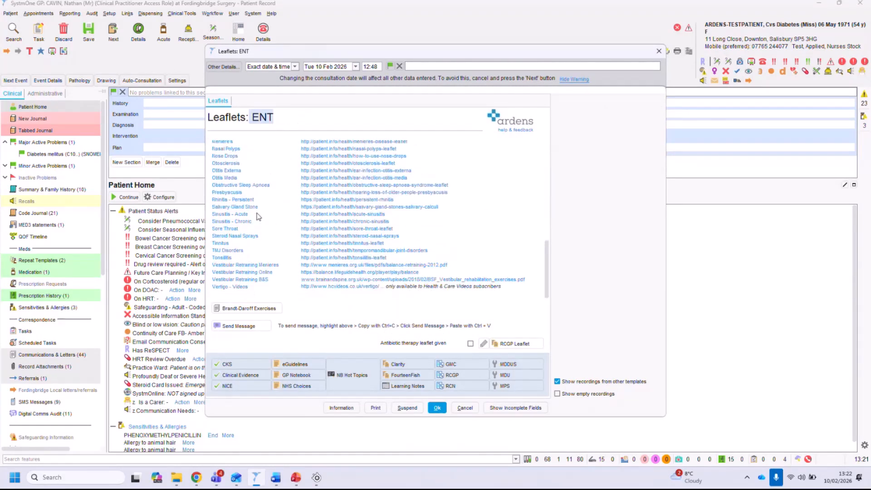
Open the Sore Throat leaflet online, copy its link, and close the ENT leaflets list.
{"action": "left_click", "coordinate": [344, 229]}
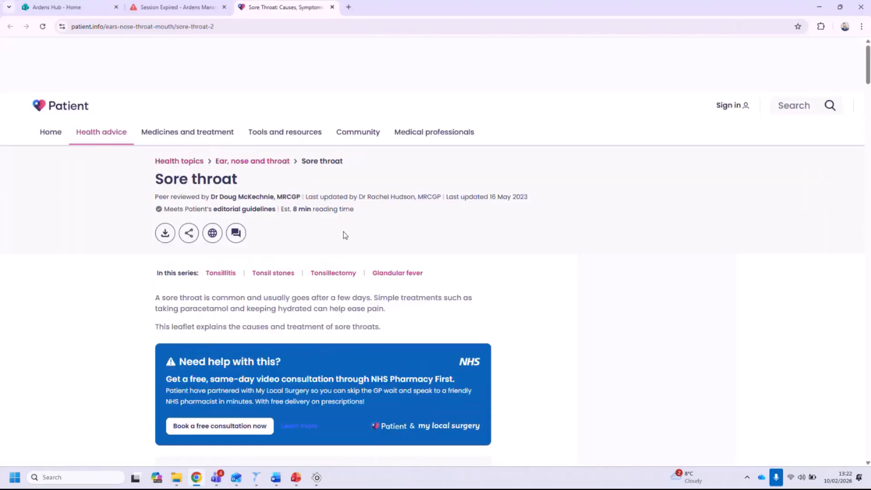
{"action": "left_click", "coordinate": [819, 7]}
{"action": "left_click_drag", "start_coordinate": [397, 228], "coordinate": [302, 231]}
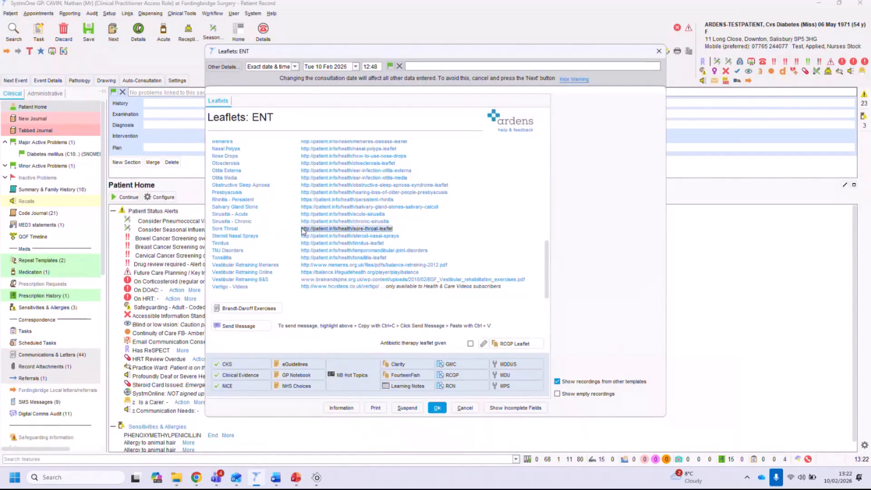
{"action": "right_click", "coordinate": [405, 229]}
{"action": "left_click", "coordinate": [428, 233]}
{"action": "left_click", "coordinate": [463, 408]}
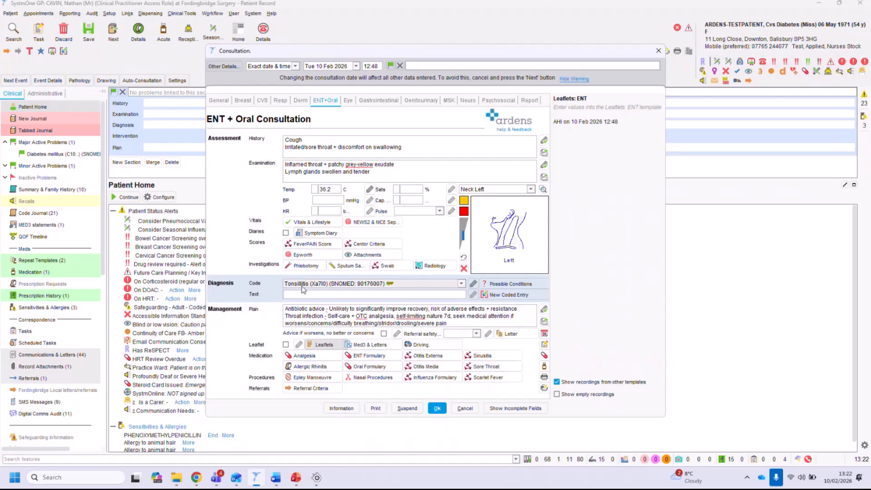
Open the Acute Sore Throat formulary and review the patient's current medication list.
{"action": "left_click", "coordinate": [481, 365]}
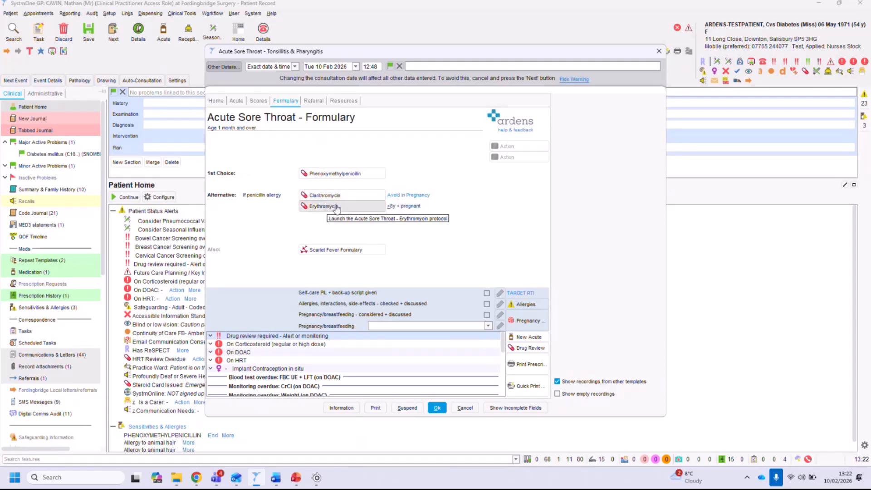
{"action": "left_click_drag", "start_coordinate": [502, 343], "coordinate": [500, 393]}
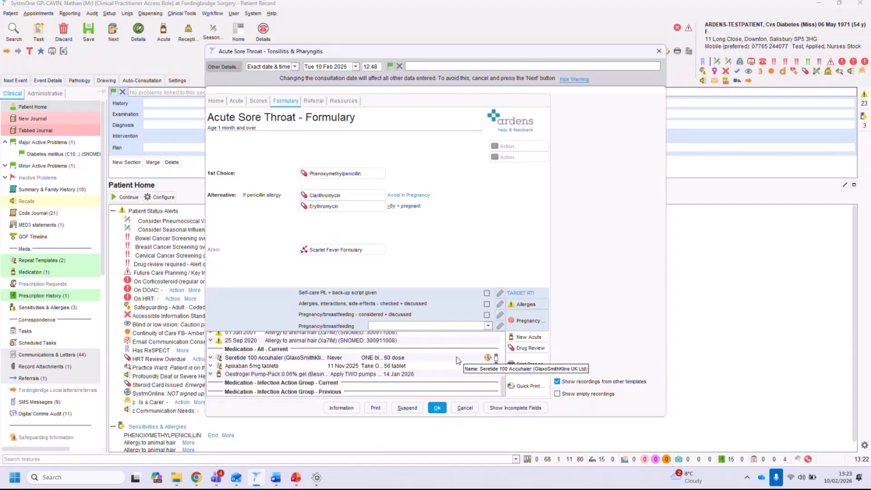
{"action": "right_click", "coordinate": [241, 366]}
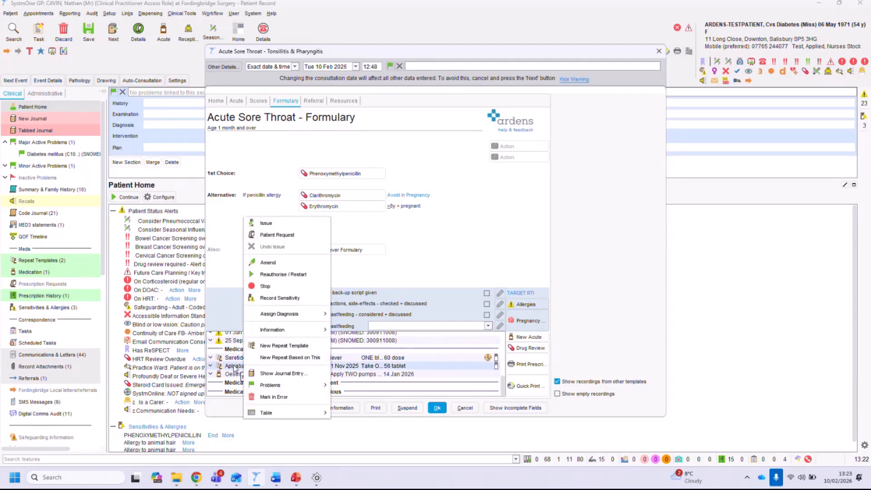
{"action": "left_click", "coordinate": [235, 368]}
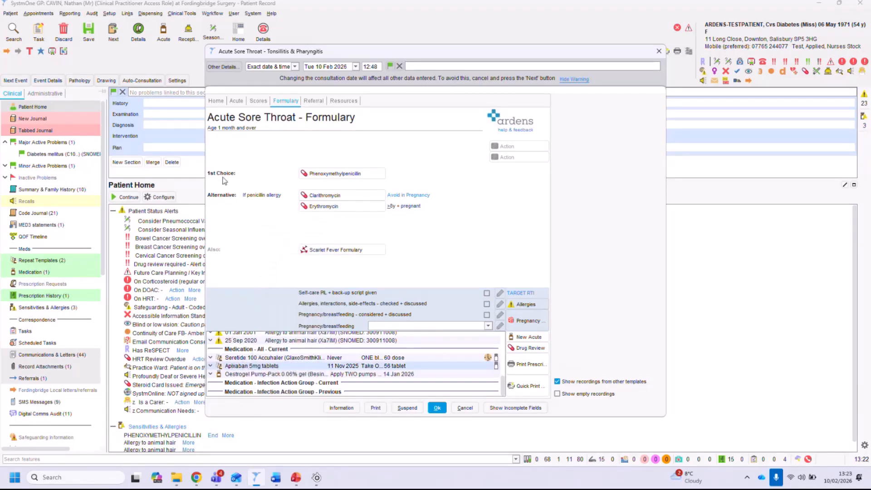
Open the Phenoxymethylpenicillin issue prompt, review its dosing options, and cancel it.
{"action": "left_click", "coordinate": [335, 178]}
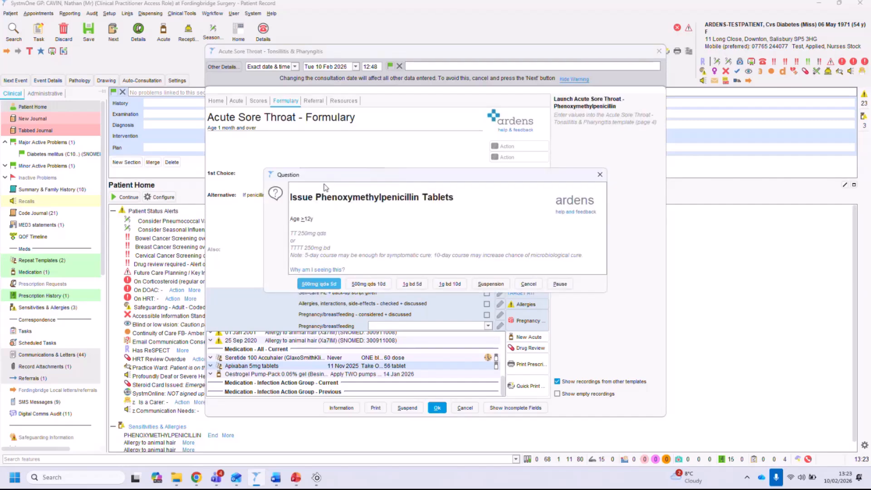
{"action": "left_click_drag", "start_coordinate": [323, 196], "coordinate": [453, 197]}
{"action": "left_click_drag", "start_coordinate": [315, 221], "coordinate": [594, 258]}
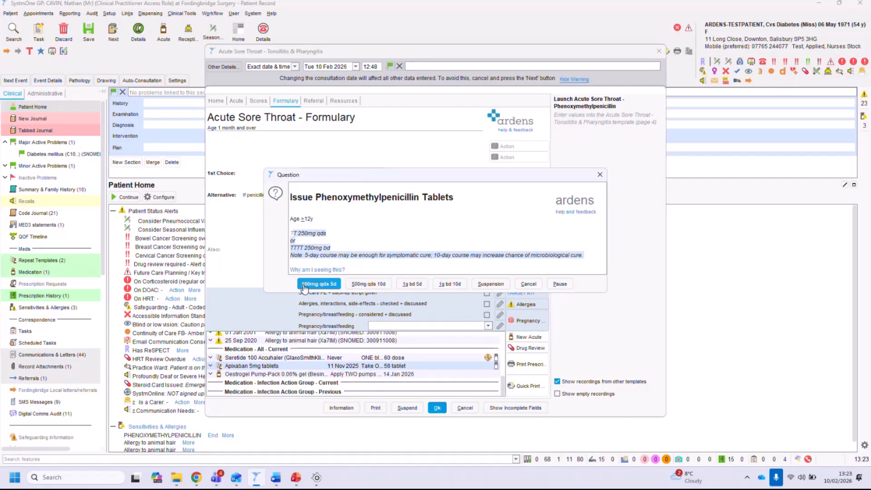
{"action": "left_click", "coordinate": [526, 286]}
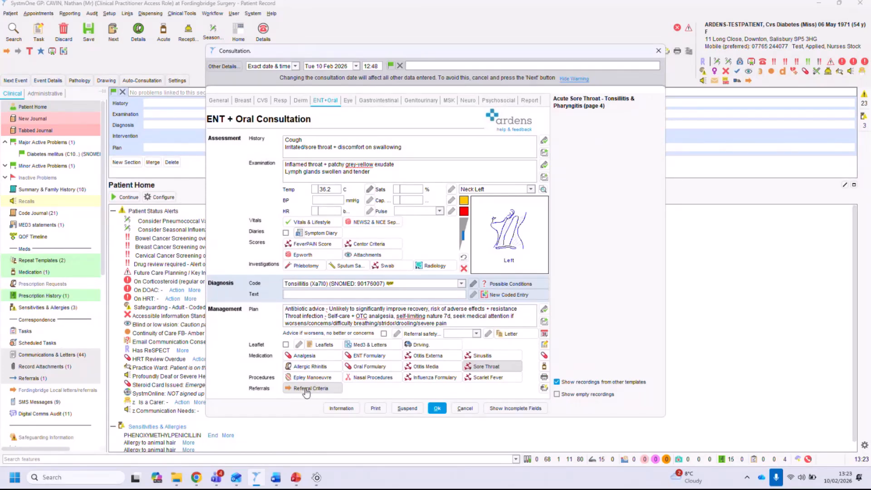
Open the ENT fast-track cancer referral criteria, tick unexplained neck lump and possible head and neck cancer, then cancel.
{"action": "left_click", "coordinate": [306, 390]}
{"action": "left_click_drag", "start_coordinate": [131, 202], "coordinate": [261, 205]}
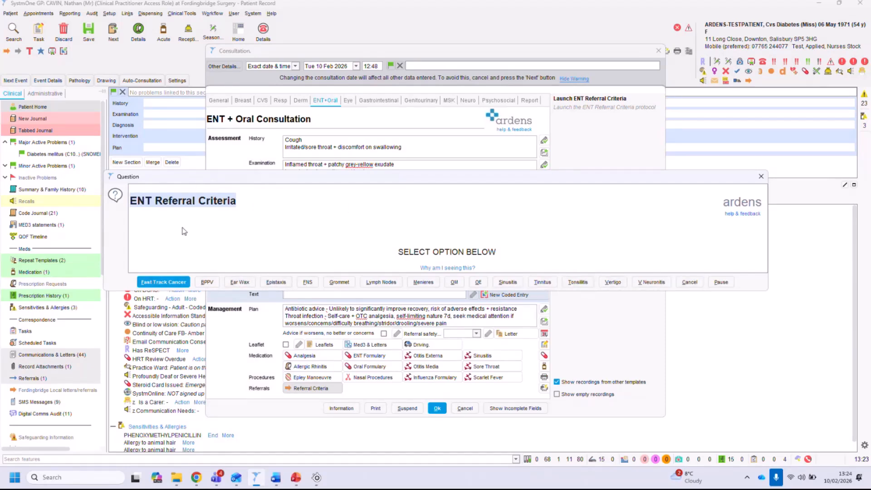
{"action": "left_click", "coordinate": [161, 282]}
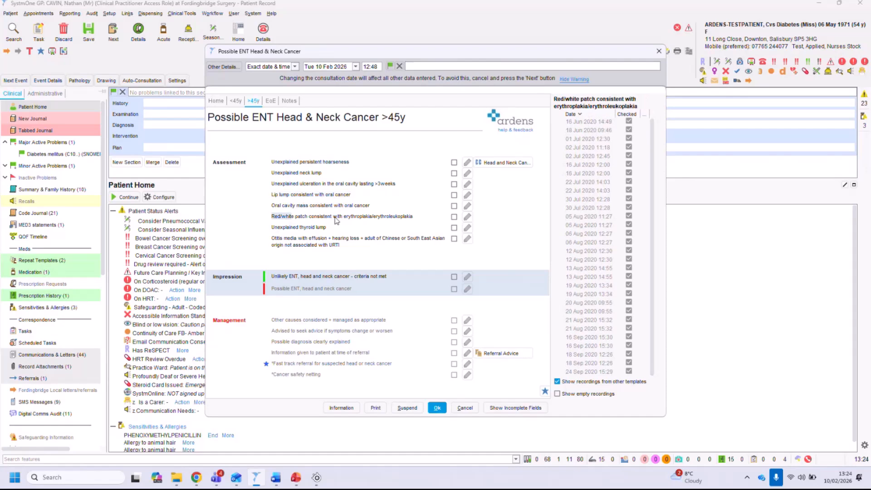
{"action": "left_click", "coordinate": [453, 173]}
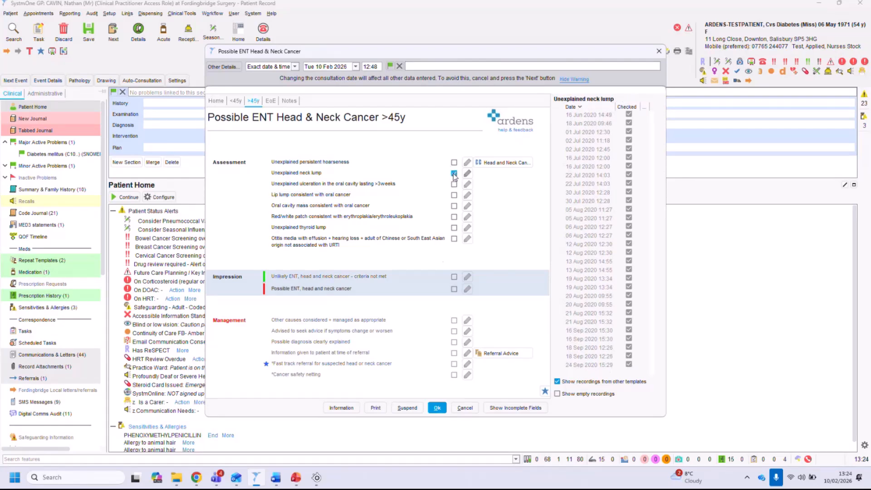
{"action": "left_click", "coordinate": [454, 290]}
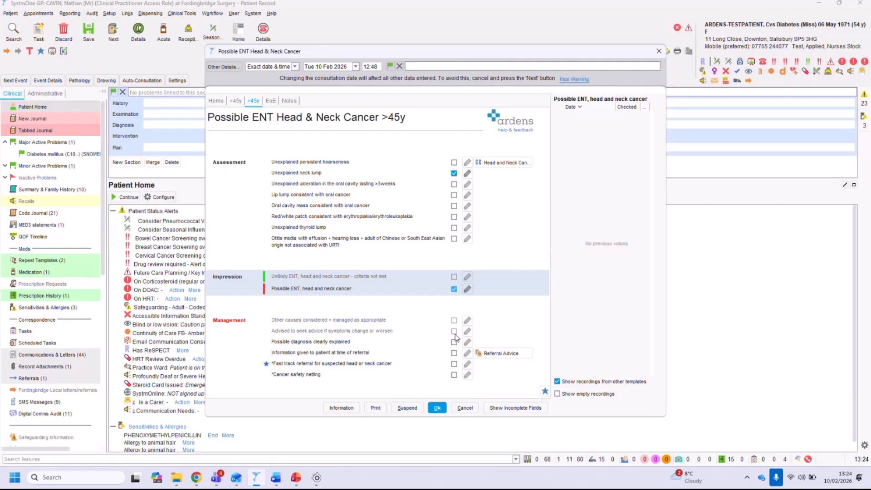
{"action": "left_click", "coordinate": [465, 408]}
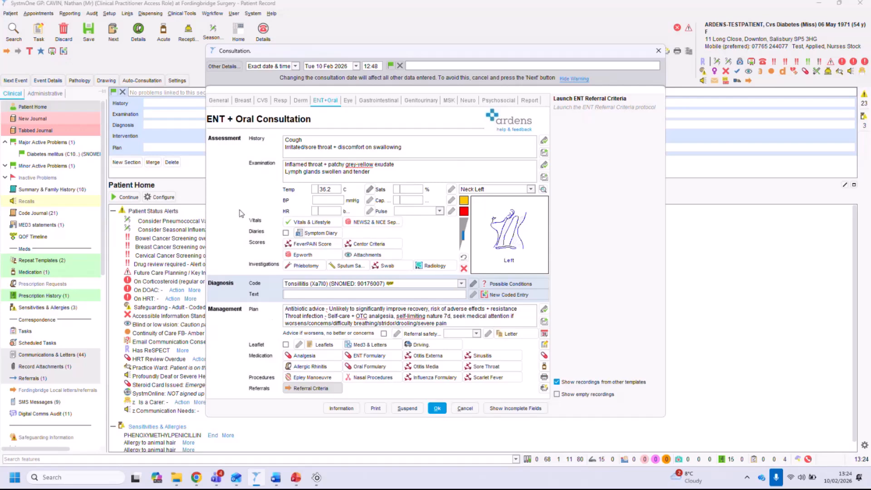
Browse the Asthma Formulary's NICE, AIR and ICS-DPI pages from the Respiratory consultation, then close the consultation.
{"action": "left_click", "coordinate": [278, 102]}
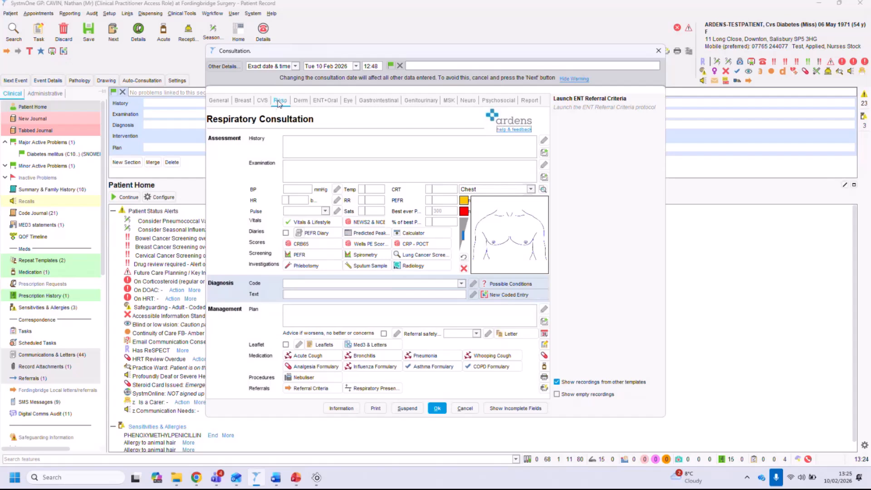
{"action": "left_click", "coordinate": [433, 367]}
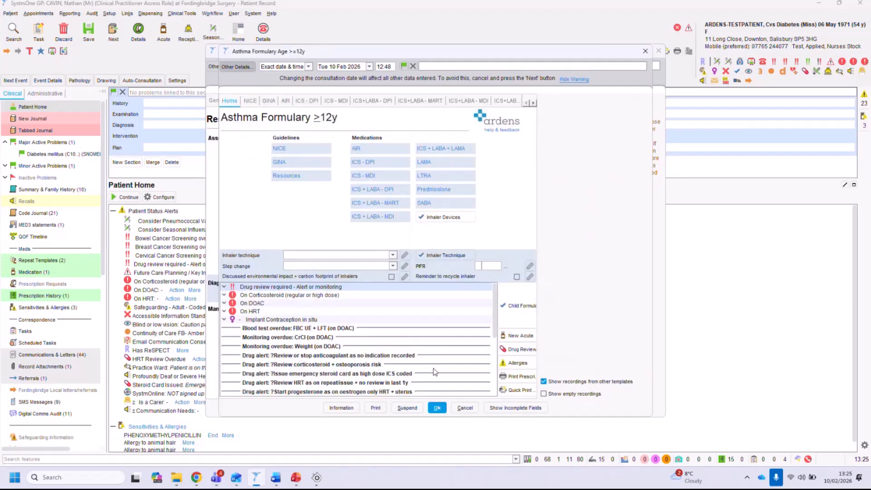
{"action": "left_click_drag", "start_coordinate": [244, 122], "coordinate": [349, 125]}
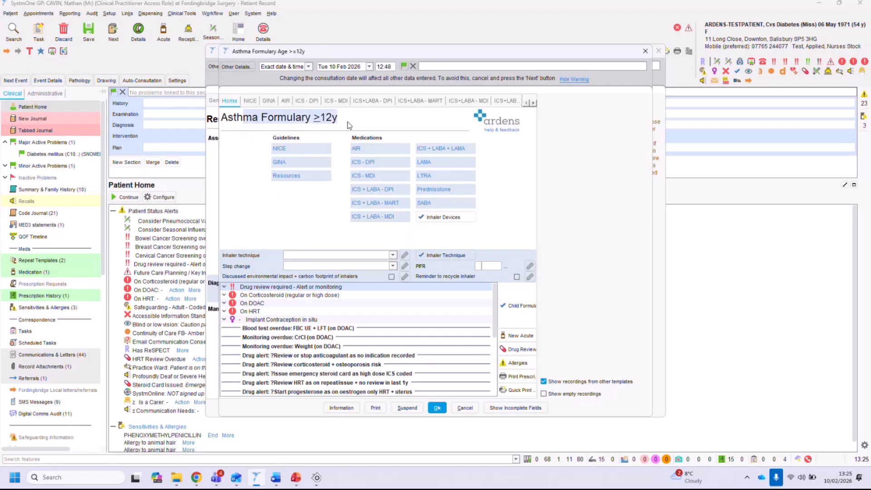
{"action": "left_click", "coordinate": [279, 149]}
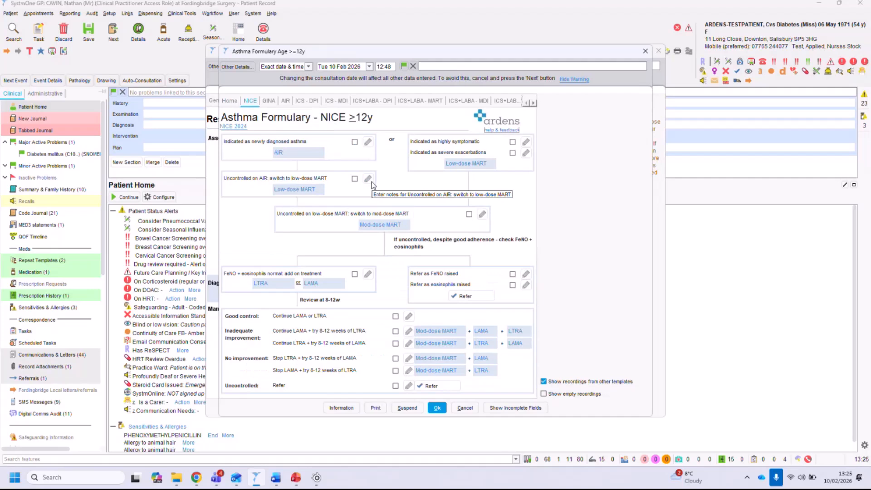
{"action": "left_click", "coordinate": [279, 153]}
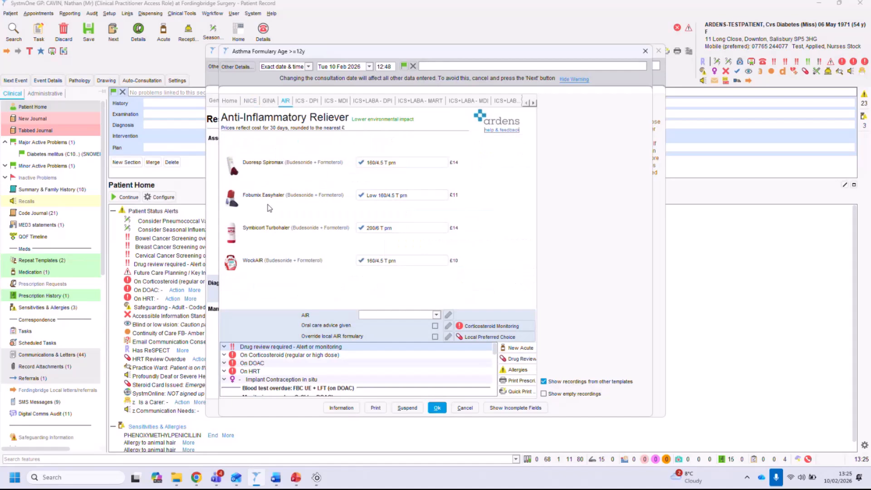
{"action": "left_click", "coordinate": [305, 102]}
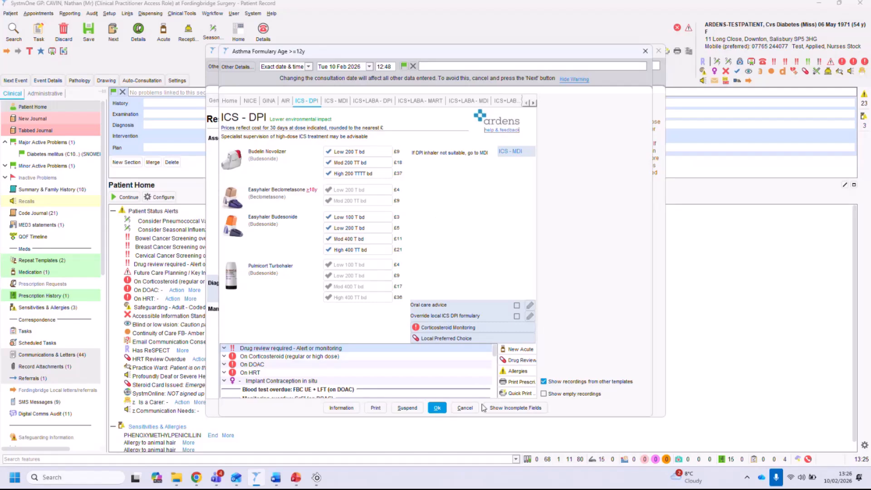
{"action": "left_click", "coordinate": [466, 408]}
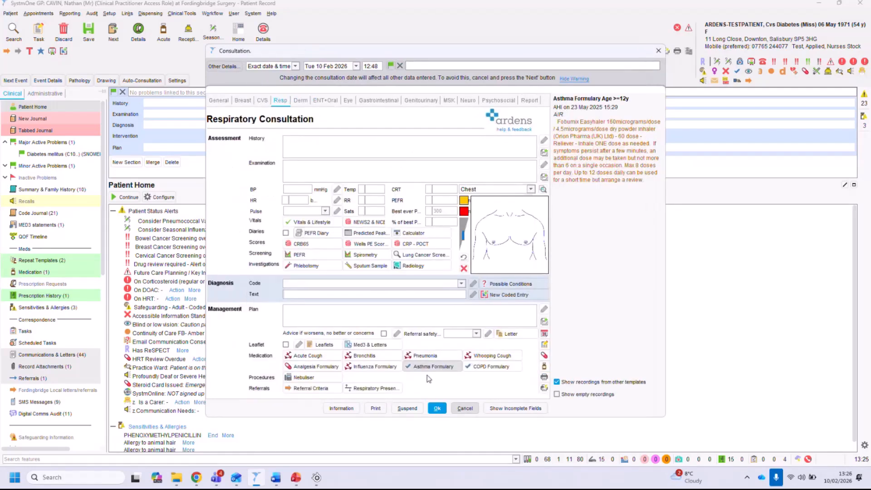
{"action": "left_click", "coordinate": [466, 409]}
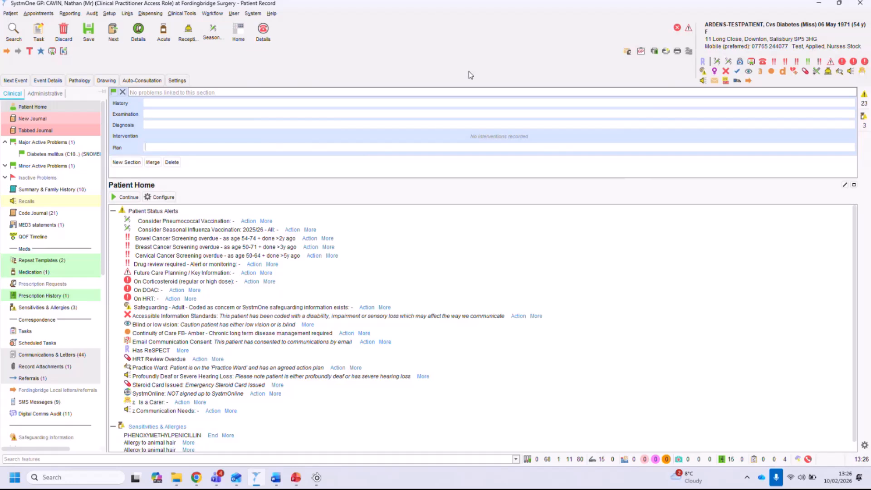
Open the BaNES communications template and browse its Suspected Cancer and Community referral pages before closing it.
{"action": "left_click", "coordinate": [749, 82]}
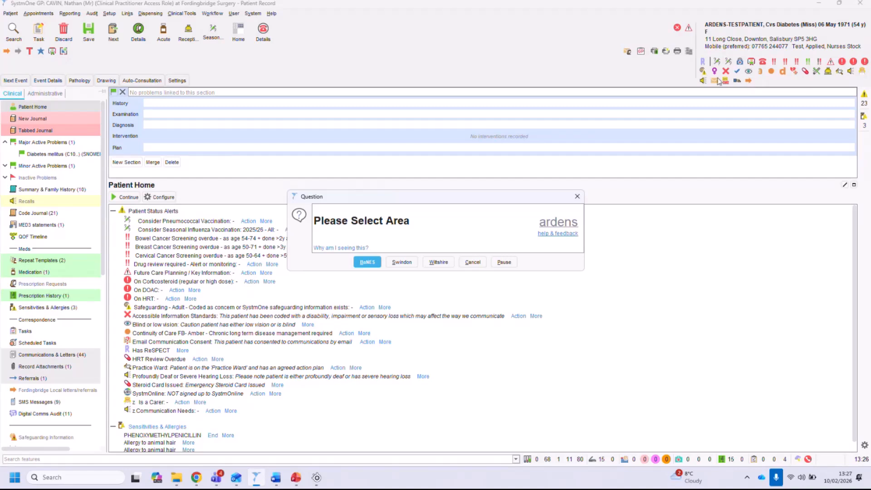
{"action": "left_click", "coordinate": [368, 263]}
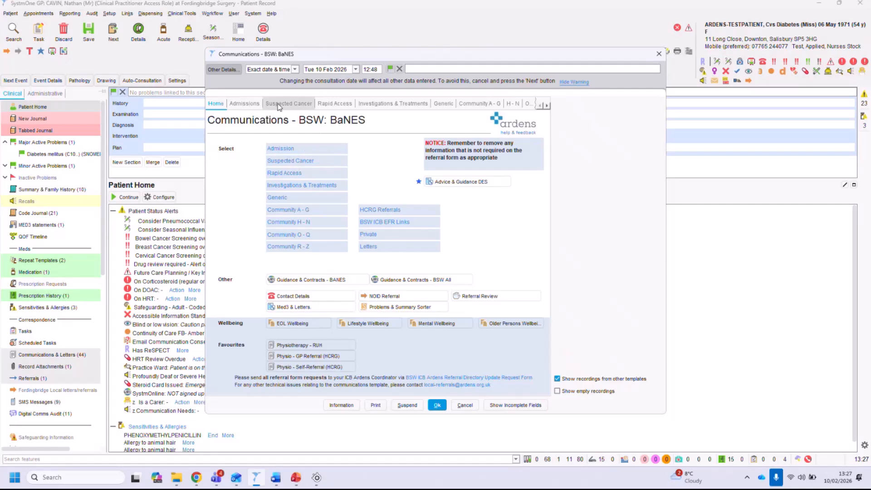
{"action": "left_click", "coordinate": [286, 162]}
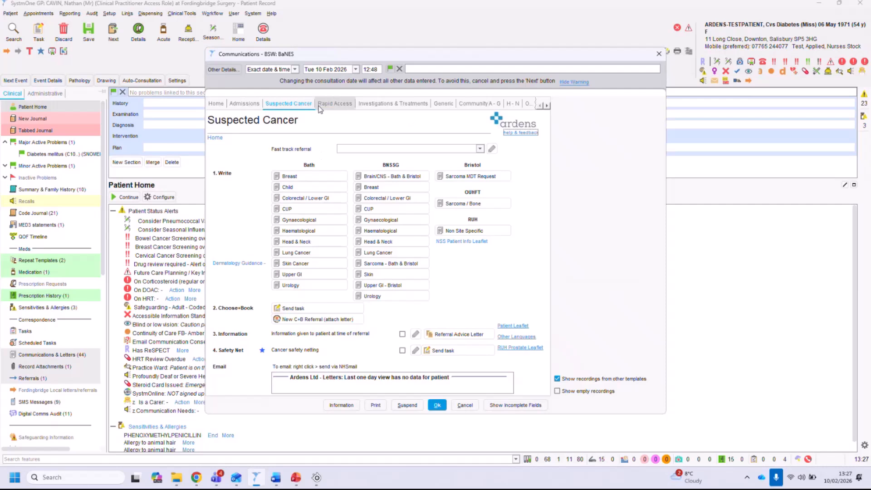
{"action": "left_click", "coordinate": [546, 107]}
{"action": "left_click", "coordinate": [546, 106]}
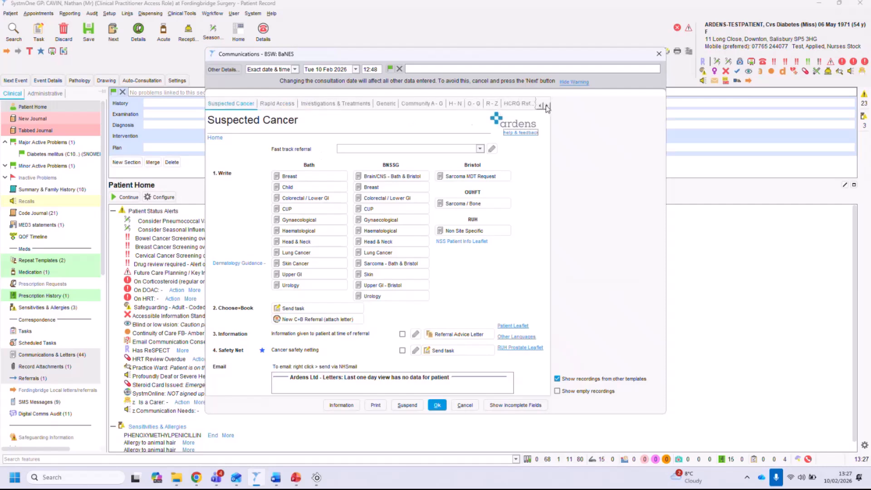
{"action": "left_click", "coordinate": [426, 104]}
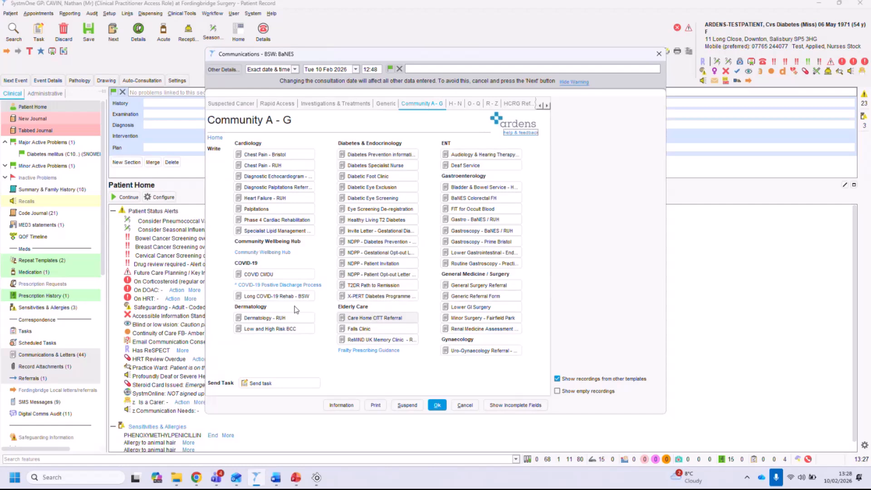
{"action": "left_click", "coordinate": [454, 104]}
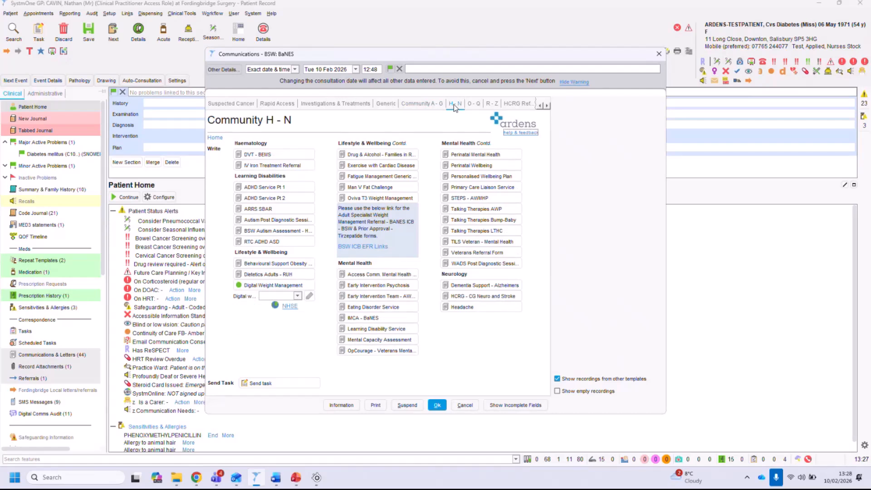
{"action": "left_click", "coordinate": [473, 104]}
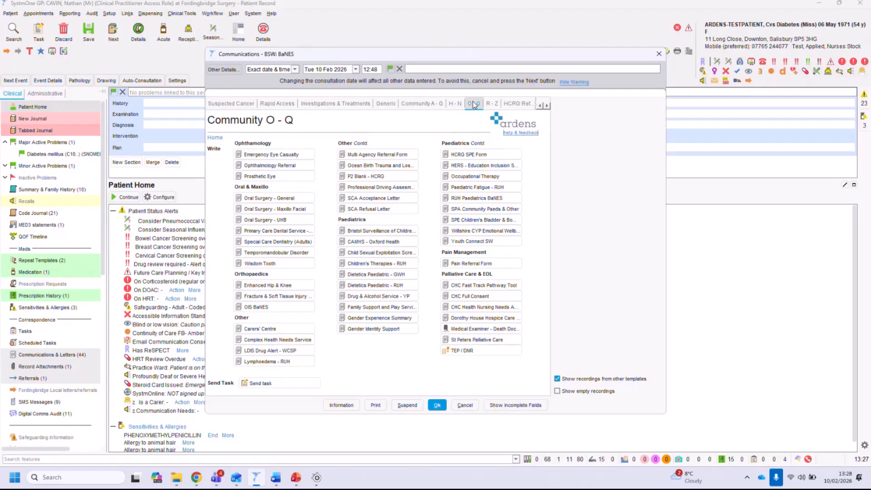
{"action": "left_click", "coordinate": [496, 104]}
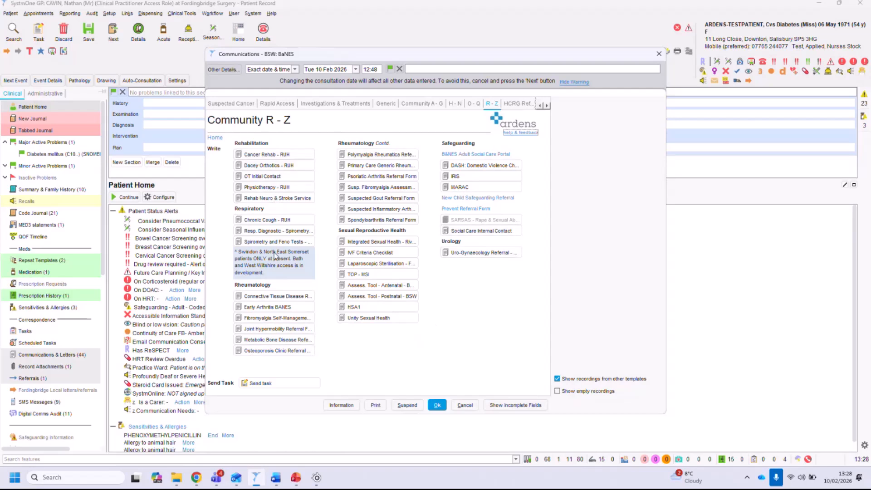
{"action": "left_click", "coordinate": [465, 407]}
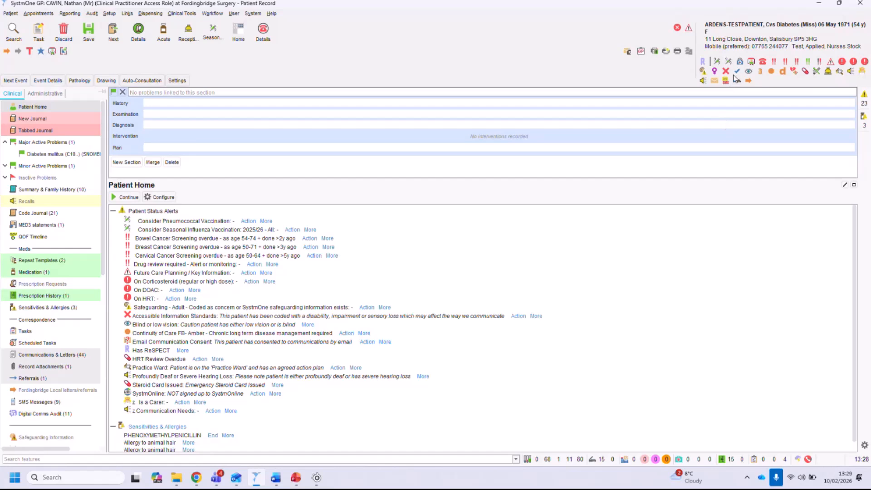
Open the Asthma - Adult >16y template and review its home summary of diagnoses, codes, alerts, allergies and medications.
{"action": "mouse_move", "coordinate": [737, 76]}
{"action": "left_click", "coordinate": [737, 71]}
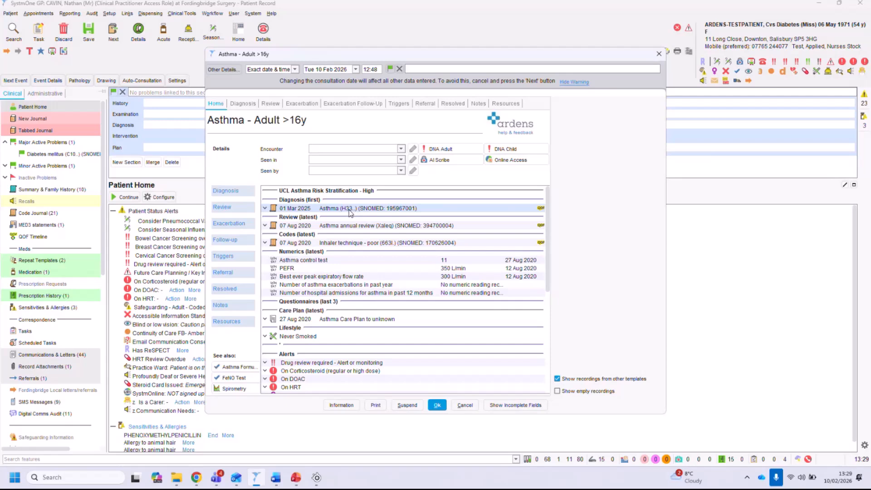
{"action": "left_click", "coordinate": [360, 227]}
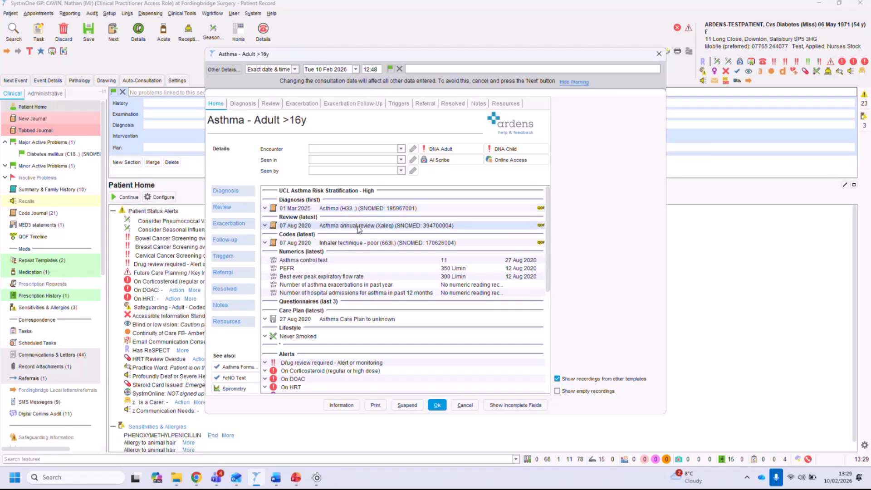
{"action": "left_click", "coordinate": [360, 245]}
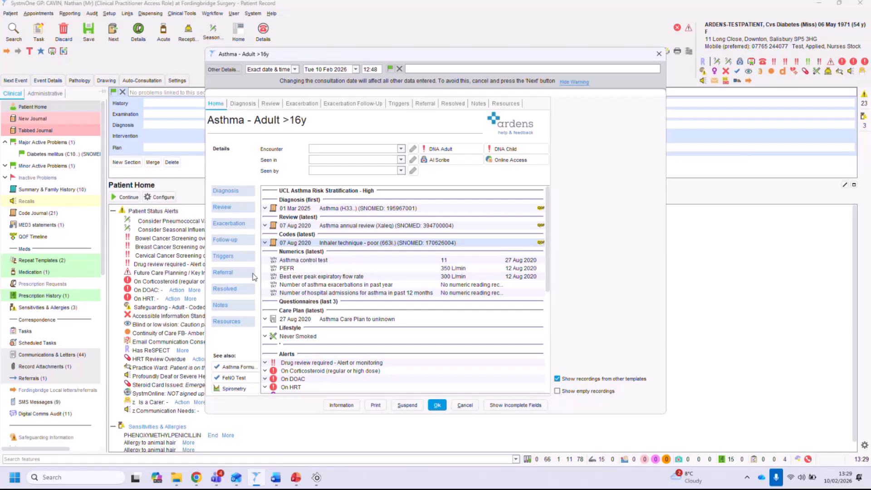
{"action": "left_click", "coordinate": [301, 320]}
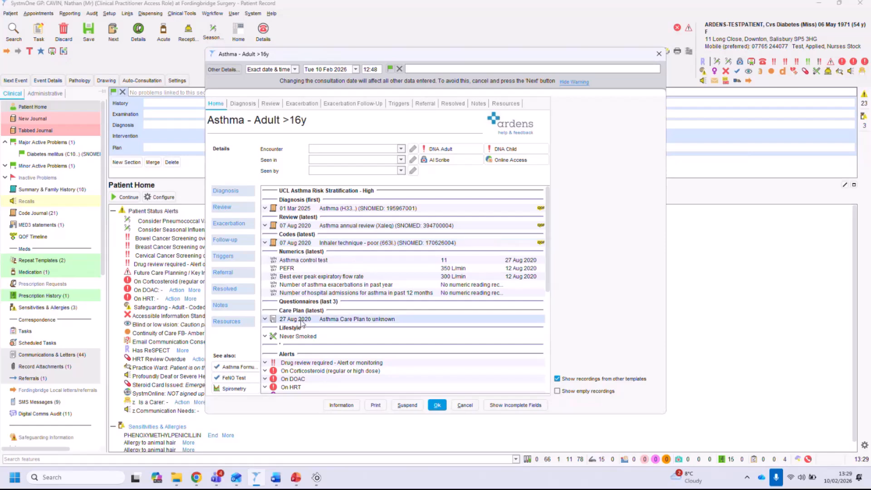
{"action": "scroll", "coordinate": [301, 322], "scroll_direction": "down", "scroll_amount": 5}
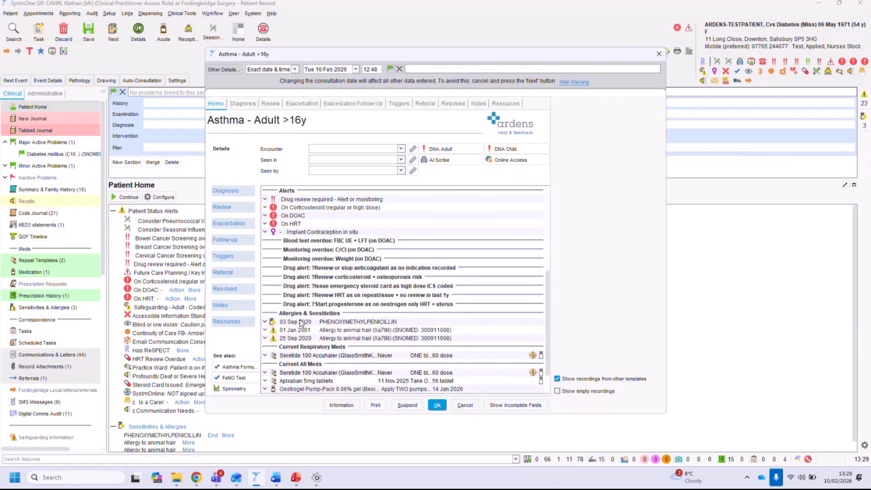
{"action": "left_click", "coordinate": [302, 322]}
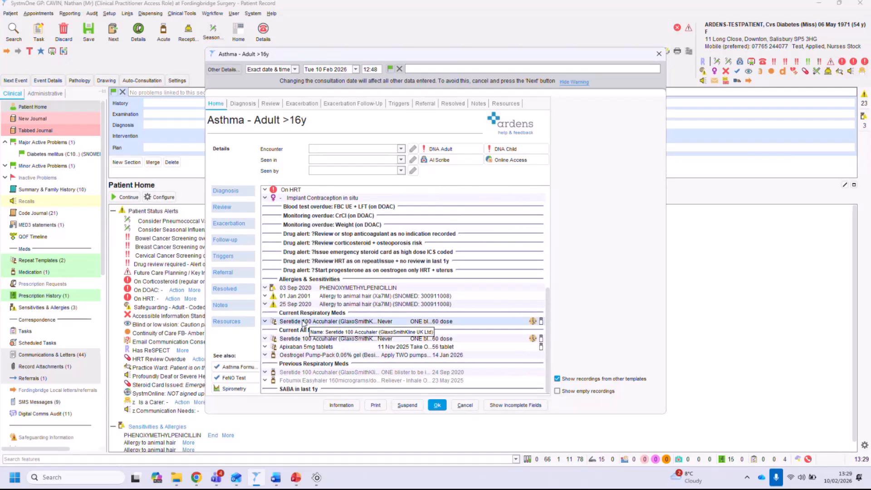
{"action": "scroll", "coordinate": [303, 322], "scroll_direction": "up", "scroll_amount": 6}
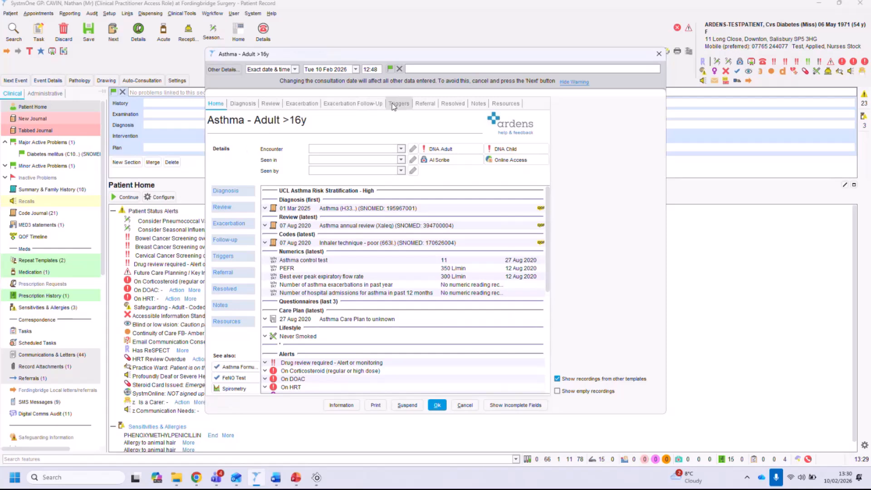
On the Diagnosis page, tick symptoms suggestive of asthma and open the Impression options without choosing one.
{"action": "left_click", "coordinate": [244, 104]}
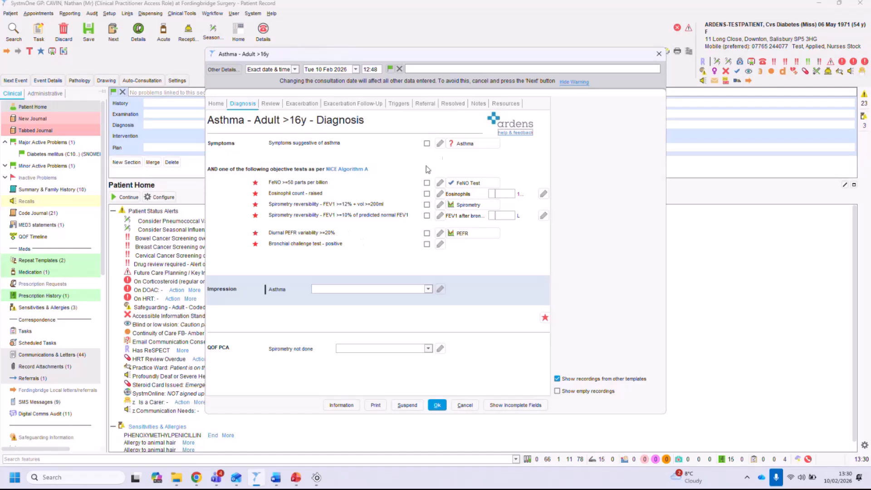
{"action": "left_click", "coordinate": [426, 144]}
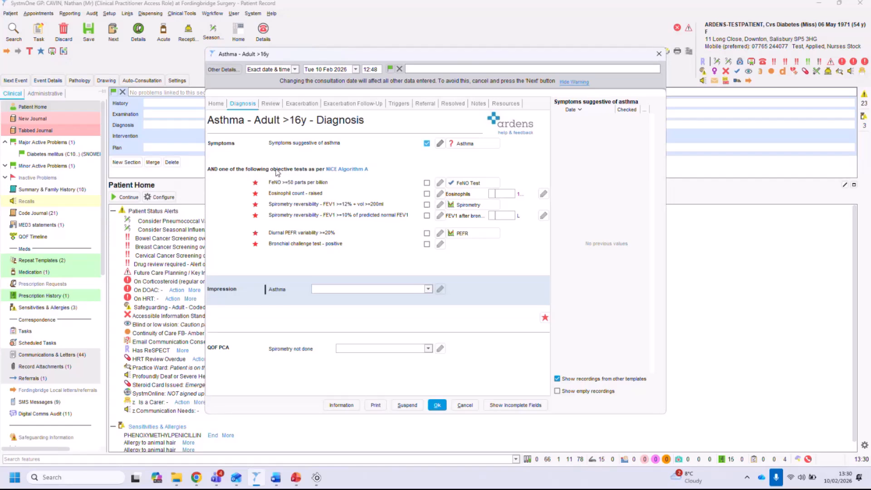
{"action": "left_click", "coordinate": [427, 289]}
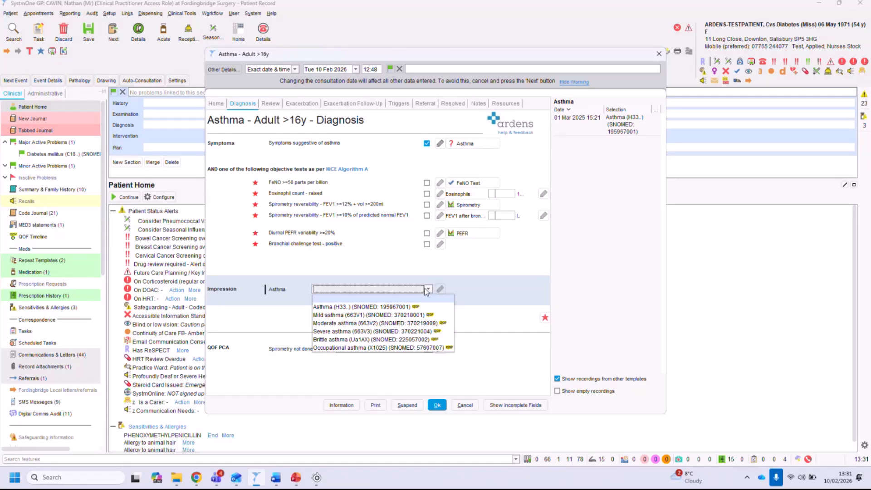
{"action": "left_click", "coordinate": [268, 109]}
Browse the Review page fields, opening the Review and Smoking options and checking previous recordings for smoking, exacerbations and care plan.
{"action": "left_click", "coordinate": [269, 105]}
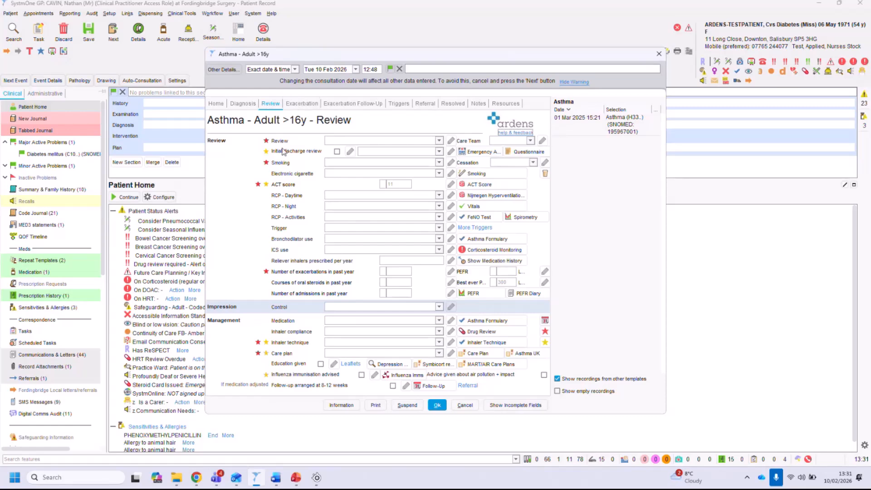
{"action": "left_click", "coordinate": [380, 141]}
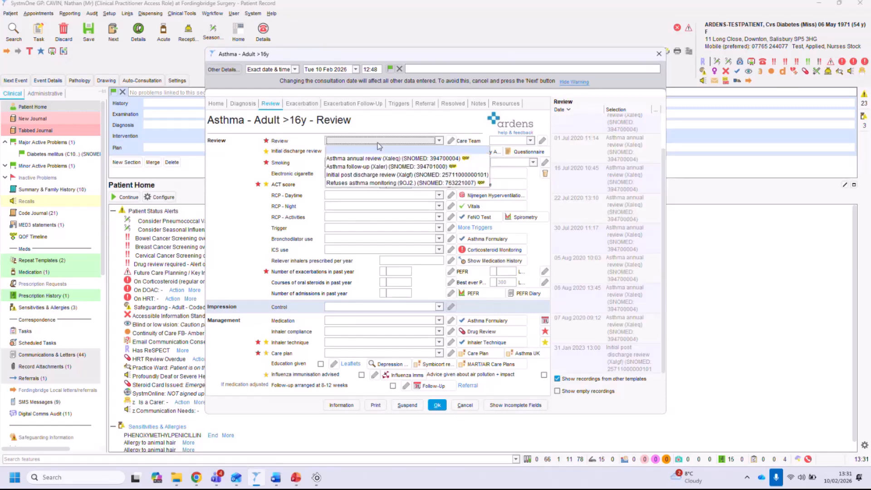
{"action": "left_click", "coordinate": [377, 142]}
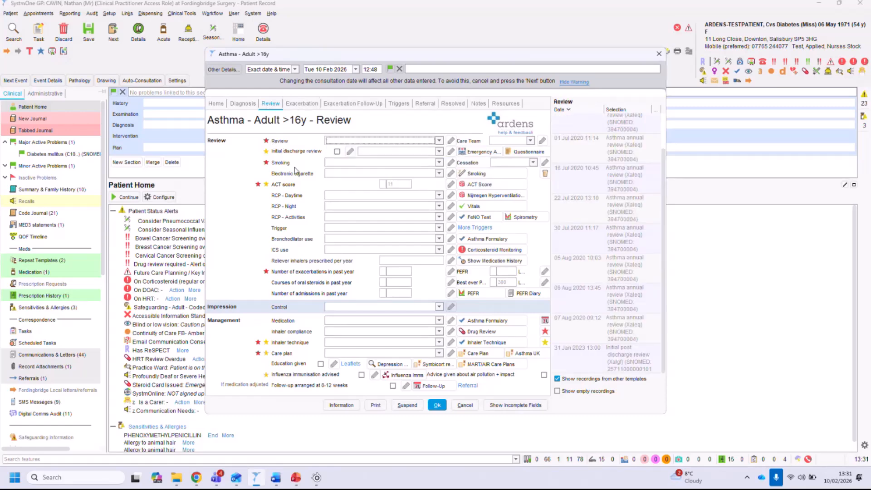
{"action": "left_click", "coordinate": [347, 160]}
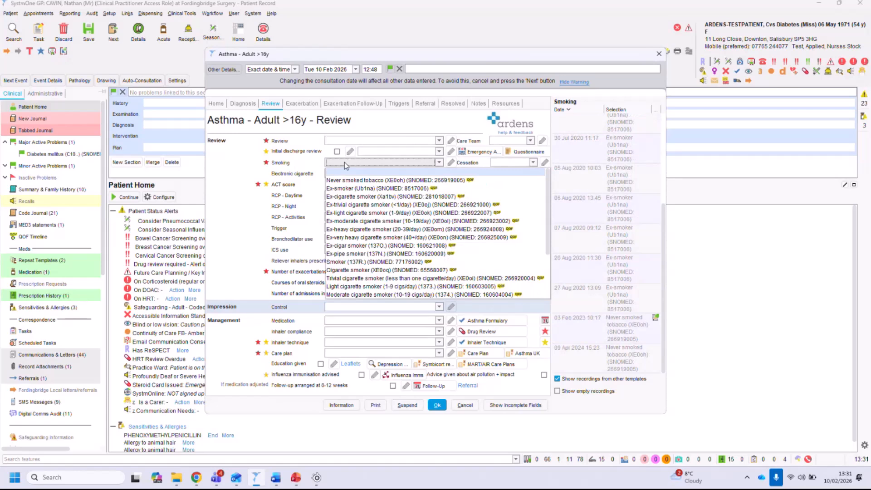
{"action": "left_click", "coordinate": [344, 161]}
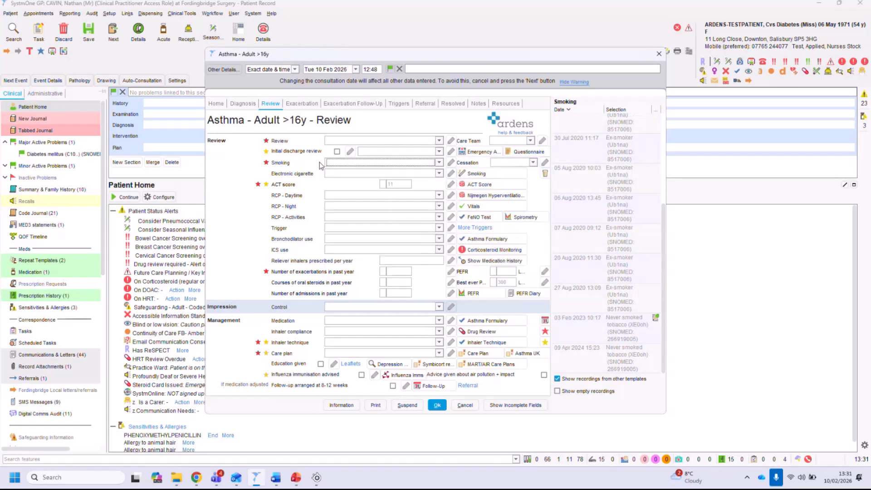
{"action": "left_click", "coordinate": [614, 361]}
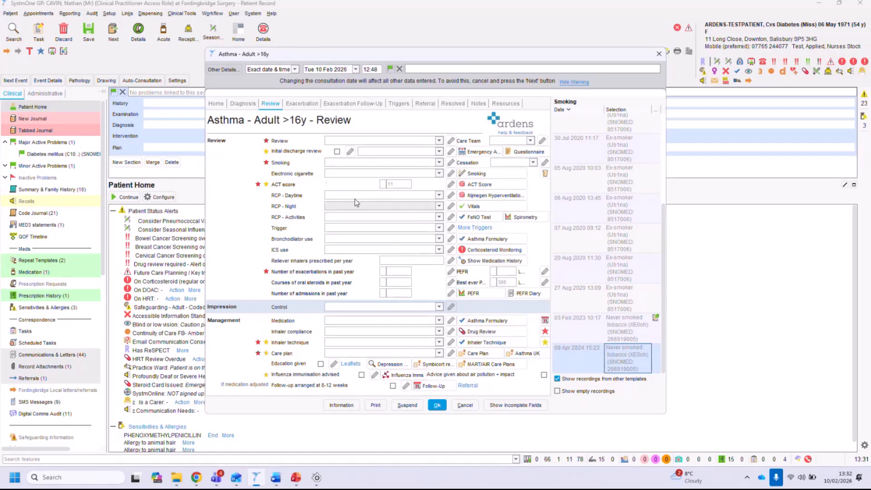
{"action": "left_click", "coordinate": [406, 185]}
{"action": "left_click", "coordinate": [335, 272]}
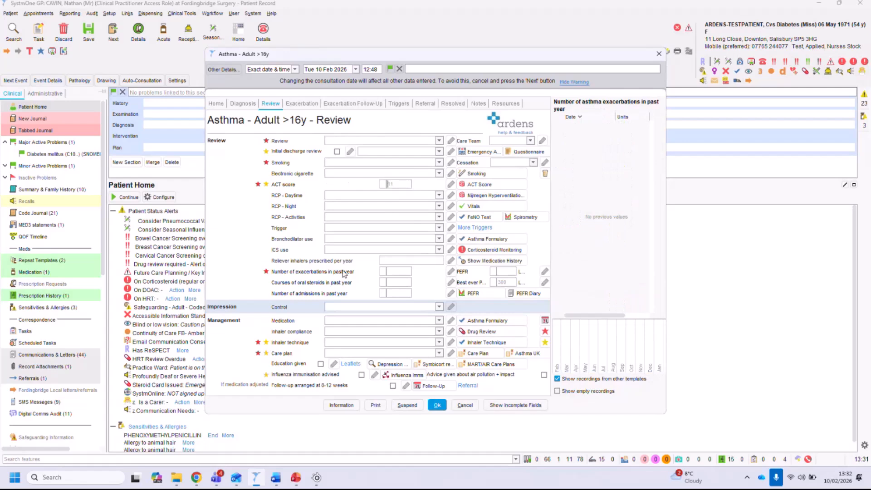
{"action": "left_click", "coordinate": [285, 355]}
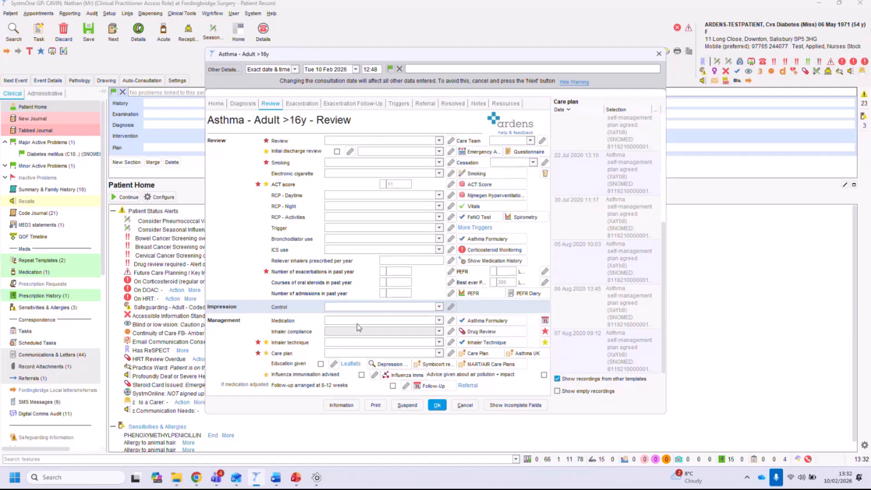
Set Review to Asthma annual review (Xaleq) and Smoking to Never smoked tobacco (XE0oh).
{"action": "left_click", "coordinate": [373, 141]}
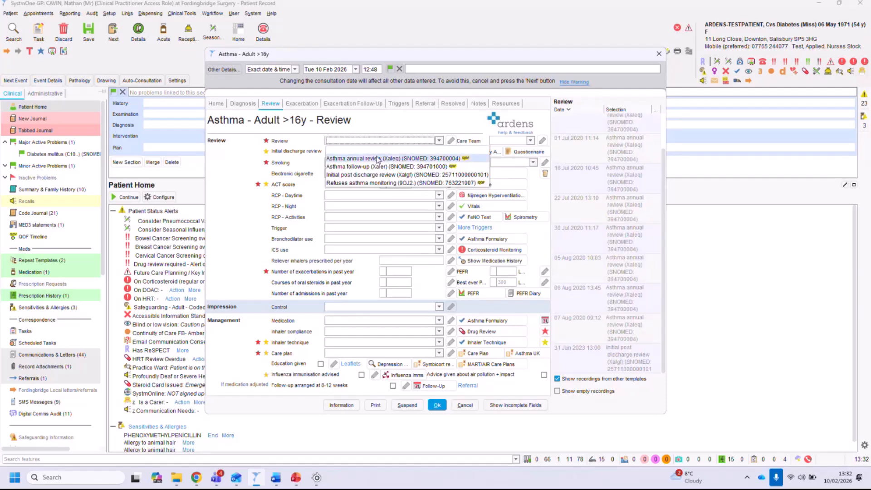
{"action": "left_click", "coordinate": [377, 158]}
{"action": "left_click", "coordinate": [376, 162]}
{"action": "left_click", "coordinate": [335, 169]}
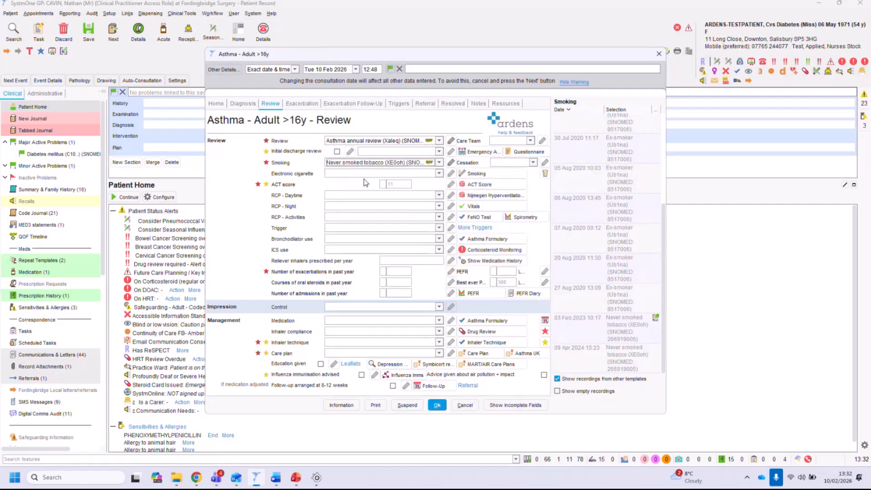
Check the previous electronic cigarette, trigger and ACT score recordings.
{"action": "left_click", "coordinate": [333, 172]}
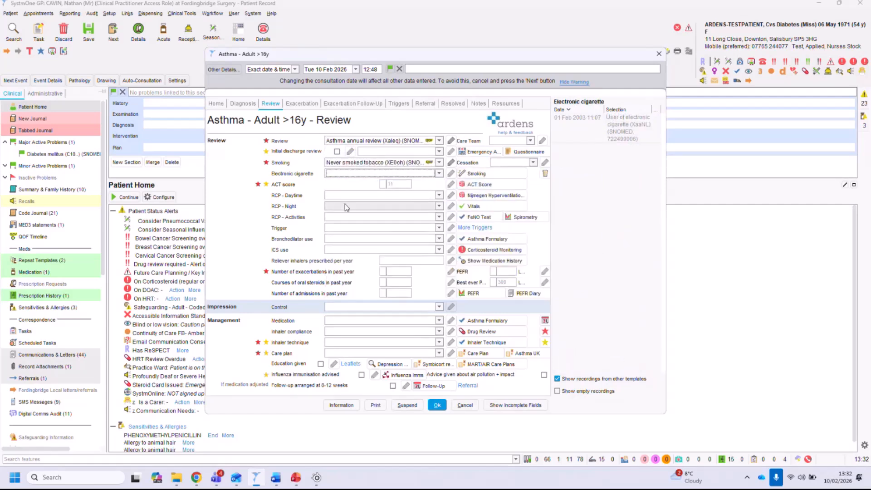
{"action": "left_click", "coordinate": [337, 228]}
{"action": "left_click", "coordinate": [332, 225]}
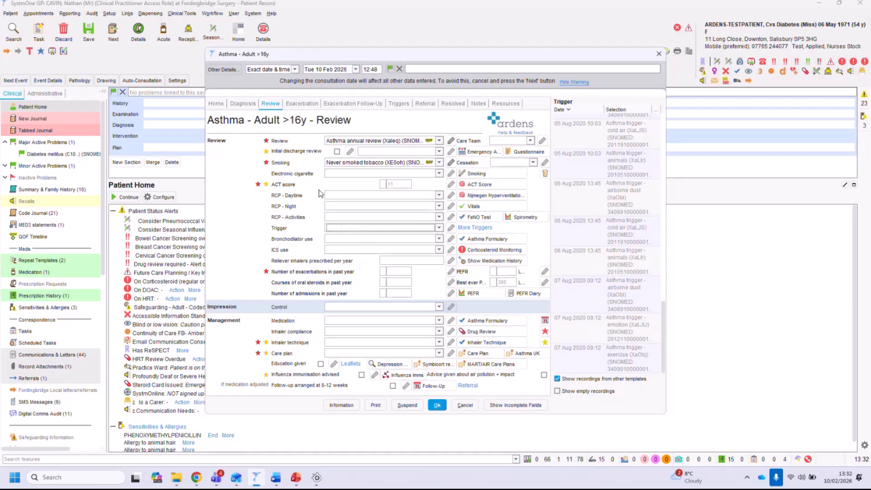
{"action": "mouse_move", "coordinate": [280, 188]}
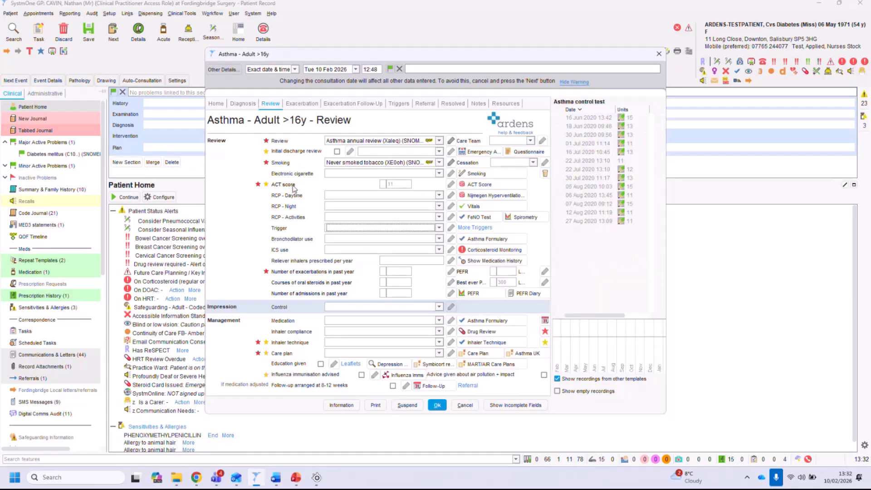
{"action": "left_click", "coordinate": [397, 184]}
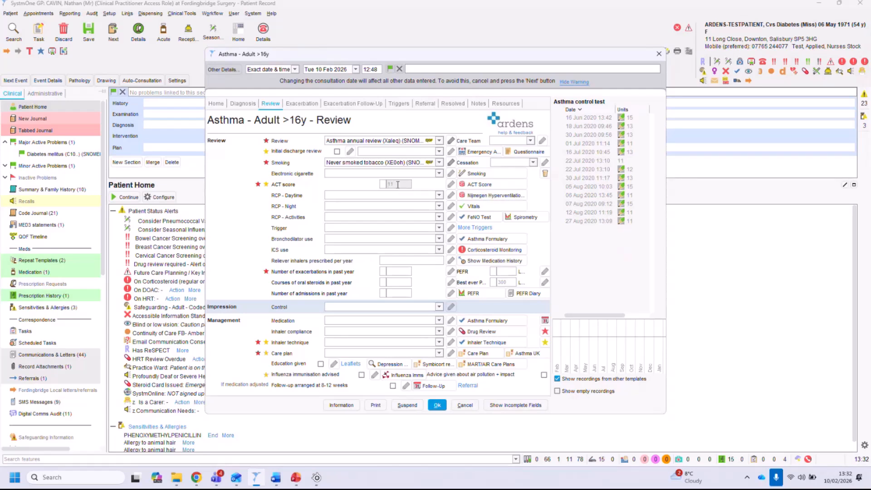
Open the ACT Score template, answer None of the time, None at all, Not at all, Not at all and Completely controlled, then cancel.
{"action": "left_click", "coordinate": [485, 187]}
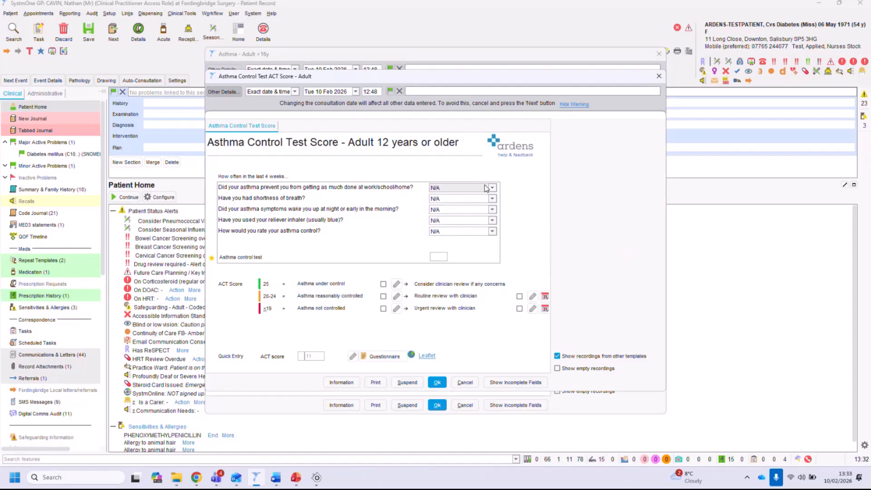
{"action": "left_click", "coordinate": [485, 187]}
{"action": "left_click", "coordinate": [461, 241]}
{"action": "left_click", "coordinate": [458, 198]}
{"action": "left_click", "coordinate": [453, 251]}
{"action": "left_click", "coordinate": [451, 211]}
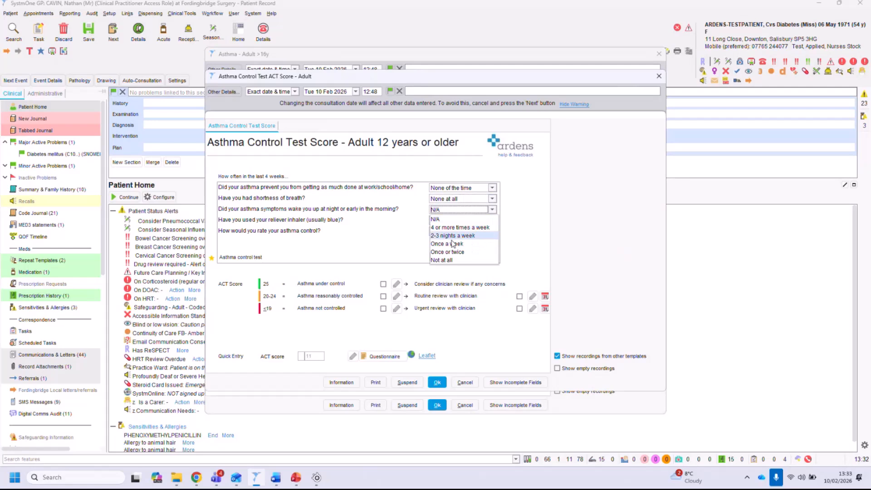
{"action": "left_click", "coordinate": [447, 260]}
{"action": "left_click", "coordinate": [448, 221]}
{"action": "left_click", "coordinate": [442, 271]}
{"action": "left_click", "coordinate": [446, 231]}
{"action": "left_click", "coordinate": [438, 282]}
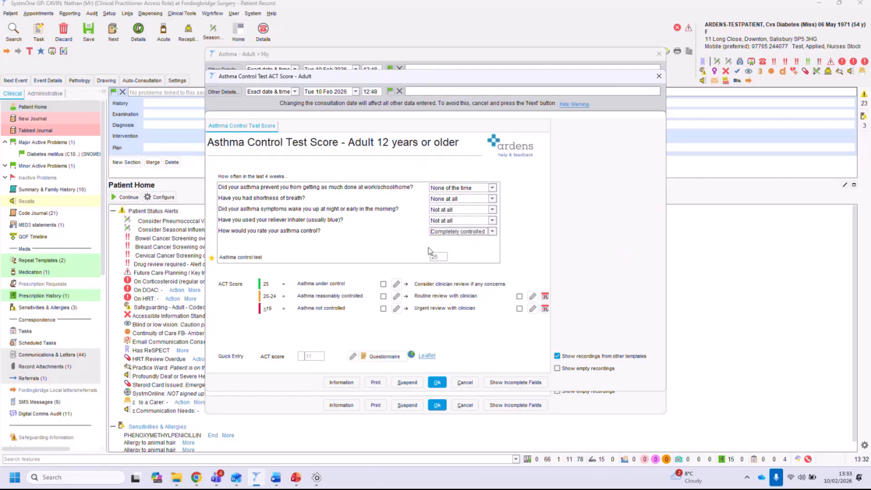
{"action": "left_click", "coordinate": [348, 286]}
{"action": "left_click", "coordinate": [465, 382]}
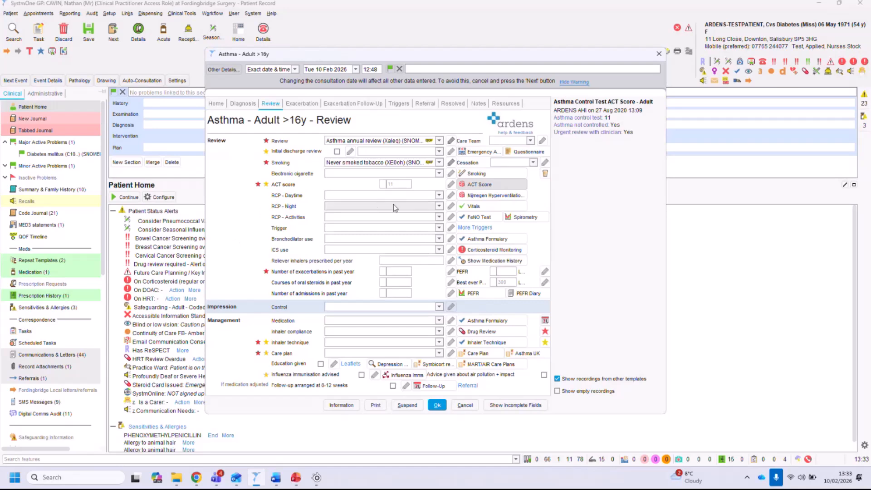
Open the Asthma Formulary from Medication, follow the NICE pathway to the Low-dose MART regimen page, then cancel.
{"action": "left_click", "coordinate": [401, 271]}
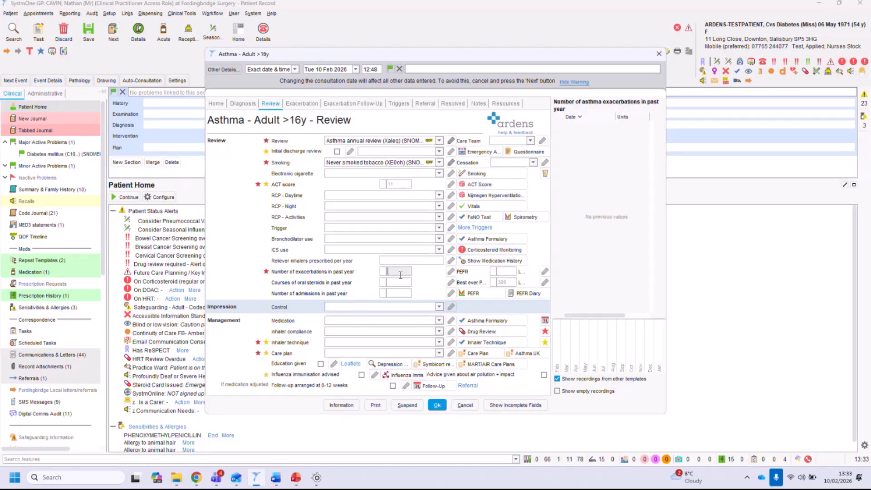
{"action": "left_click", "coordinate": [341, 319]}
{"action": "left_click", "coordinate": [412, 319]}
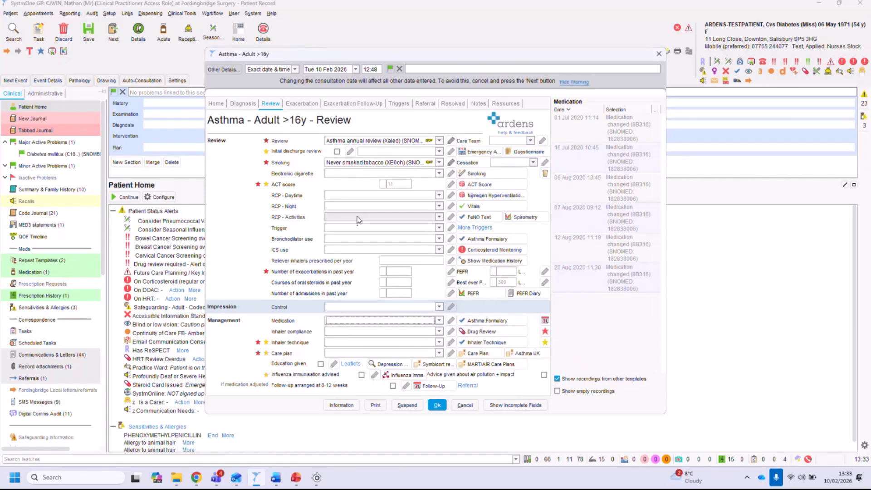
{"action": "left_click", "coordinate": [486, 318]}
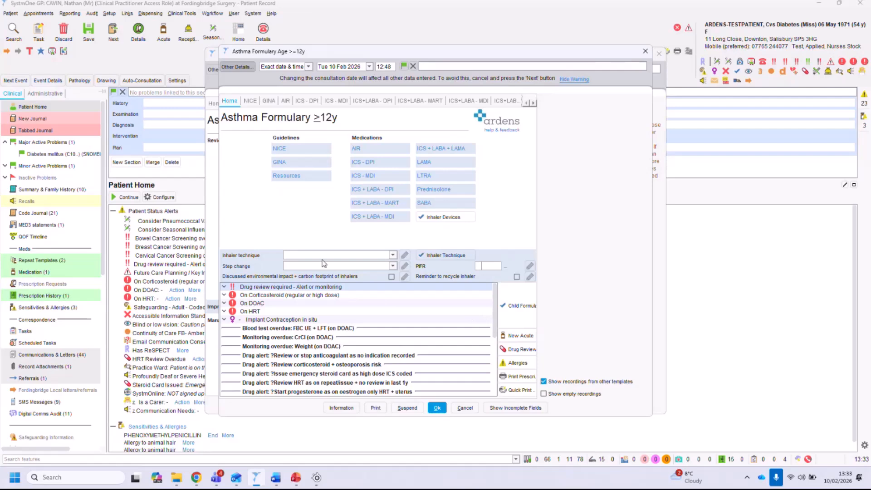
{"action": "left_click", "coordinate": [280, 150]}
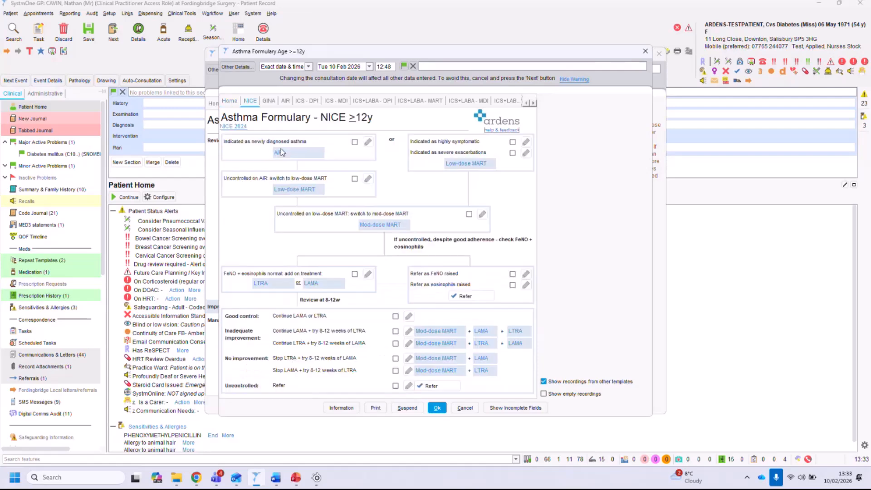
{"action": "left_click", "coordinate": [479, 165]}
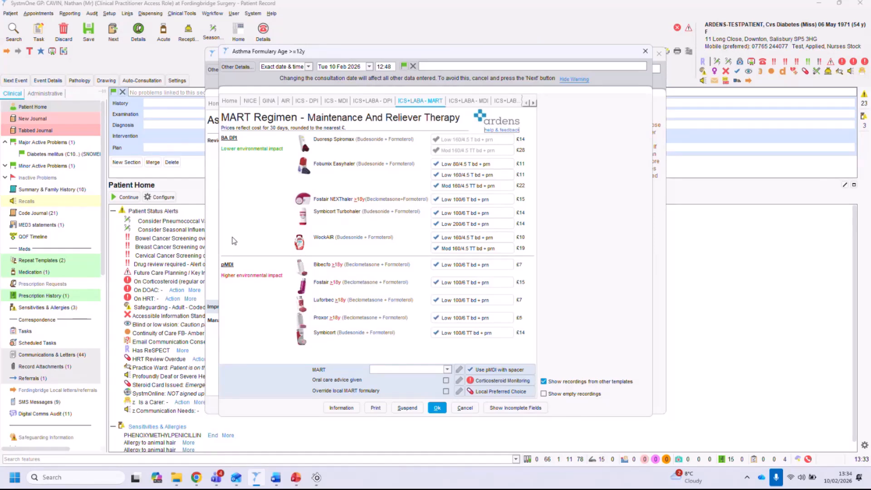
{"action": "left_click", "coordinate": [465, 407]}
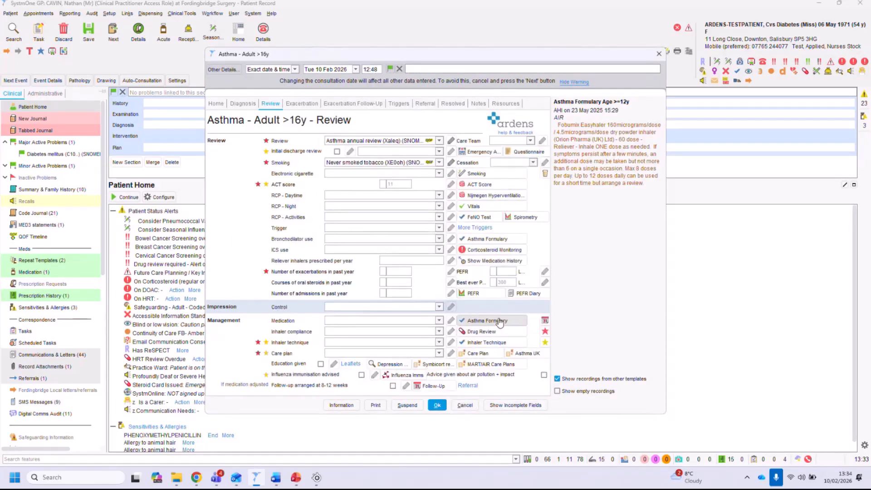
Check the previous inhaler technique recordings.
{"action": "left_click", "coordinate": [356, 344]}
{"action": "left_click", "coordinate": [356, 344]}
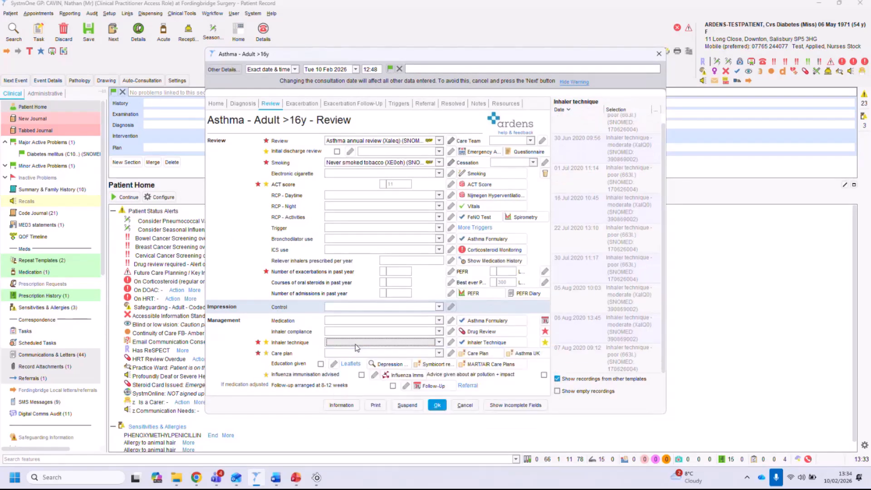
Open the Inhaler Devices & Technique template, view its Inhaler Videos page and select the MDI inhaler link, then cancel.
{"action": "left_click", "coordinate": [502, 342]}
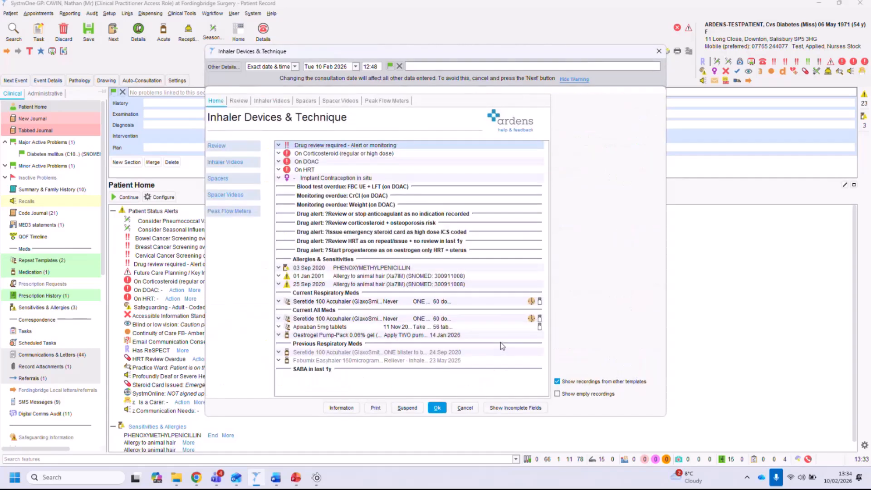
{"action": "left_click", "coordinate": [272, 101]}
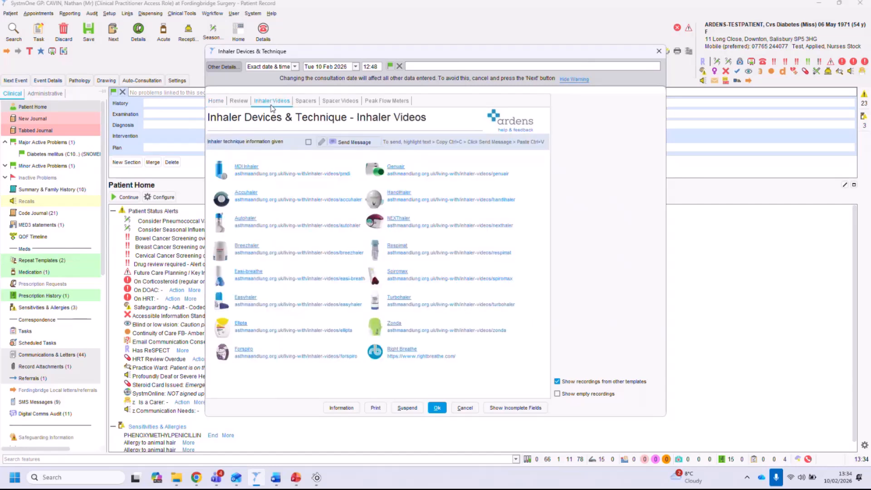
{"action": "left_click_drag", "start_coordinate": [356, 177], "coordinate": [234, 178]}
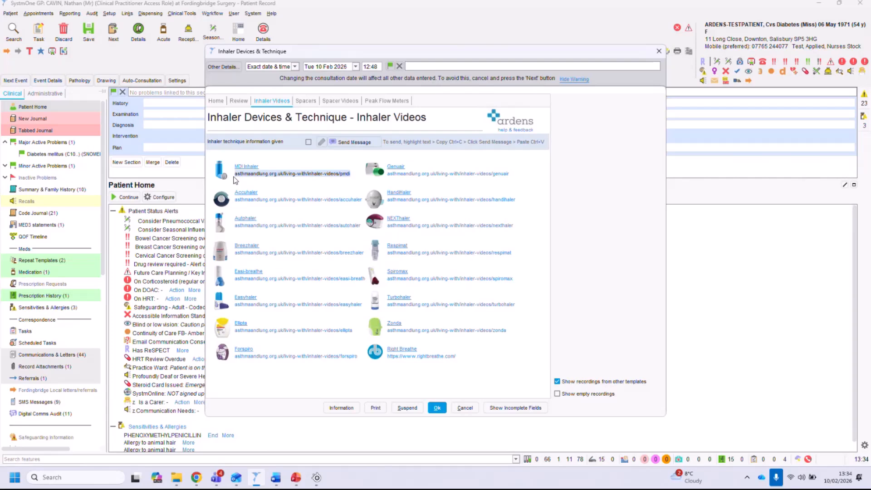
{"action": "left_click", "coordinate": [466, 408]}
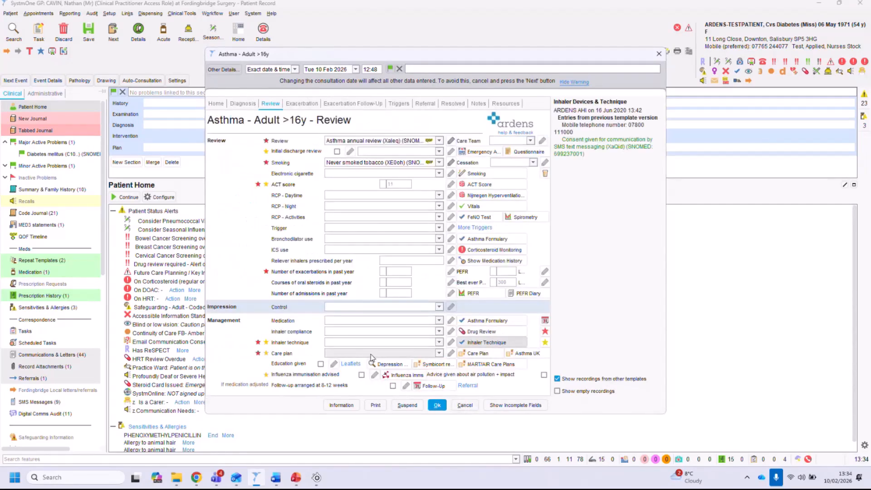
Record Asthma self-management plan agreed as the care plan and write an Asthma Care Plan letter from the Asthma UK Adult template.
{"action": "left_click", "coordinate": [372, 356]}
{"action": "left_click", "coordinate": [377, 371]}
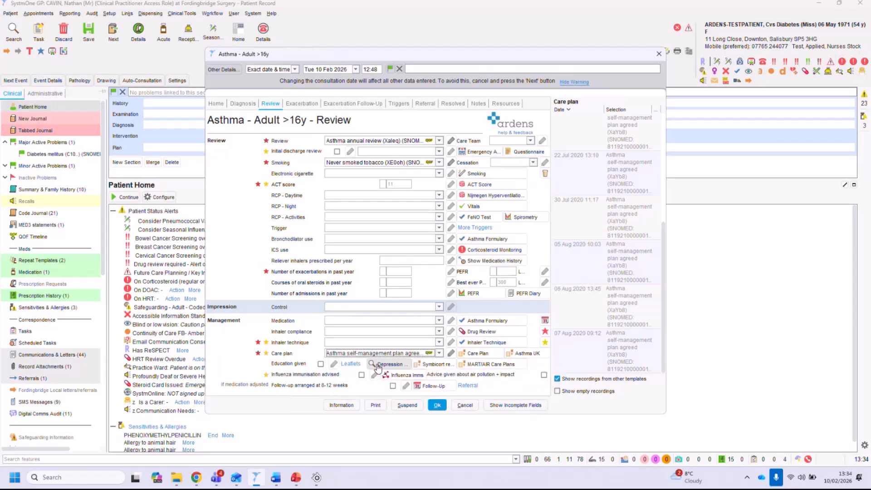
{"action": "left_click", "coordinate": [528, 353]}
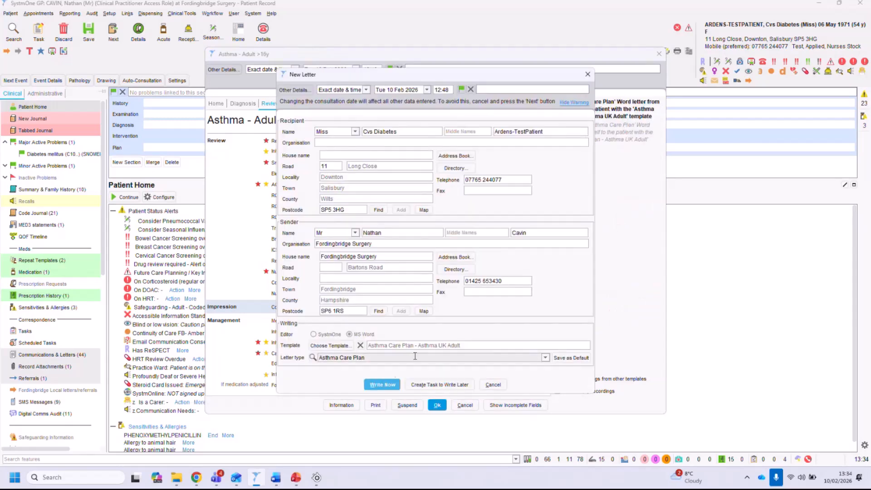
{"action": "left_click", "coordinate": [383, 385]}
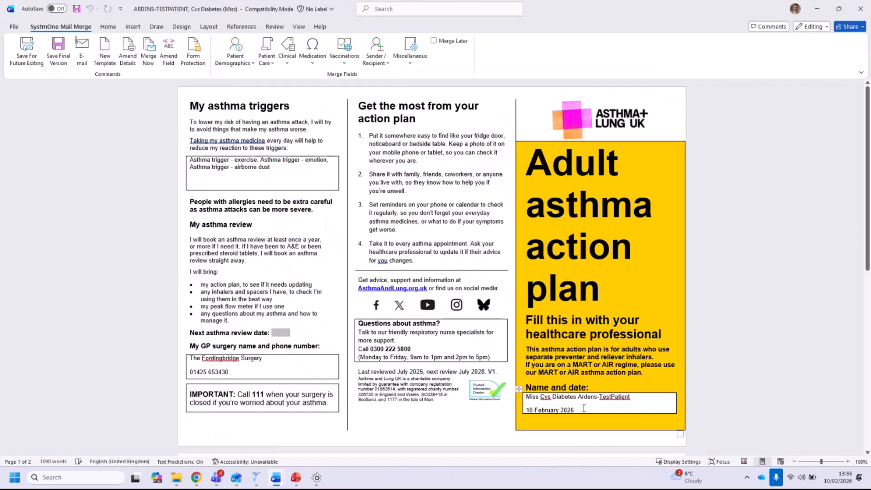
Review the merged adult asthma action plan document, then close it and return to the asthma review.
{"action": "left_click_drag", "start_coordinate": [584, 409], "coordinate": [529, 398]}
{"action": "triple_click", "coordinate": [287, 167]}
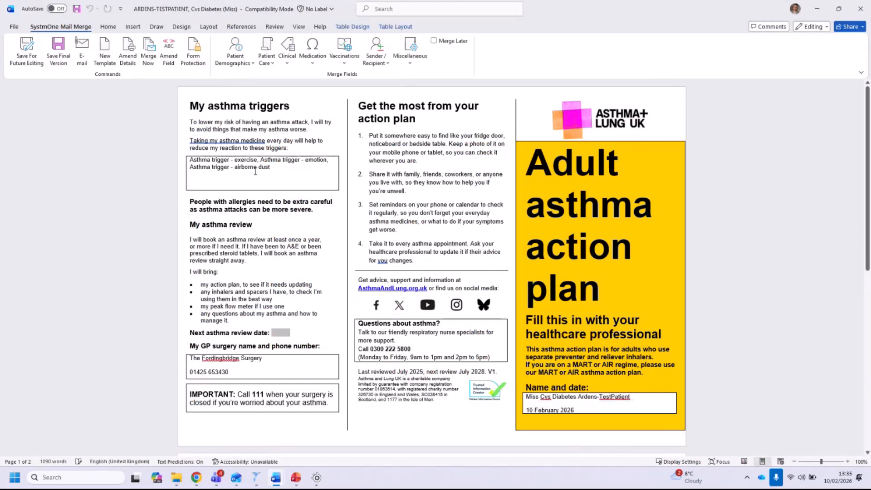
{"action": "scroll", "coordinate": [238, 211], "scroll_direction": "down", "scroll_amount": 10}
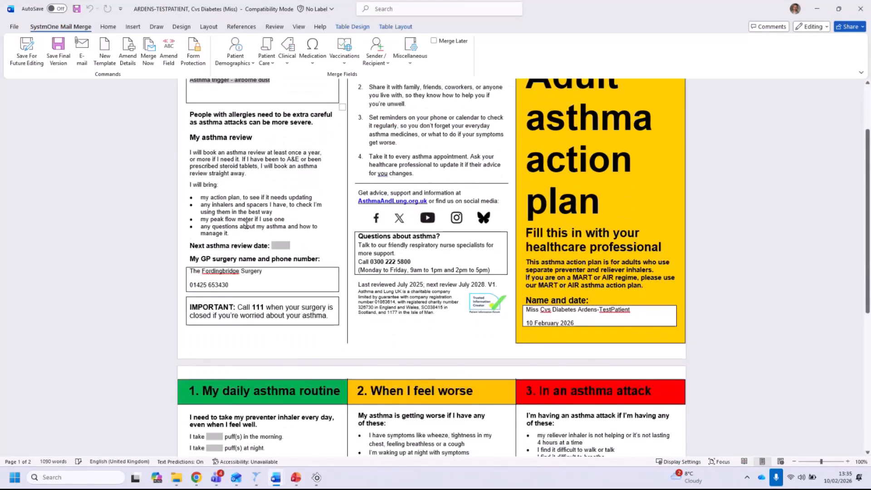
{"action": "scroll", "coordinate": [246, 230], "scroll_direction": "down", "scroll_amount": 3}
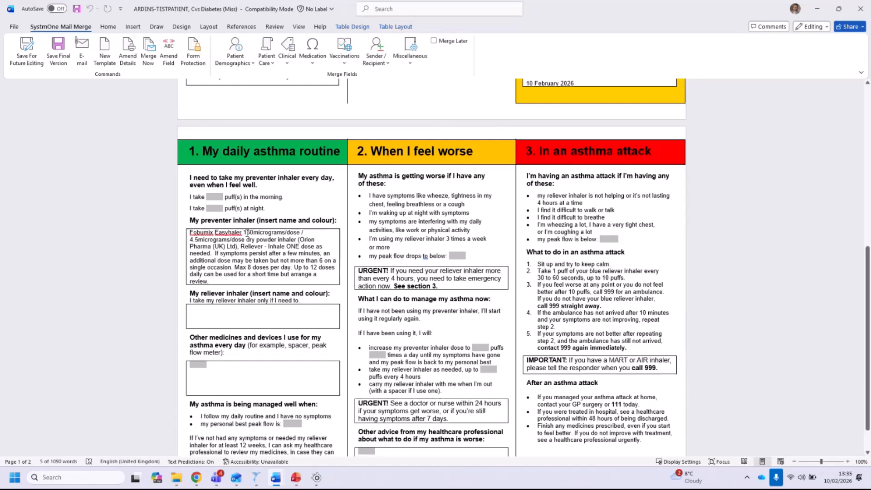
{"action": "scroll", "coordinate": [245, 232], "scroll_direction": "down", "scroll_amount": 2}
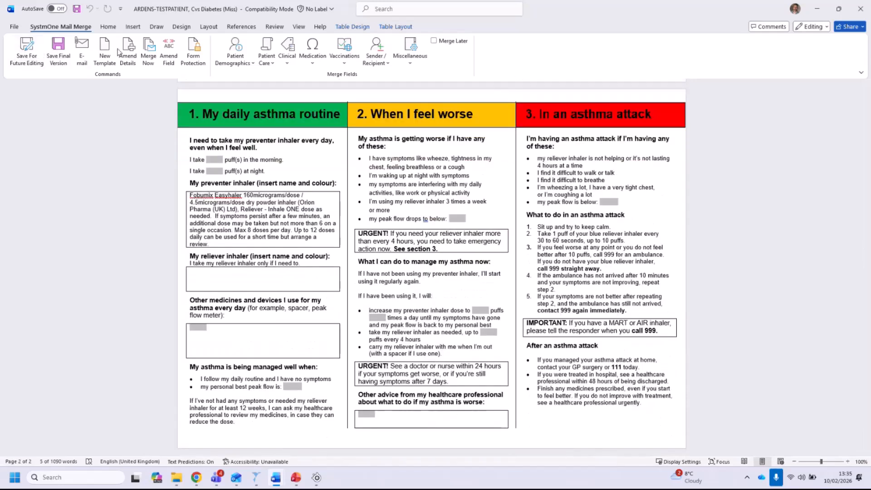
{"action": "left_click", "coordinate": [860, 9]}
{"action": "left_click", "coordinate": [408, 260]}
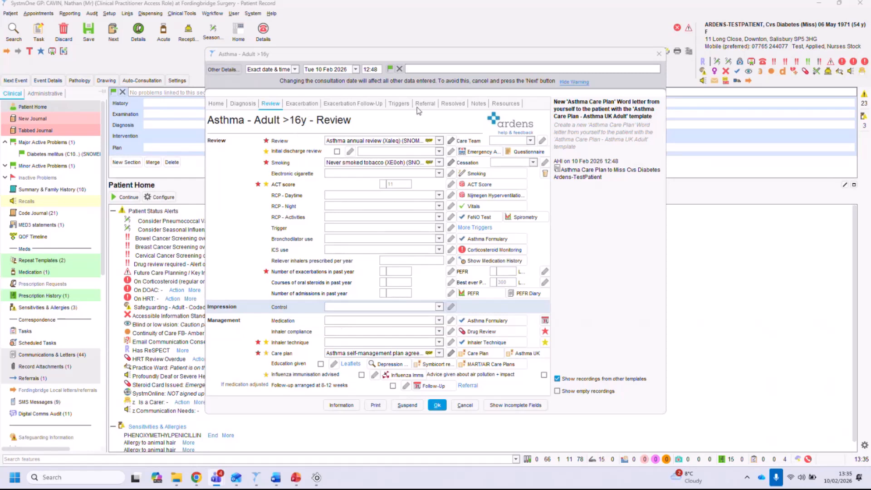
Switch to the Exacerbation page and record the impression as Moderate asthma exacerbation.
{"action": "left_click", "coordinate": [308, 105]}
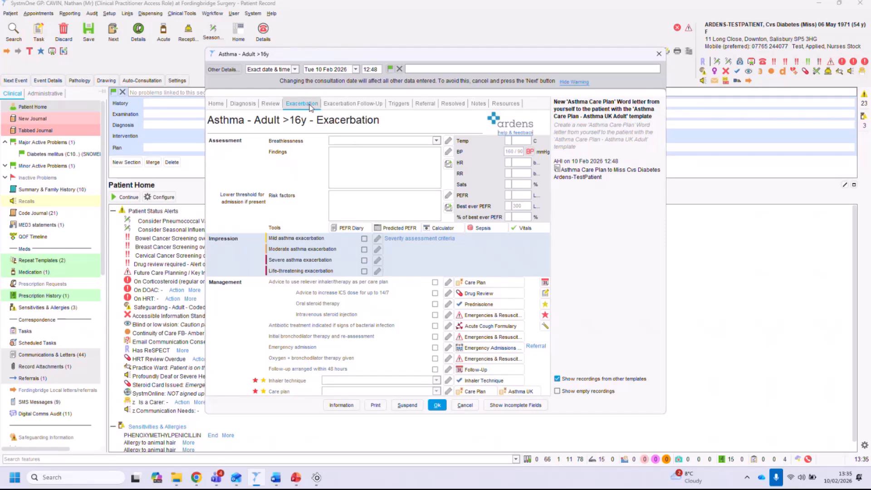
{"action": "left_click", "coordinate": [358, 141]}
{"action": "left_click", "coordinate": [352, 171]}
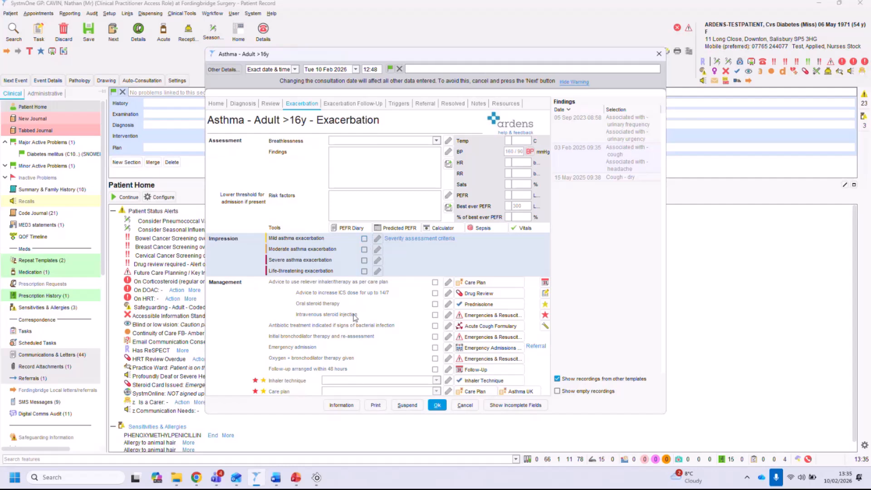
{"action": "left_click", "coordinate": [364, 249]}
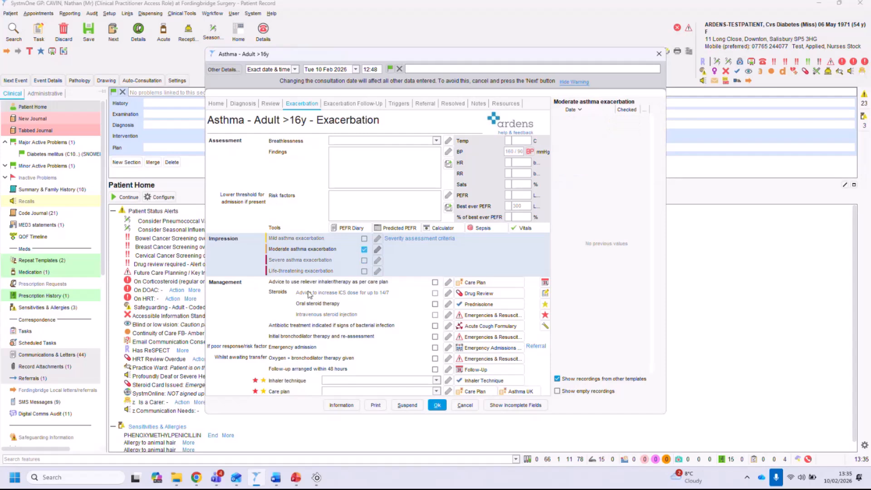
Tick reliever advice as per care plan, oral steroid therapy, and antibiotic treatment if signs of bacterial infection.
{"action": "left_click", "coordinate": [434, 282]}
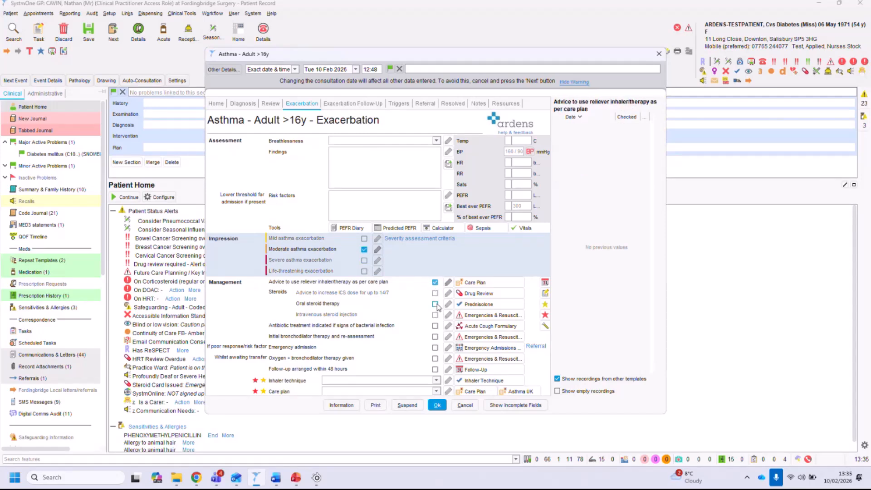
{"action": "left_click", "coordinate": [435, 304]}
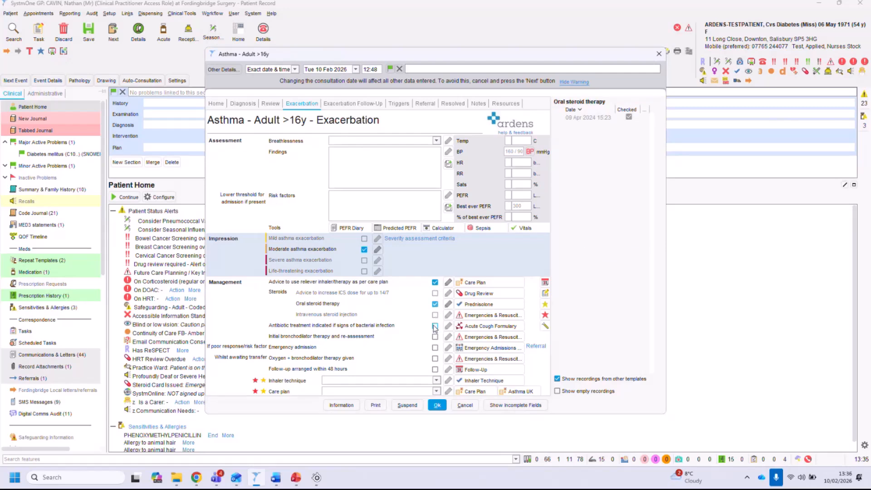
{"action": "left_click", "coordinate": [435, 326]}
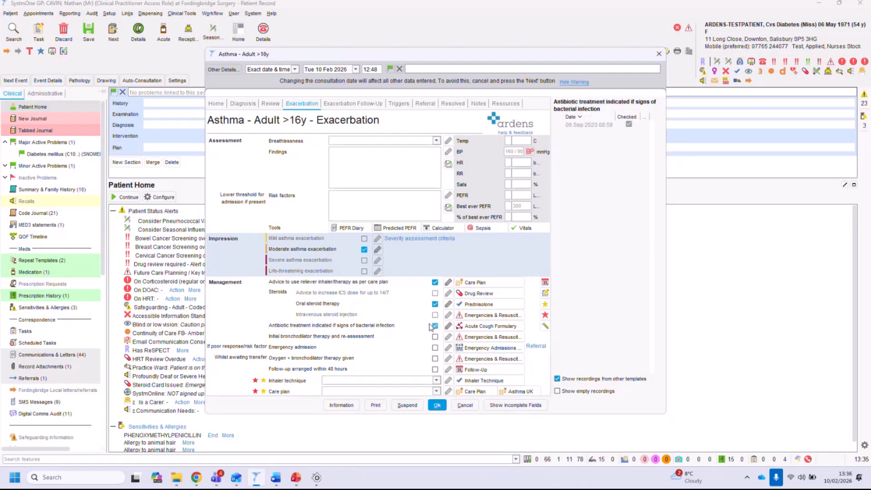
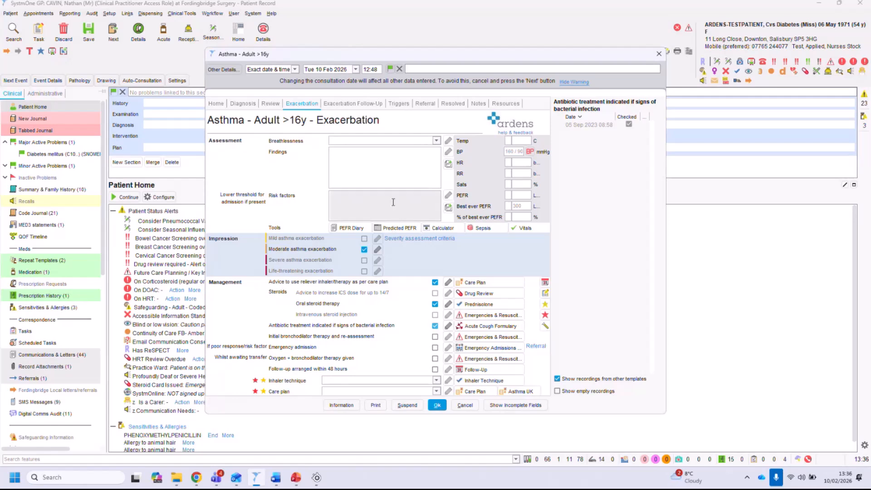
Close the asthma template, reopen it from the patient's asthma alert and open the Asthma QOF from the Review page.
{"action": "left_click", "coordinate": [466, 406]}
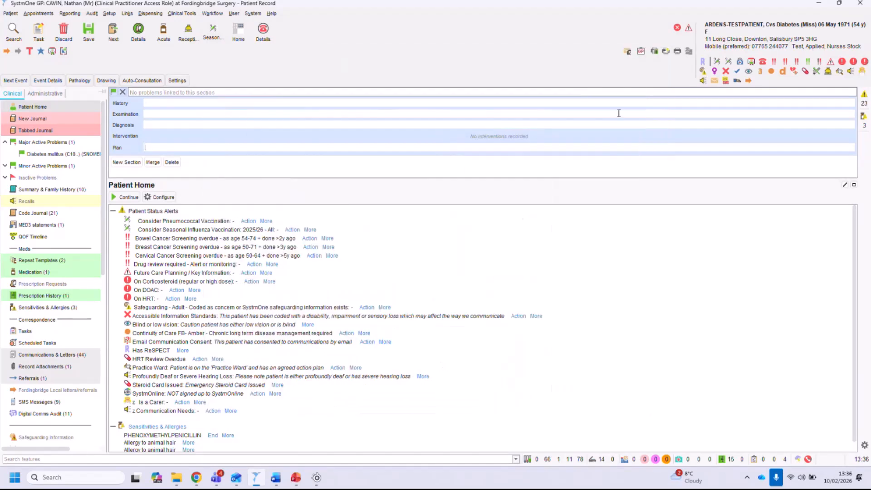
{"action": "left_click", "coordinate": [737, 75]}
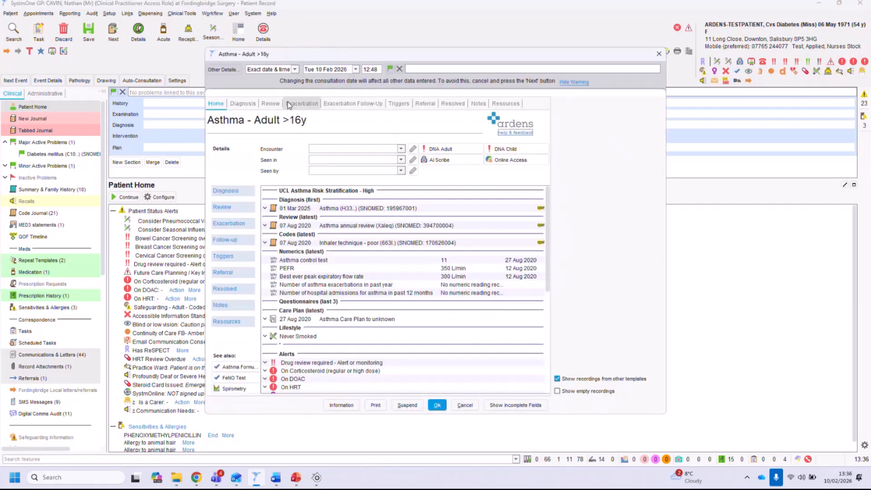
{"action": "left_click", "coordinate": [272, 104]}
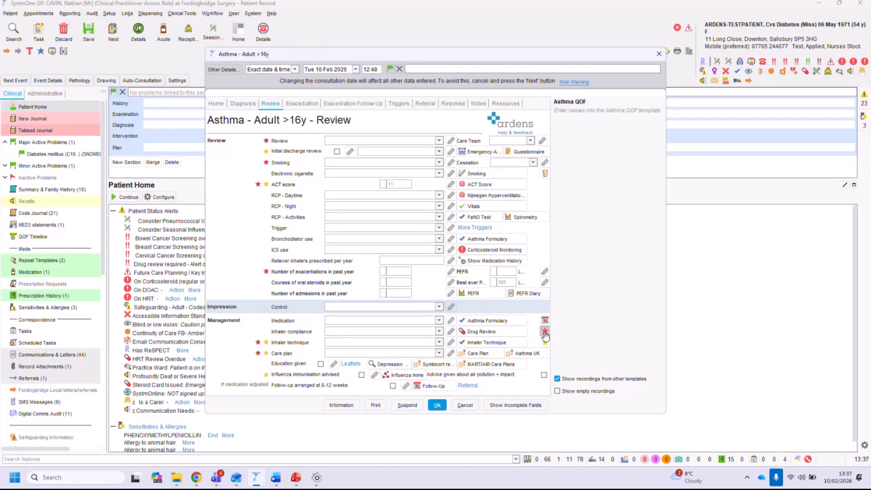
{"action": "left_click", "coordinate": [545, 332]}
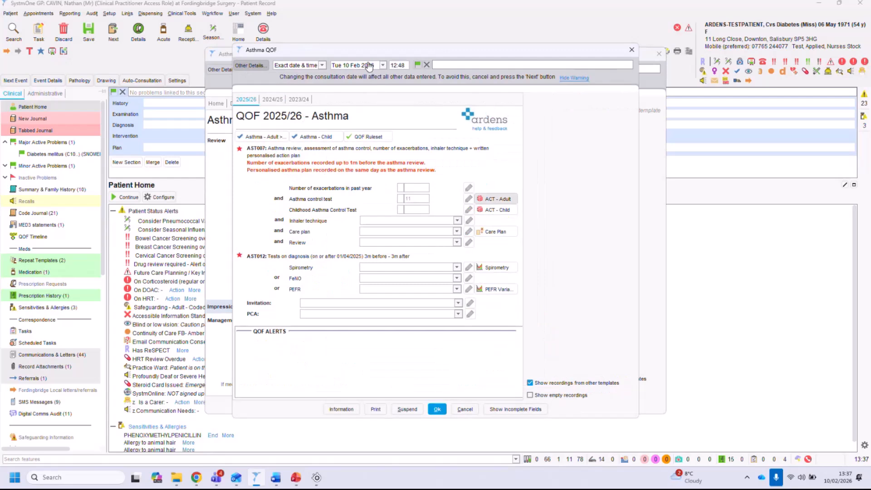
Examine the Asthma QOF 2025/26 indicators and asthma control test history, then close the QOF and asthma templates.
{"action": "left_click_drag", "start_coordinate": [243, 116], "coordinate": [356, 118]}
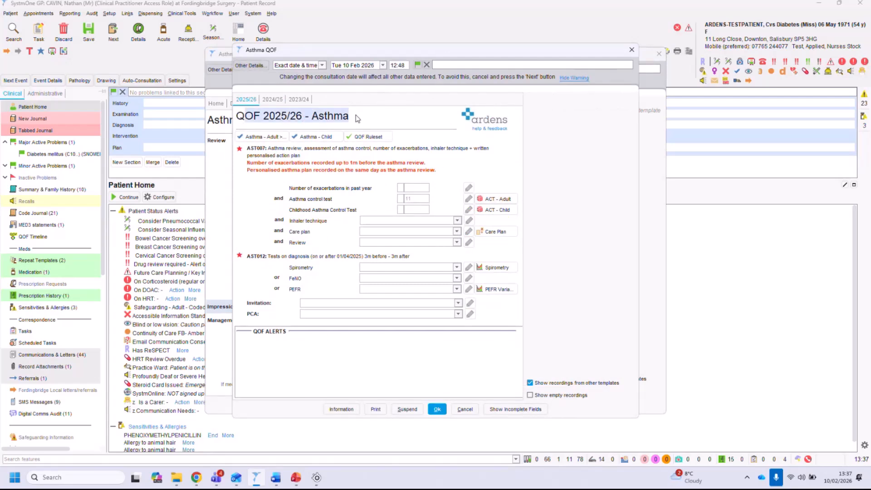
{"action": "left_click", "coordinate": [249, 152]}
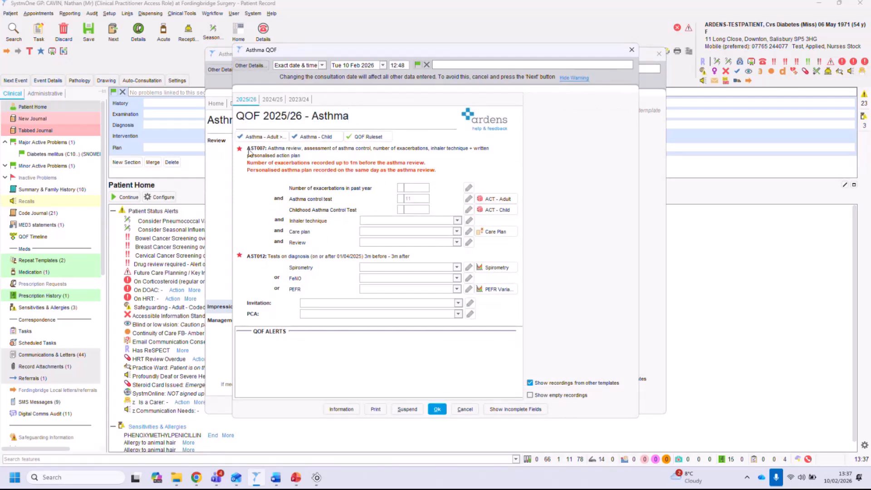
{"action": "left_click_drag", "start_coordinate": [268, 150], "coordinate": [312, 157]}
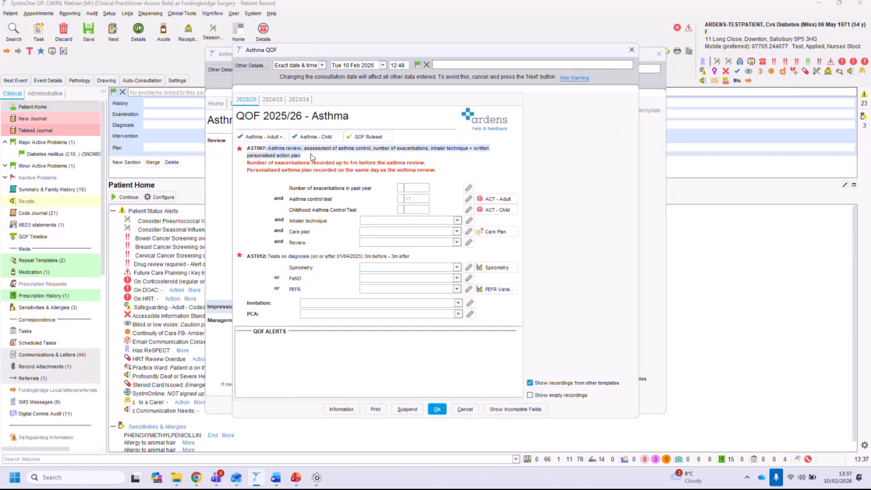
{"action": "left_click", "coordinate": [408, 188]}
{"action": "left_click", "coordinate": [417, 198]}
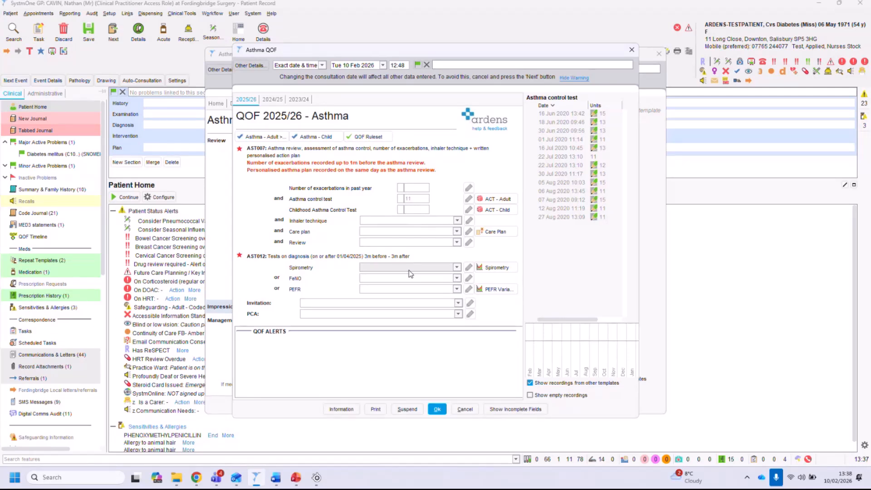
{"action": "left_click", "coordinate": [460, 414]}
{"action": "left_click", "coordinate": [464, 407]}
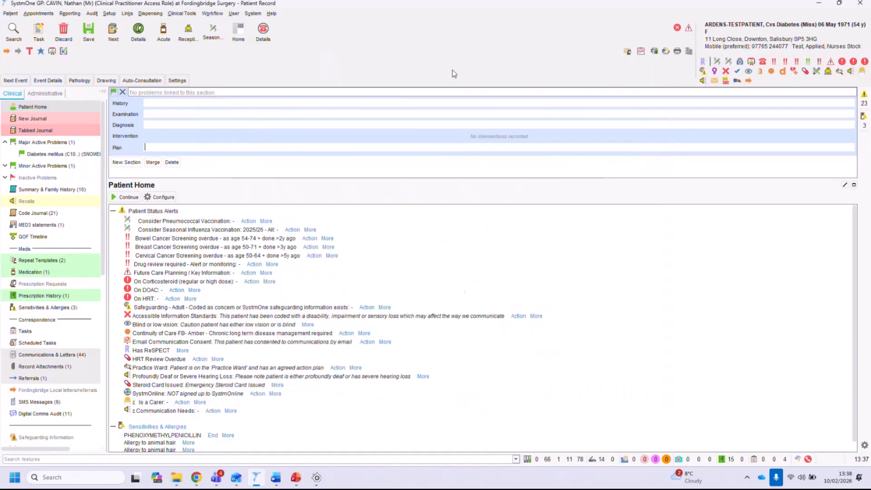
Open the Diabetes template, move through its Review pages and open the Diabetes QOF from Review: Plan.
{"action": "left_click", "coordinate": [782, 72]}
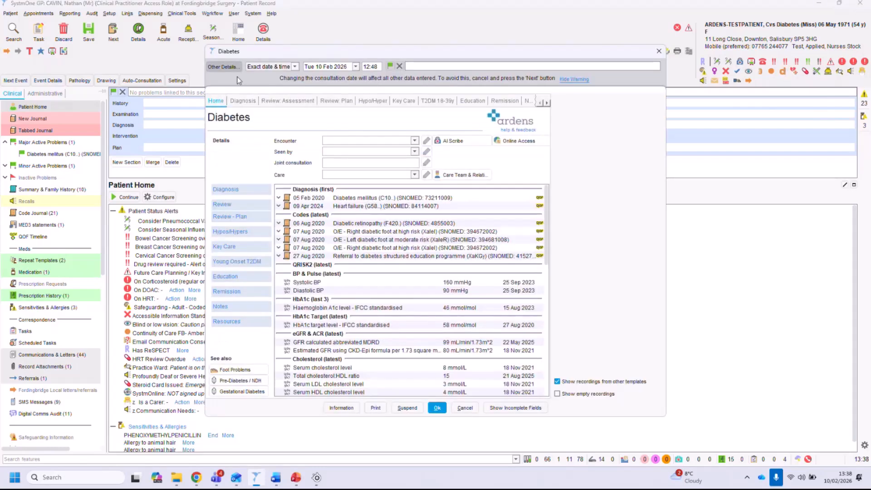
{"action": "left_click", "coordinate": [290, 104]}
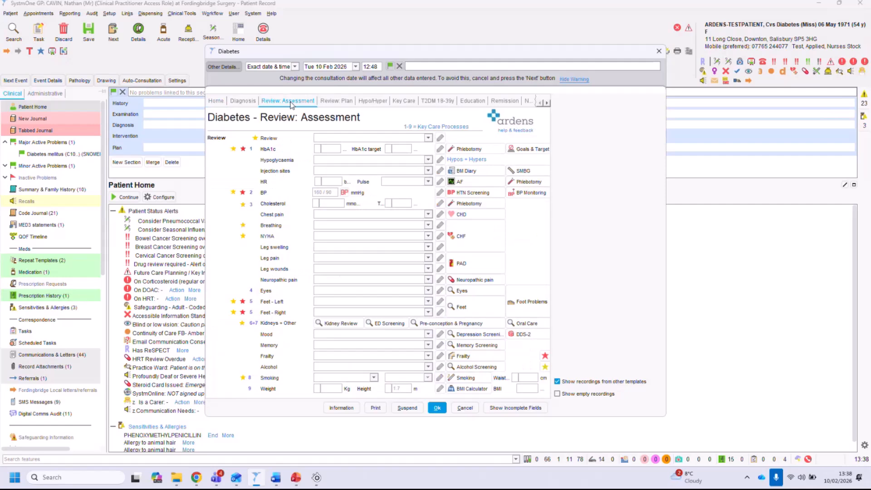
{"action": "left_click", "coordinate": [346, 102]}
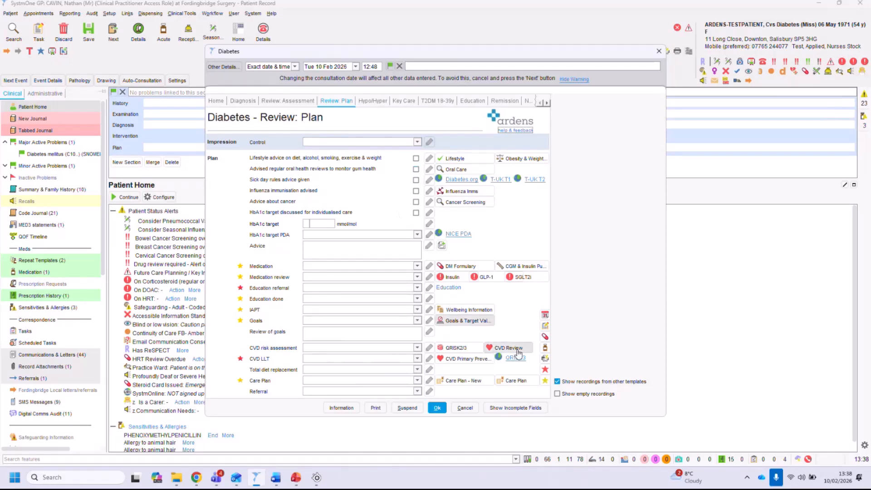
{"action": "left_click", "coordinate": [545, 370]}
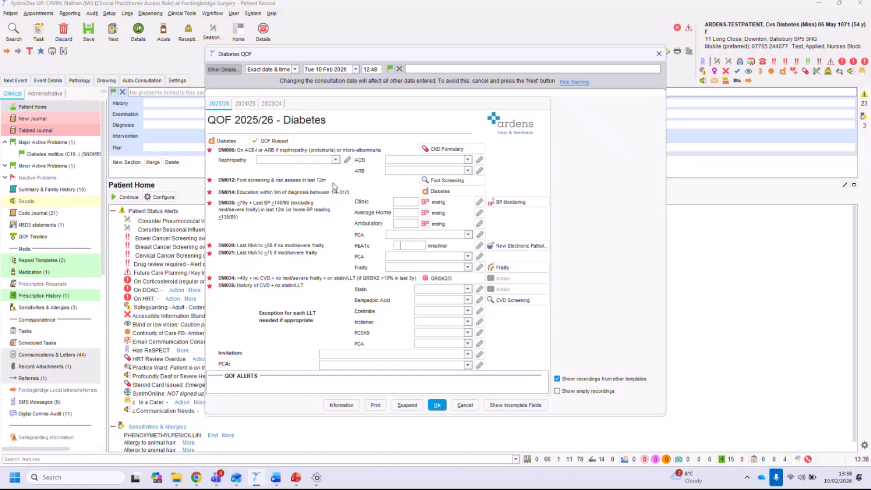
Examine the Diabetes QOF 2025/26 indicators and the average home and clinic BP histories.
{"action": "left_click_drag", "start_coordinate": [214, 121], "coordinate": [329, 122]}
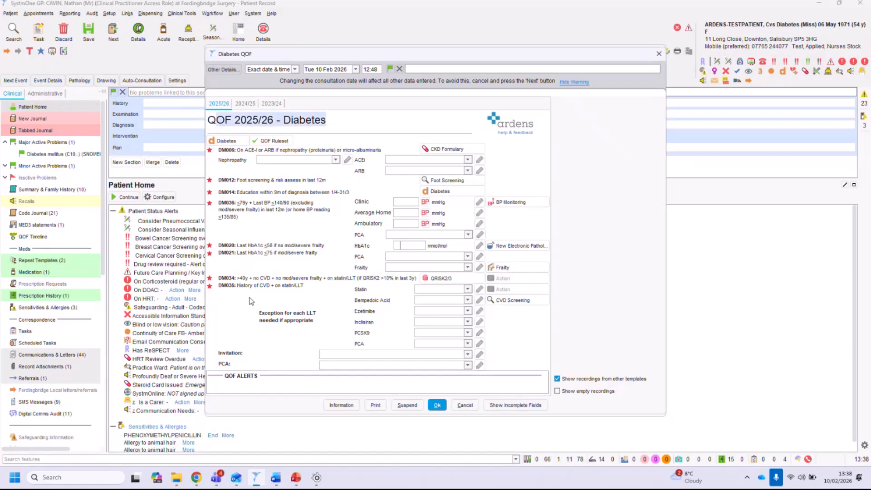
{"action": "left_click", "coordinate": [229, 151]}
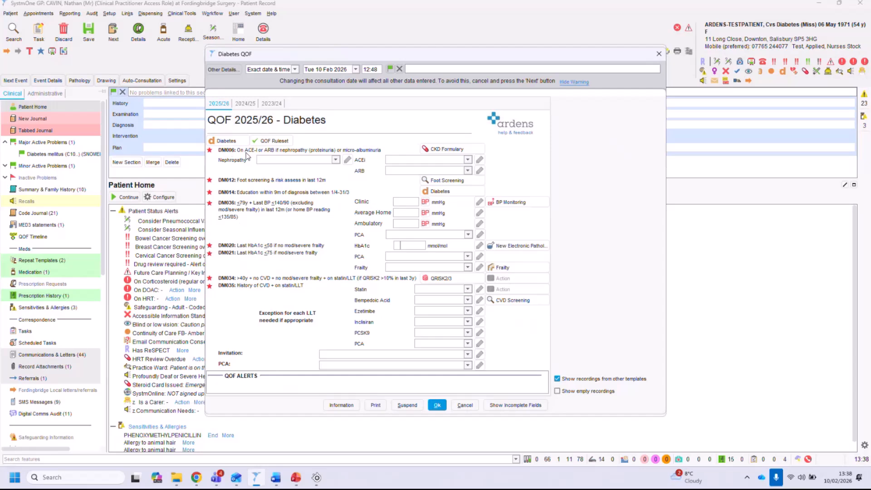
{"action": "left_click_drag", "start_coordinate": [253, 184], "coordinate": [316, 180]}
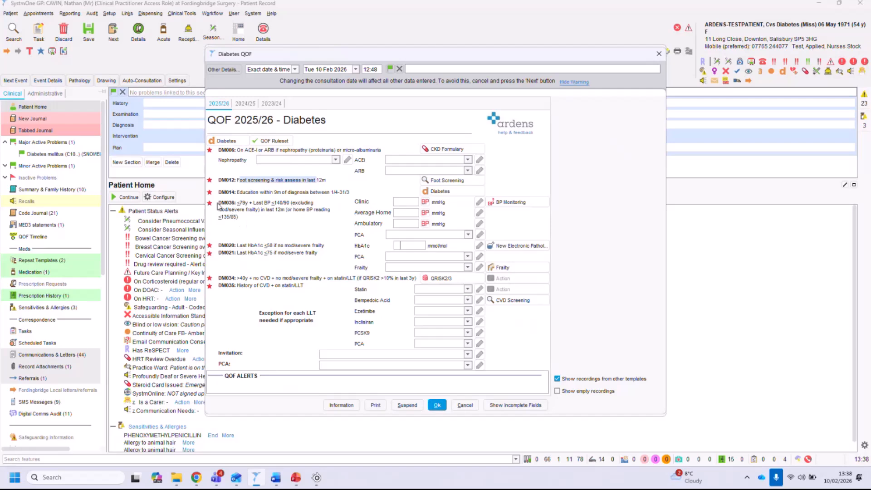
{"action": "mouse_move", "coordinate": [220, 204]}
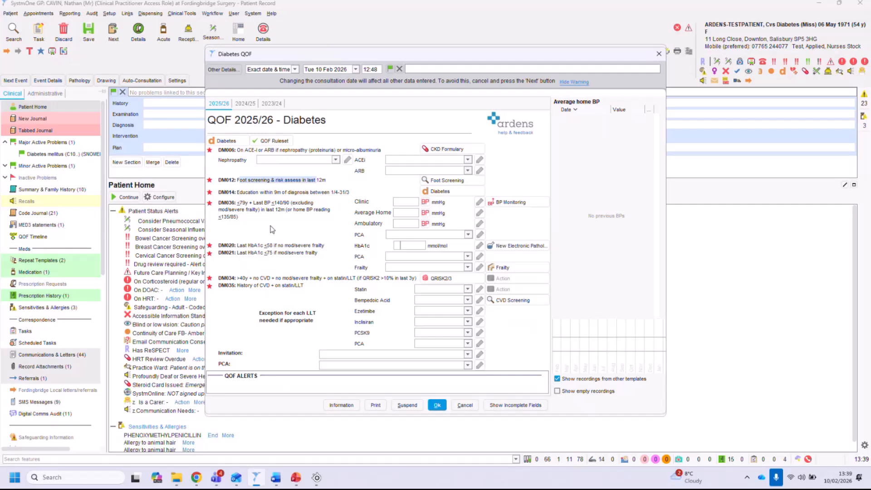
{"action": "left_click", "coordinate": [399, 203]}
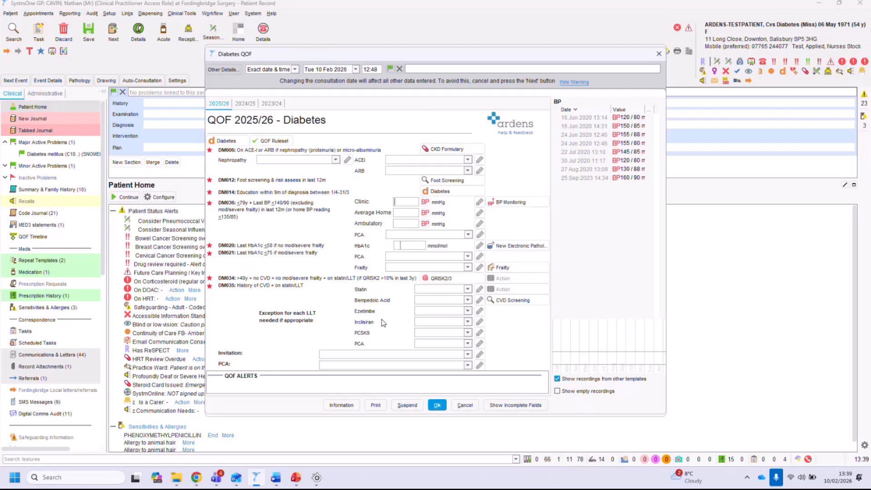
Review the PCA exception options, then cancel the Diabetes QOF and Diabetes template.
{"action": "left_click", "coordinate": [467, 366]}
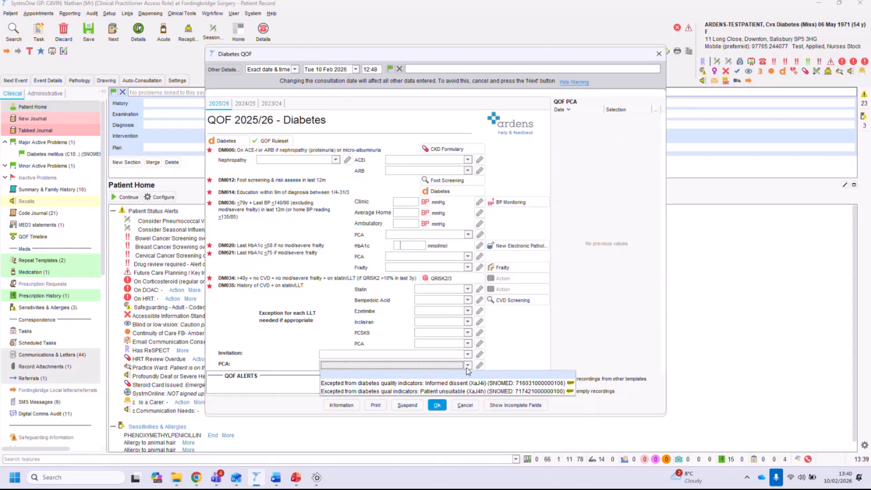
{"action": "left_click", "coordinate": [443, 391]}
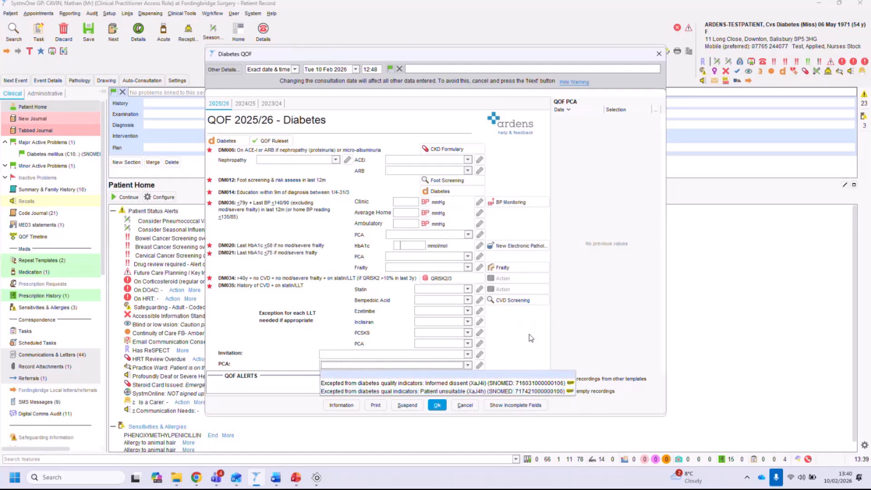
{"action": "left_click", "coordinate": [463, 408]}
{"action": "left_click", "coordinate": [464, 408]}
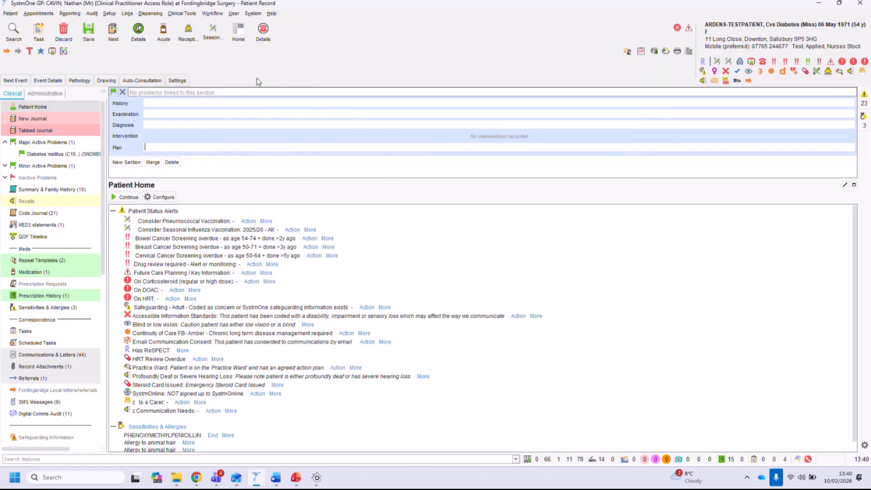
Search the template launcher for qof templates, then close the launcher.
{"action": "key", "text": "F12"}
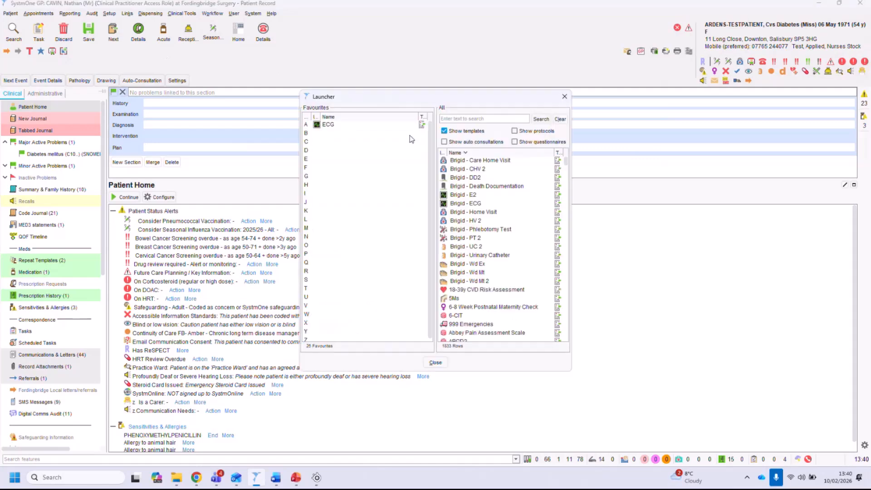
{"action": "type", "text": "qo"}
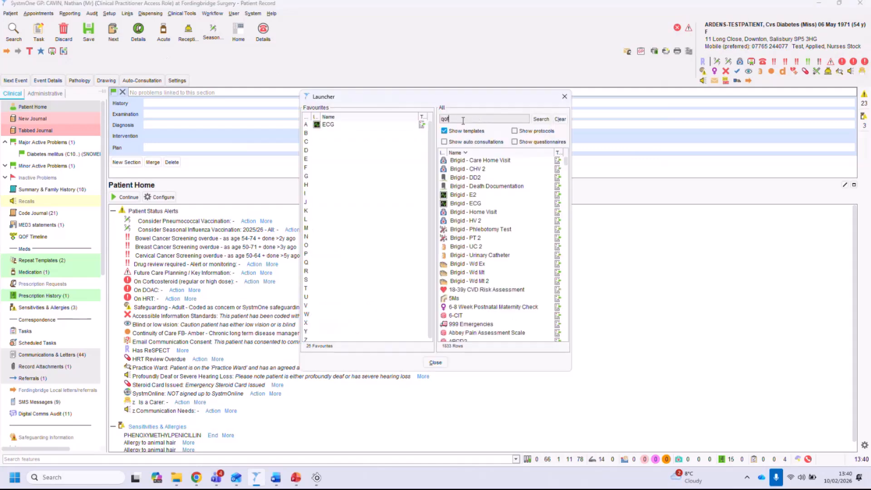
{"action": "type", "text": "f"}
{"action": "key", "text": "Return"}
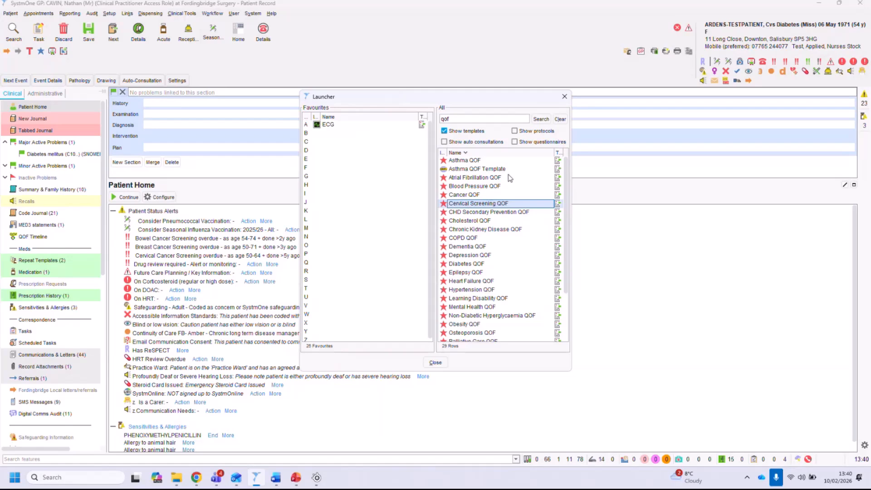
{"action": "left_click", "coordinate": [564, 97]}
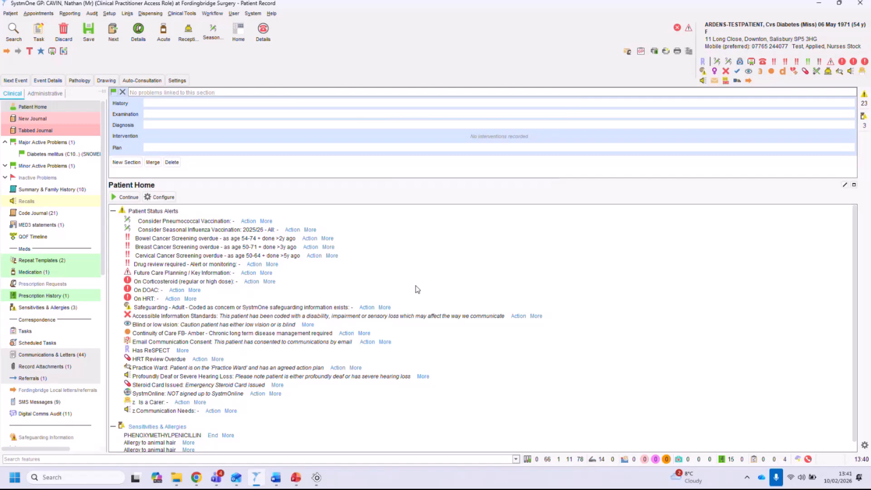
Search the template launcher for reception and open the Reception & Administration template.
{"action": "key", "text": "F12"}
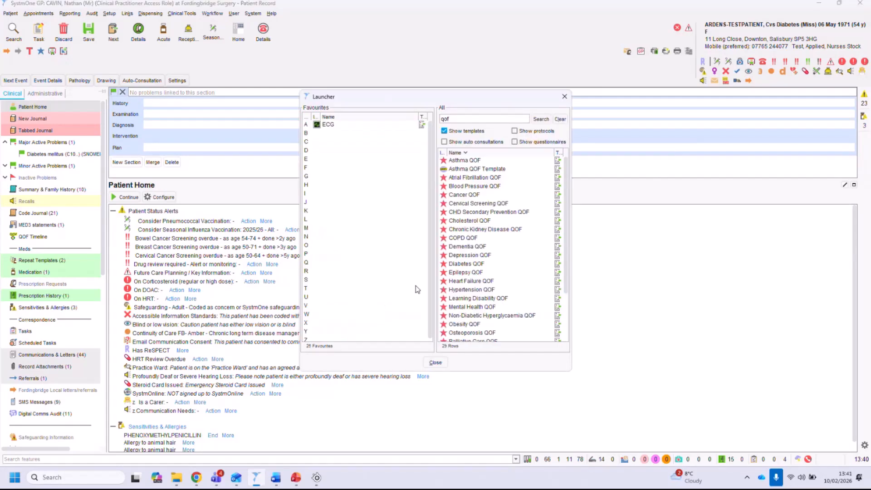
{"action": "key", "text": "BackSpace"}
{"action": "key", "text": "BackSpace"}
{"action": "key", "text": "BackSpace"}
{"action": "type", "text": "reception"}
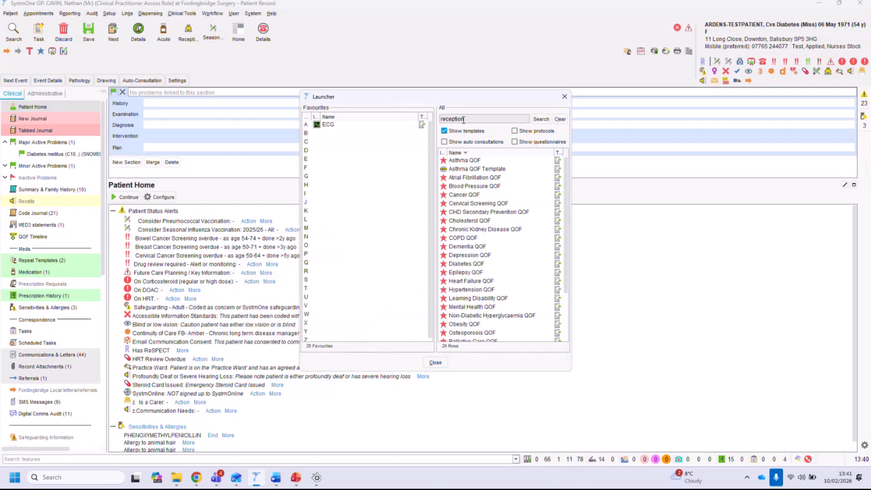
{"action": "left_click", "coordinate": [541, 120]}
{"action": "left_click", "coordinate": [472, 161]}
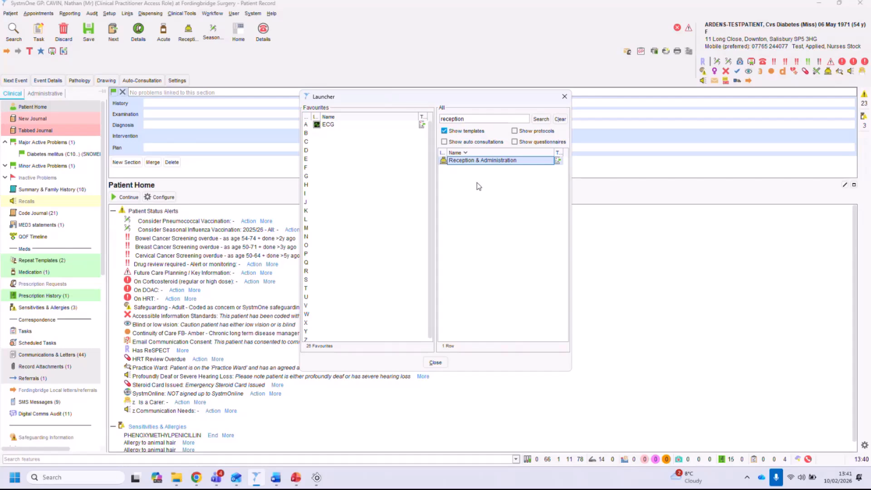
{"action": "double_click", "coordinate": [474, 162]}
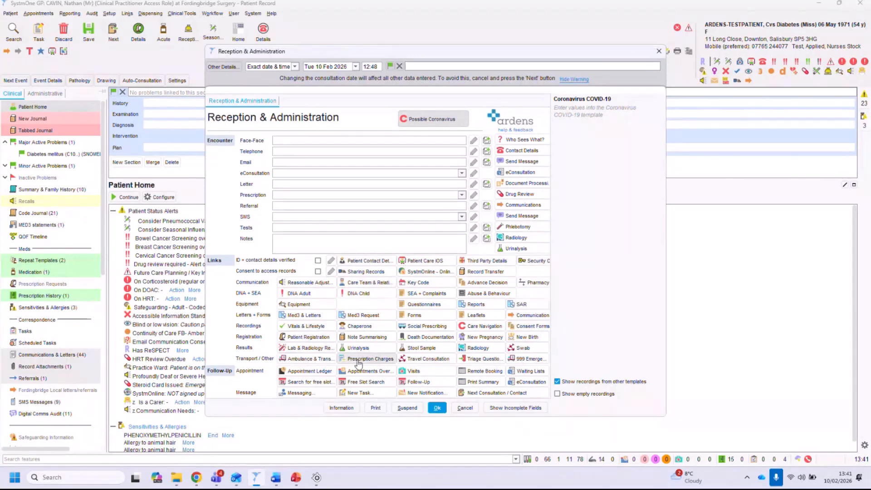
Examine the previous entries for the Face-Face, Telephone, Email, Letter and SMS encounter fields.
{"action": "left_click", "coordinate": [301, 140]}
{"action": "left_click", "coordinate": [301, 150]}
{"action": "left_click", "coordinate": [301, 163]}
{"action": "left_click", "coordinate": [289, 184]}
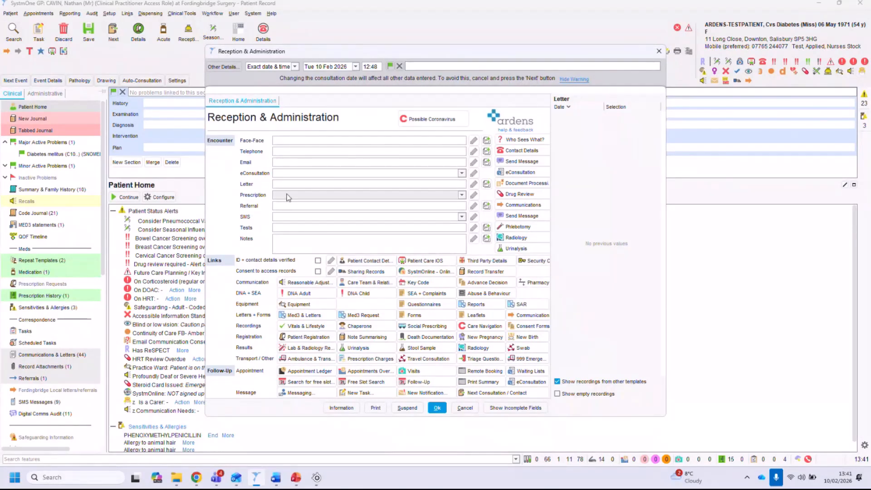
{"action": "left_click", "coordinate": [289, 216]}
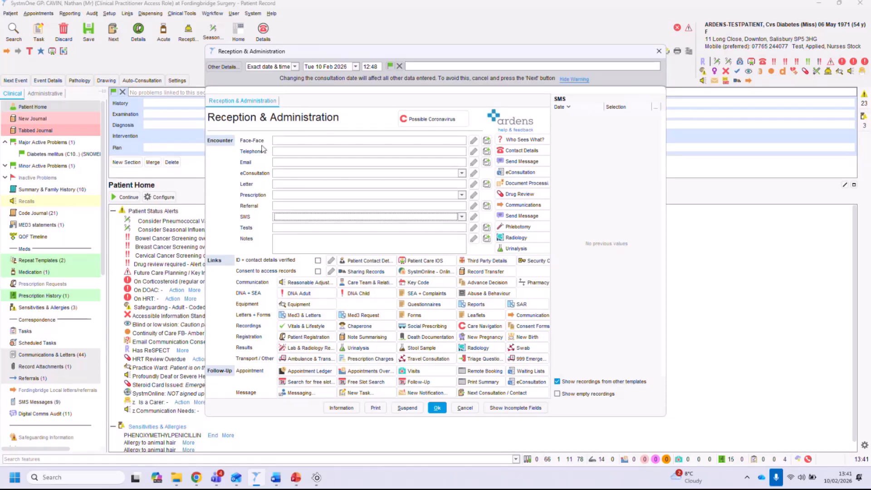
{"action": "left_click", "coordinate": [284, 151]}
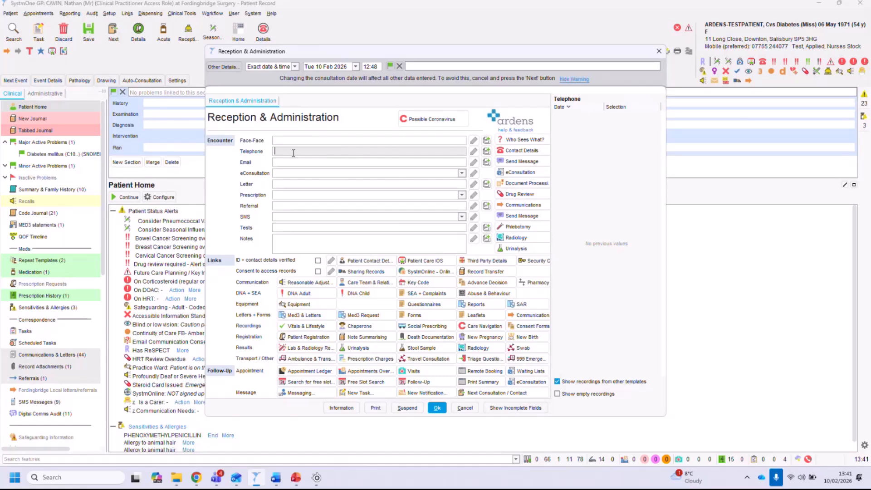
Add the telephone preset note 'Telephoned but no answer - message left on answer machine'.
{"action": "left_click", "coordinate": [486, 155]}
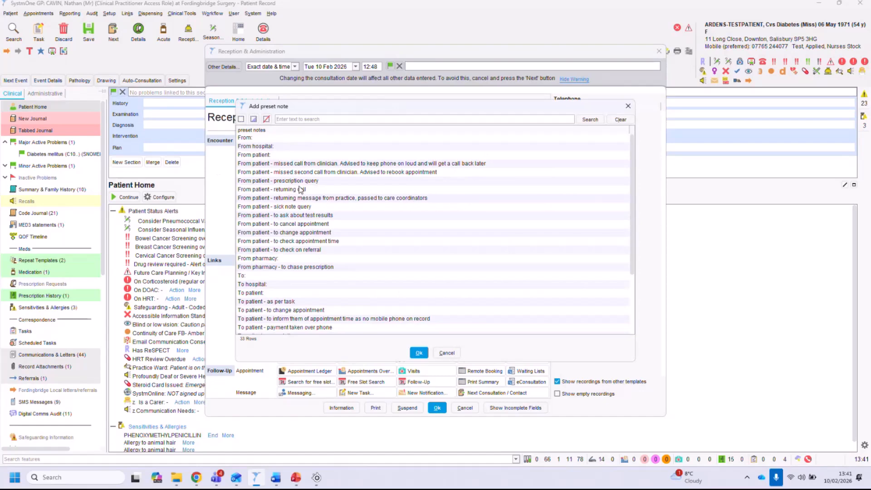
{"action": "scroll", "coordinate": [300, 189], "scroll_direction": "down", "scroll_amount": 3}
{"action": "left_click", "coordinate": [338, 262]}
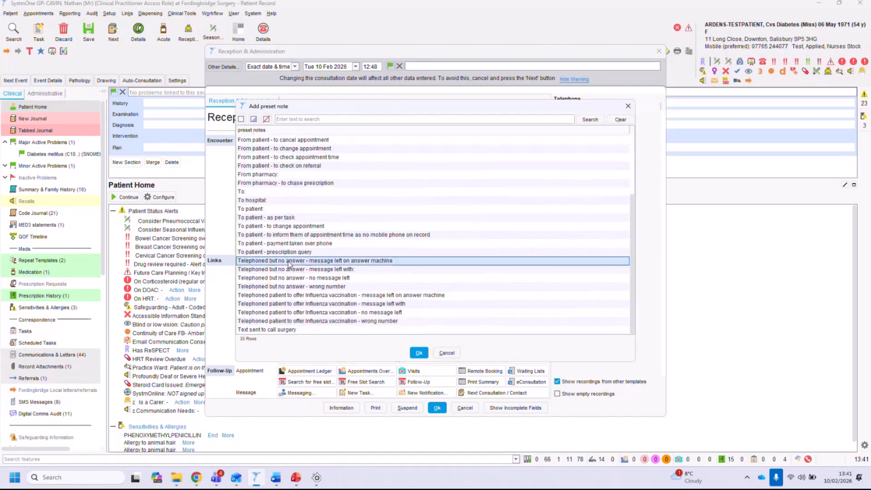
{"action": "left_click", "coordinate": [417, 354]}
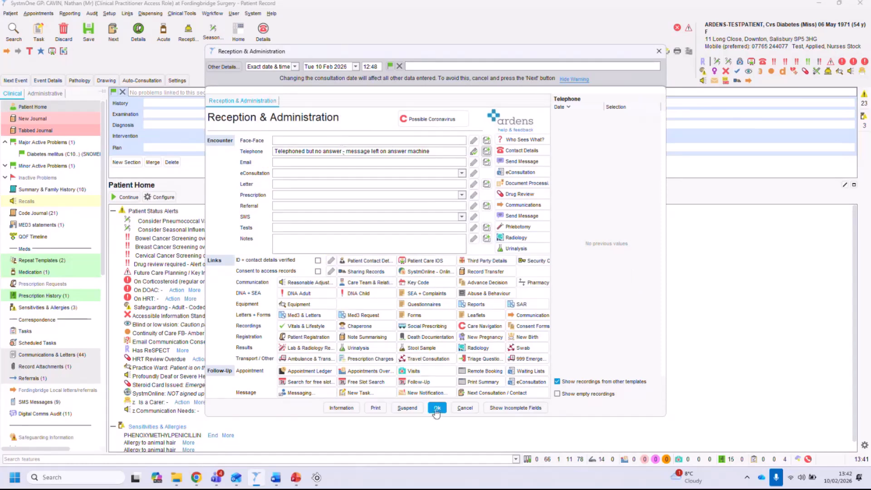
Save the Reception & Administration template entry and switch to the Tabbed Journal to view it.
{"action": "key", "text": "Return"}
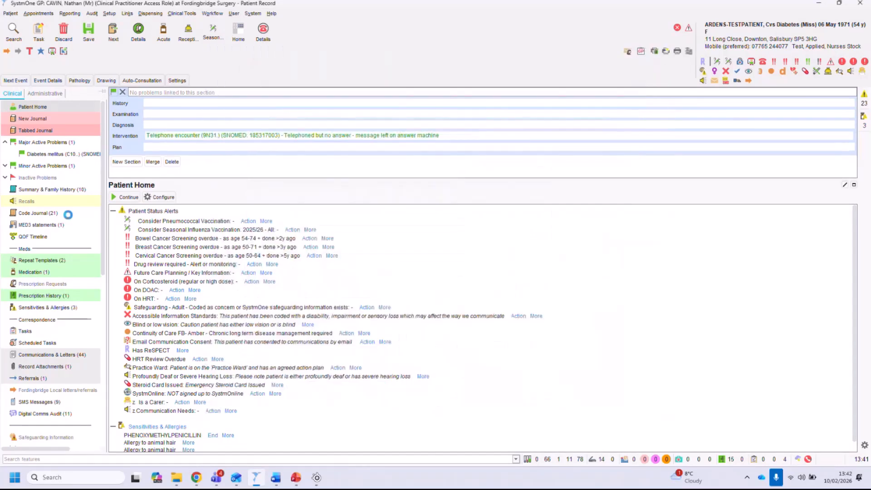
{"action": "left_click", "coordinate": [41, 131]}
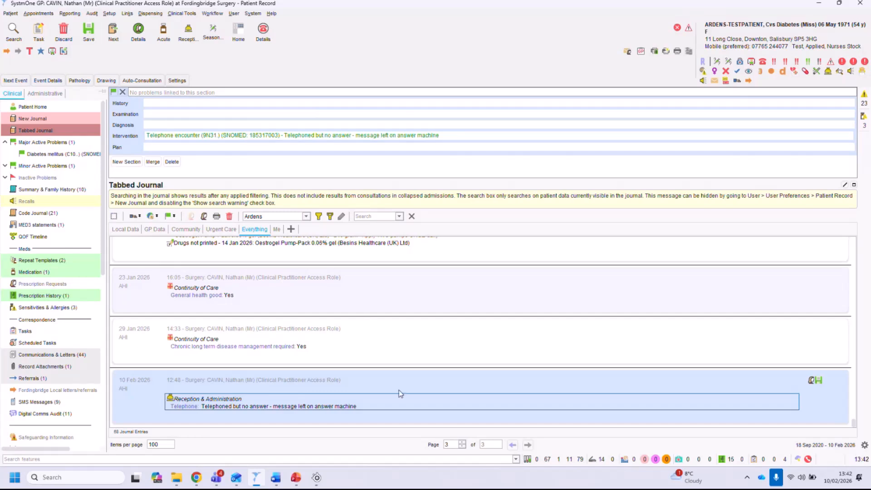
Reopen the Reception & Administration entry and delete the telephone note.
{"action": "key", "text": "F12"}
{"action": "double_click", "coordinate": [479, 162]}
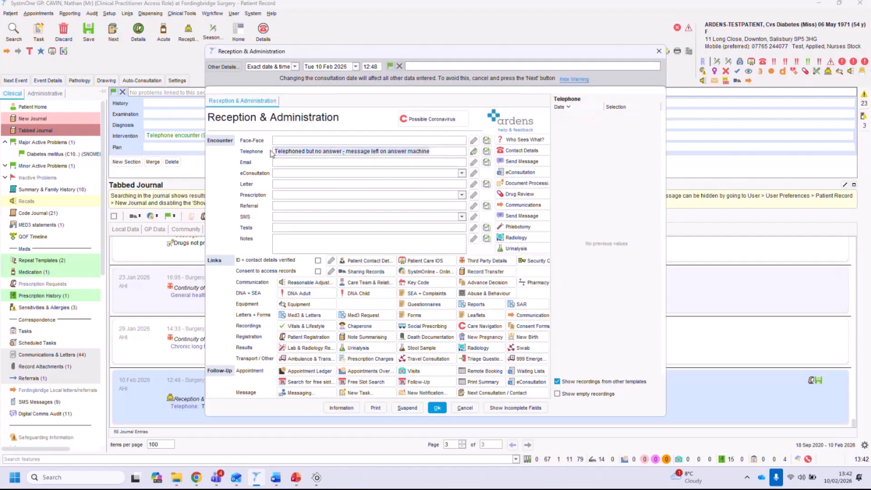
{"action": "key", "text": "Delete"}
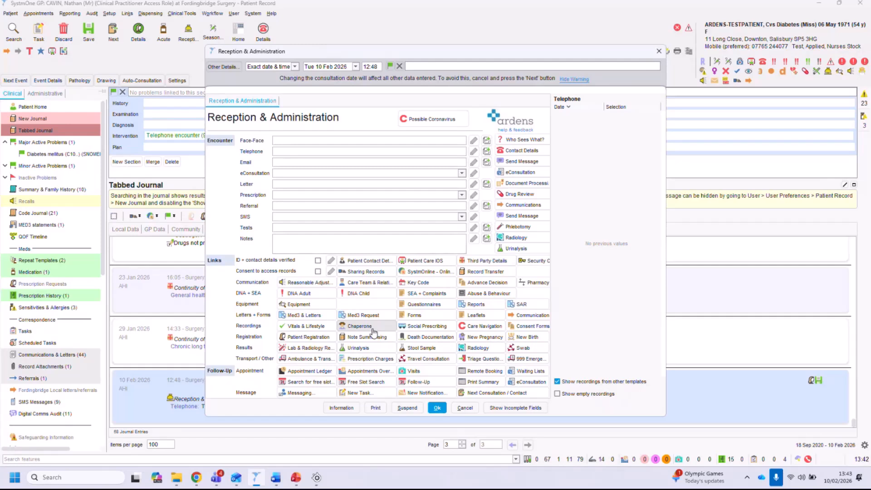
Open the Lab & Radiology Results template and enter Platelets 6, Creatinine 4, Bilirubin 2 and GGT 4.
{"action": "left_click", "coordinate": [303, 348]}
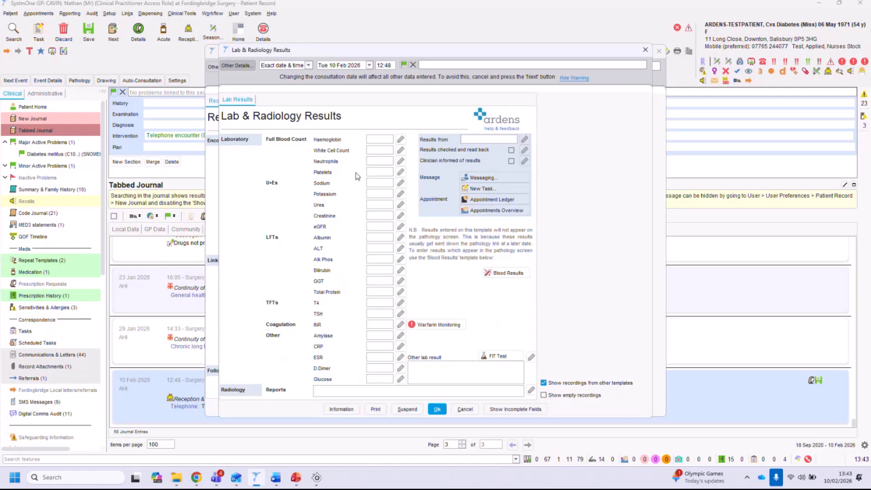
{"action": "left_click", "coordinate": [384, 171]}
{"action": "type", "text": "6"}
{"action": "left_click", "coordinate": [379, 215]}
{"action": "type", "text": "4"}
{"action": "left_click", "coordinate": [379, 269]}
{"action": "type", "text": "2"}
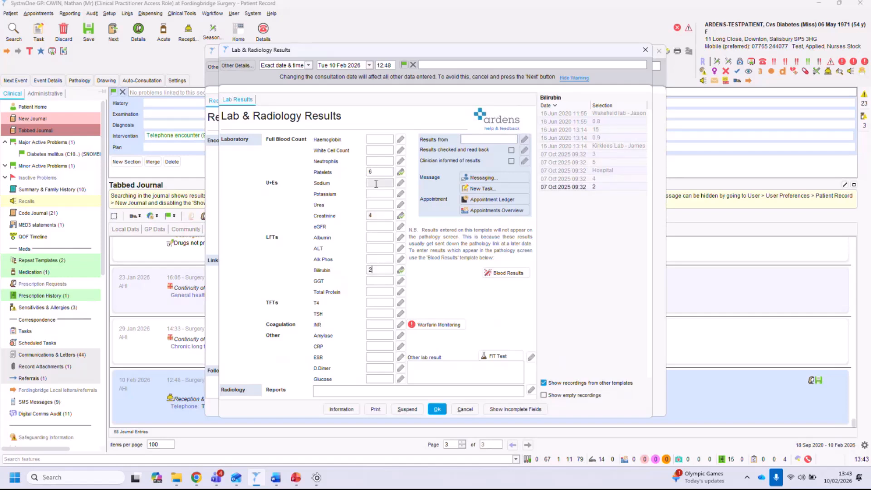
{"action": "left_click", "coordinate": [380, 281]}
{"action": "type", "text": "4"}
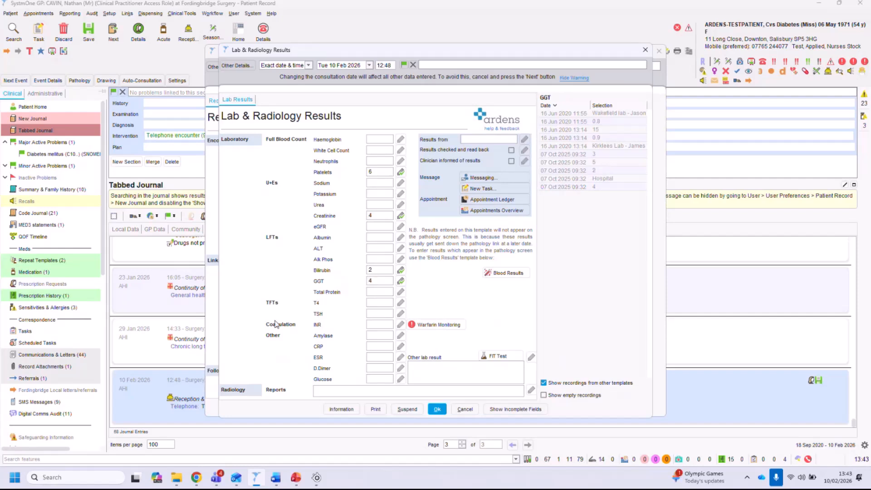
Record results from Hospital, tick results checked and read back and clinician informed, and save the entry.
{"action": "left_click", "coordinate": [479, 138]}
{"action": "type", "text": "Hospital"}
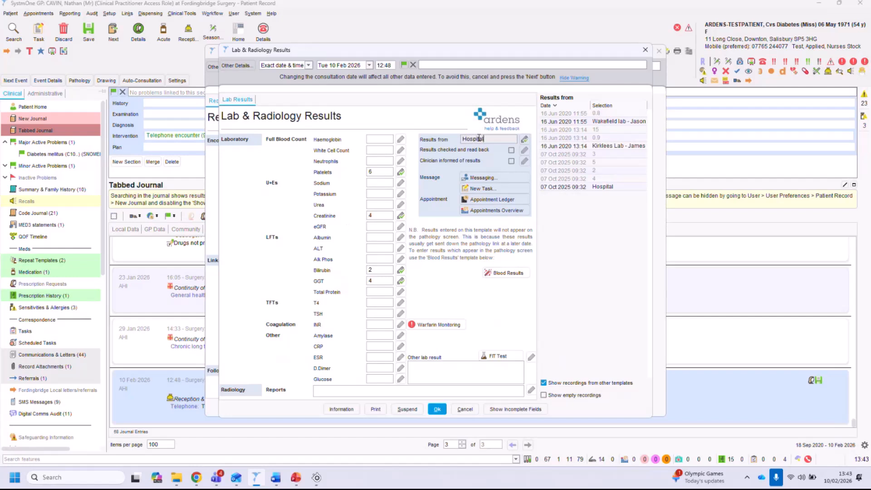
{"action": "left_click", "coordinate": [511, 150]}
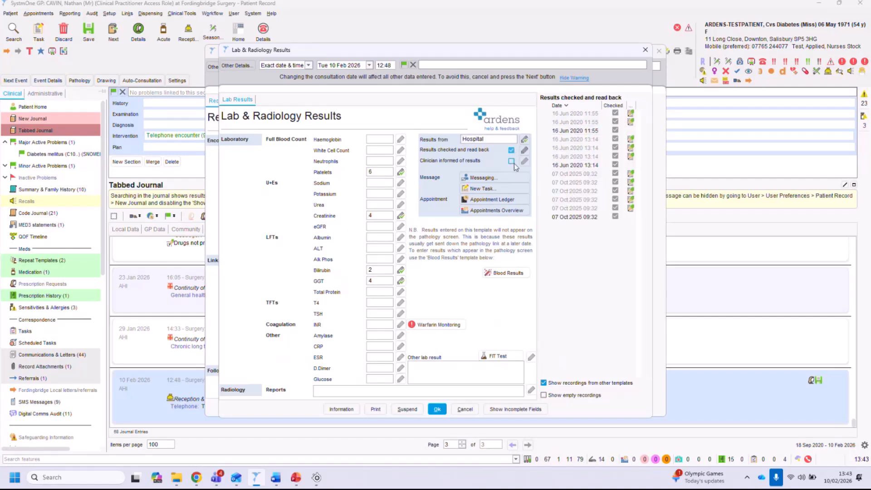
{"action": "left_click", "coordinate": [512, 161]}
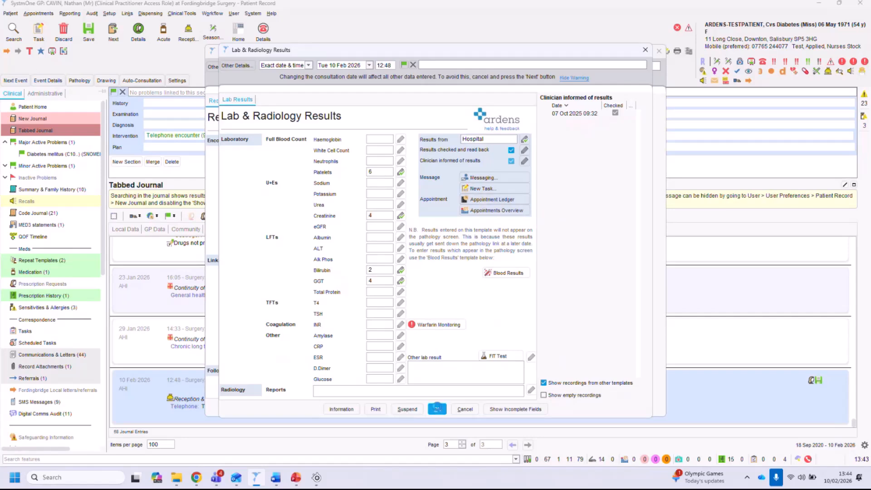
{"action": "left_click", "coordinate": [437, 408]}
{"action": "left_click", "coordinate": [437, 408]}
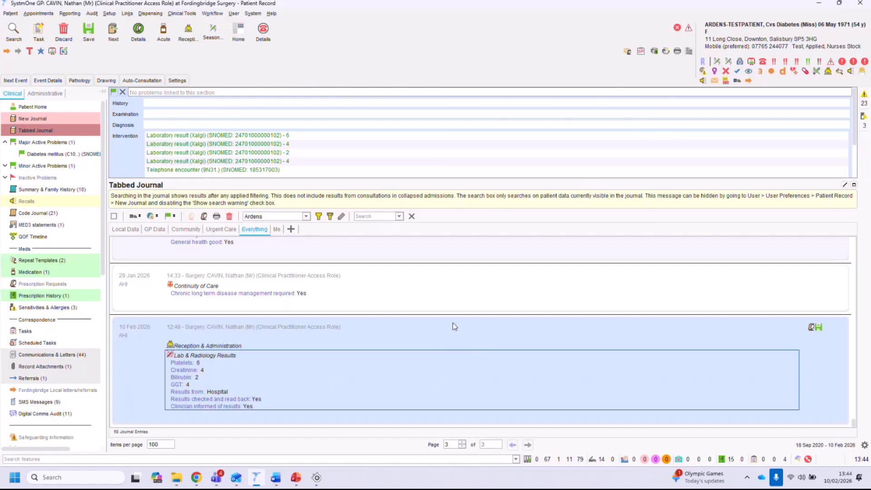
{"action": "left_click", "coordinate": [730, 41]}
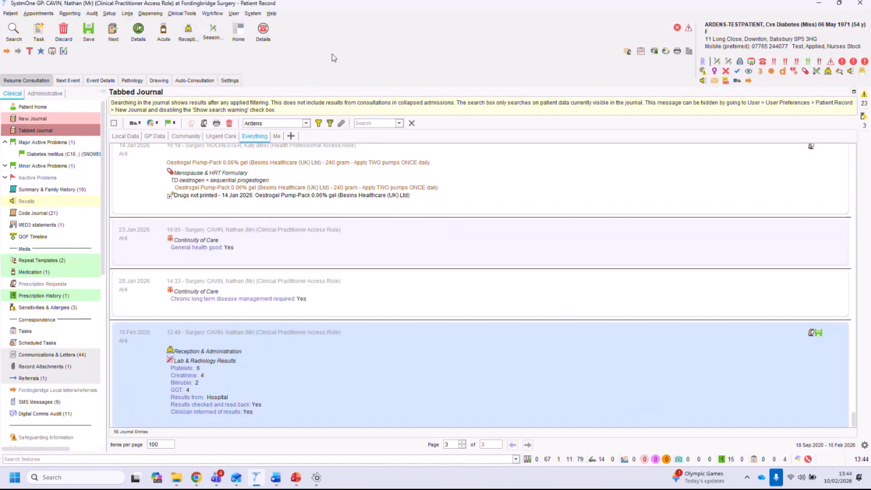
{"action": "key", "text": "F12"}
{"action": "double_click", "coordinate": [467, 163]}
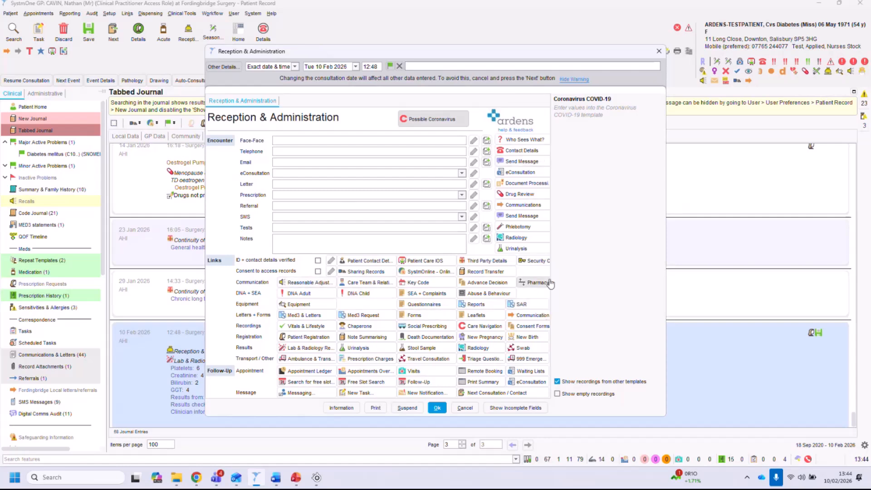
{"action": "left_click", "coordinate": [463, 408]}
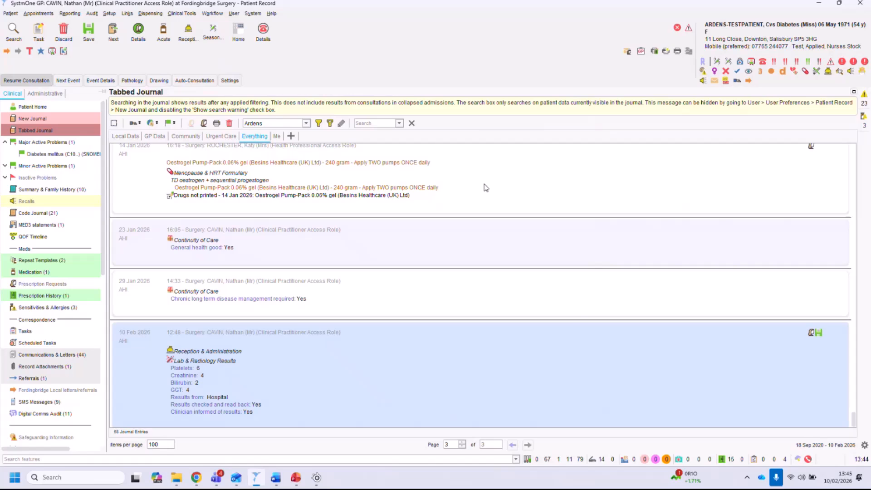
{"action": "key", "text": "F12"}
{"action": "left_click", "coordinate": [482, 119]}
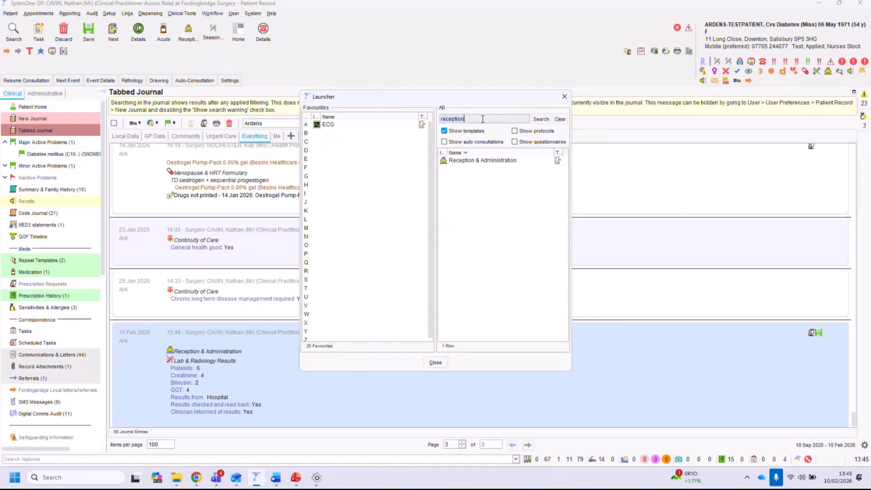
{"action": "left_click", "coordinate": [436, 362]}
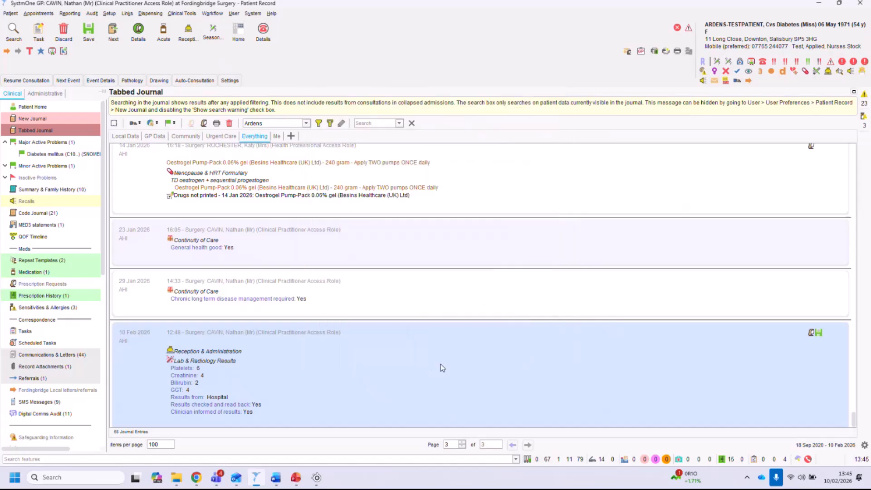
Open the Asthma Adult >16y review template and launch its Local Contracts template.
{"action": "left_click", "coordinate": [736, 72]}
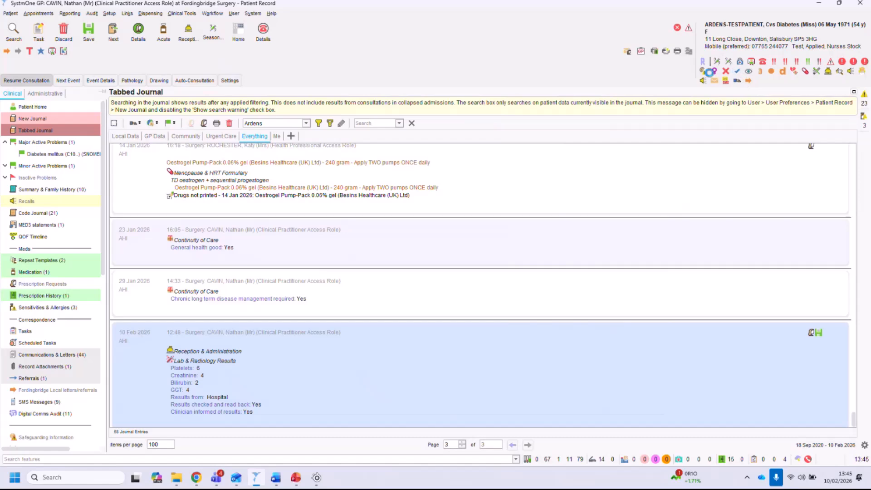
{"action": "left_click", "coordinate": [278, 104]}
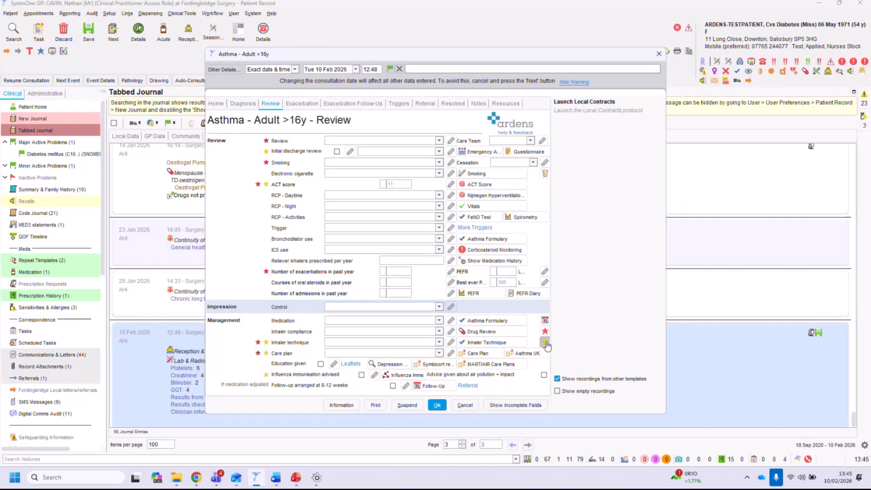
{"action": "left_click", "coordinate": [546, 343]}
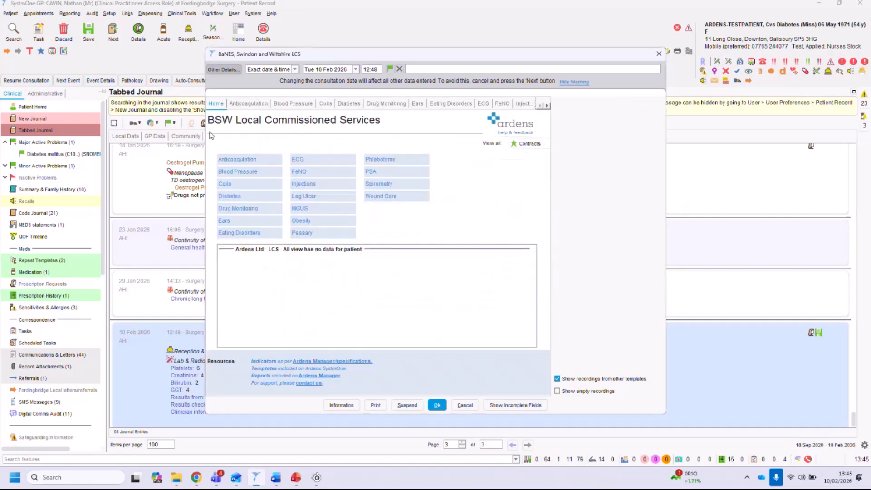
In the BSW Local Commissioned Services ECG section, select 12 lead ECG and procedure generated from secondary care, then cancel both templates.
{"action": "left_click_drag", "start_coordinate": [209, 125], "coordinate": [275, 125]}
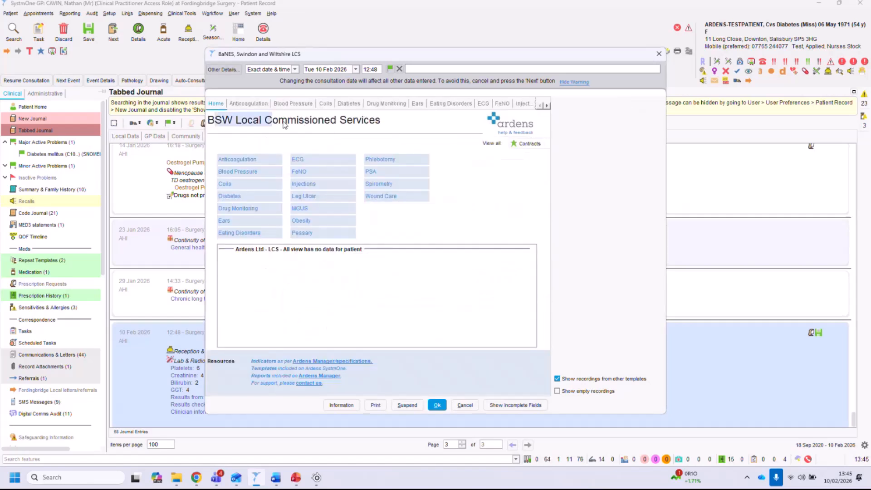
{"action": "left_click_drag", "start_coordinate": [246, 124], "coordinate": [388, 125]}
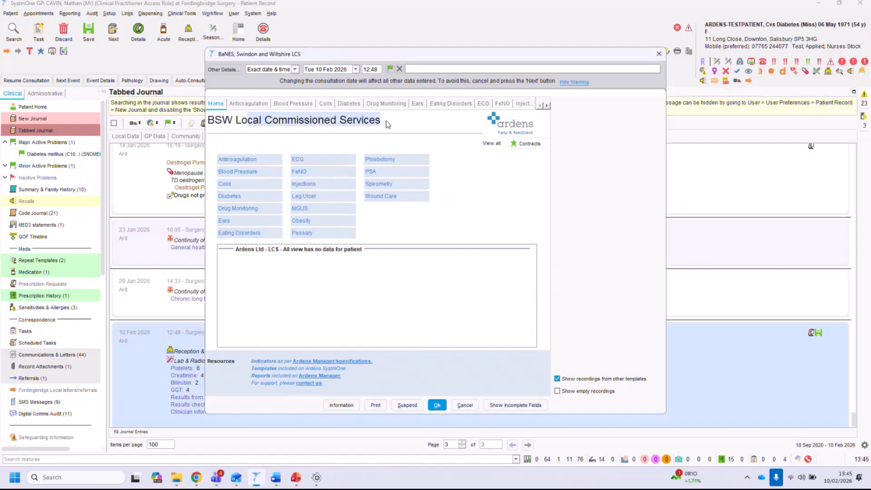
{"action": "left_click", "coordinate": [349, 131]}
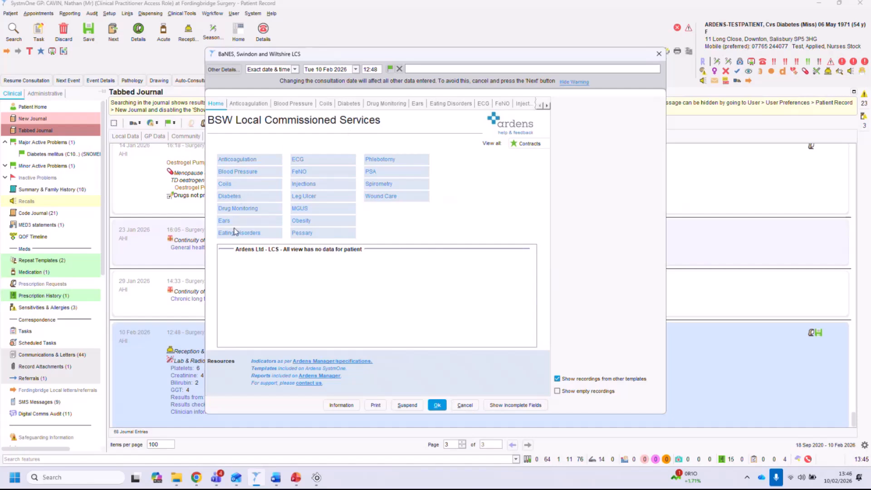
{"action": "left_click", "coordinate": [297, 162]}
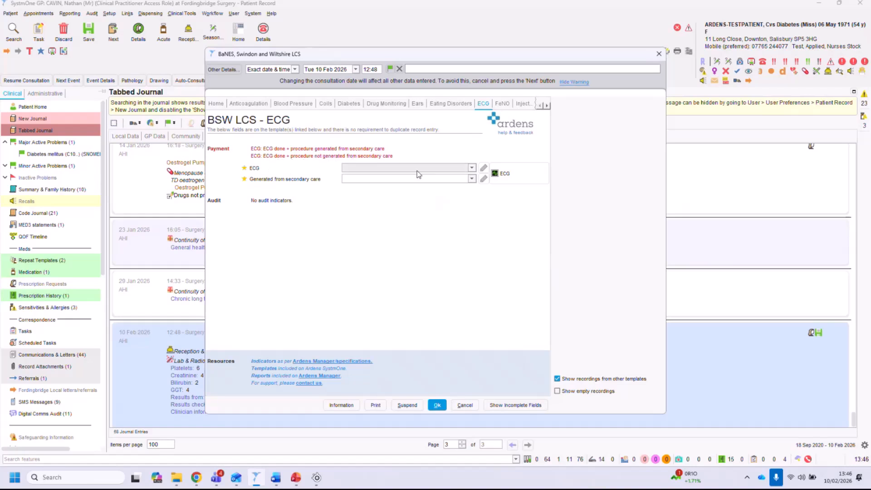
{"action": "left_click", "coordinate": [435, 173]}
{"action": "left_click", "coordinate": [399, 186]}
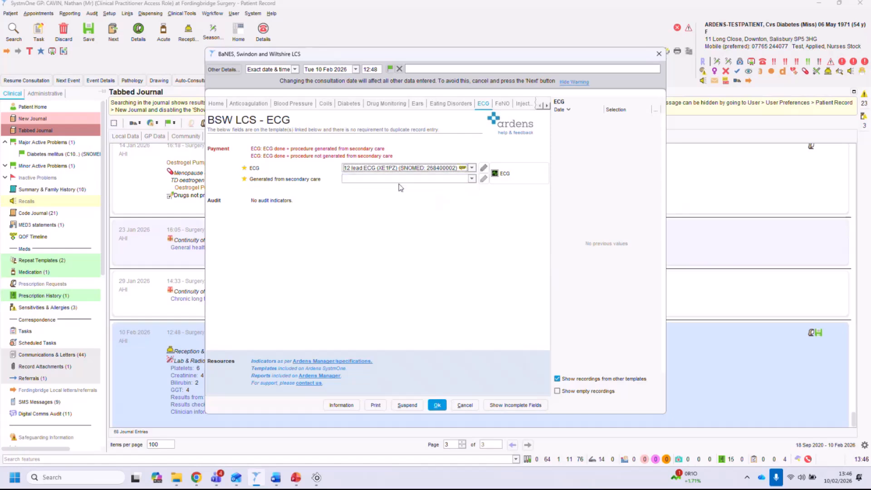
{"action": "left_click", "coordinate": [395, 179]}
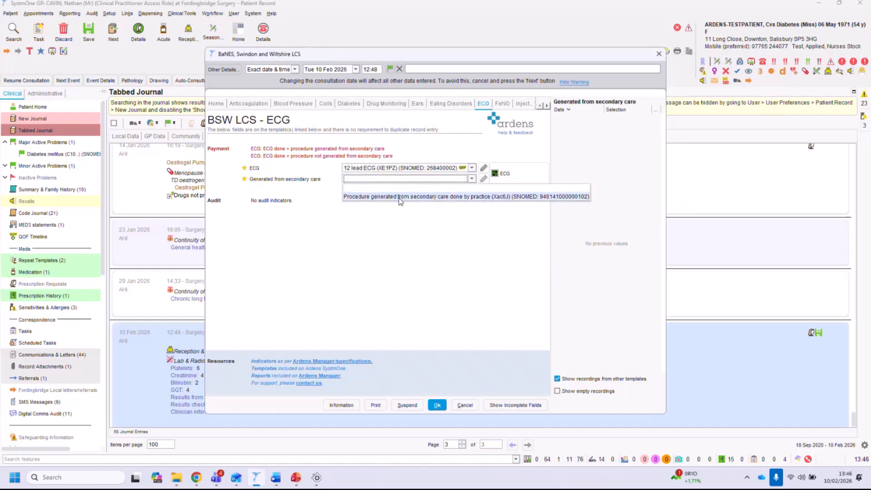
{"action": "left_click", "coordinate": [399, 197]}
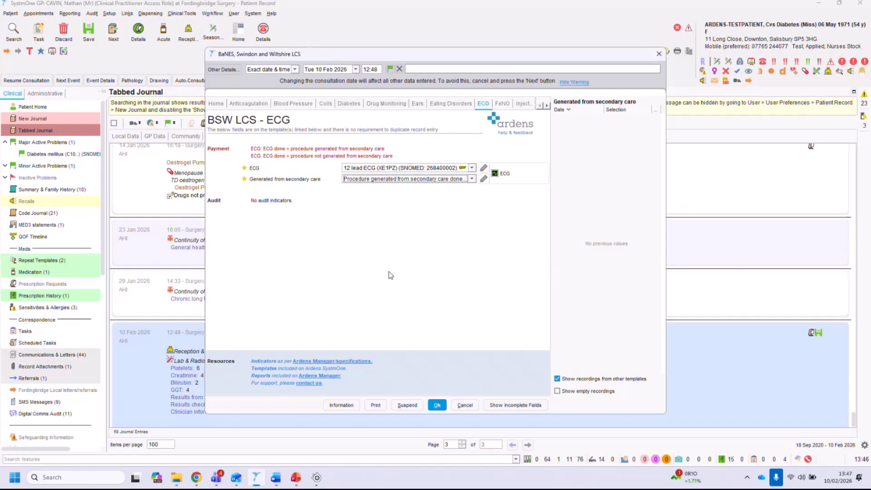
{"action": "left_click", "coordinate": [465, 405]}
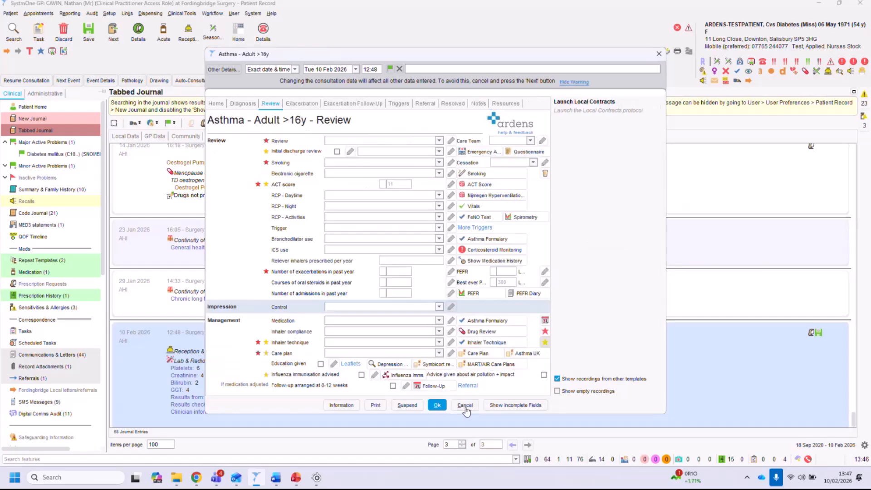
{"action": "left_click", "coordinate": [465, 404]}
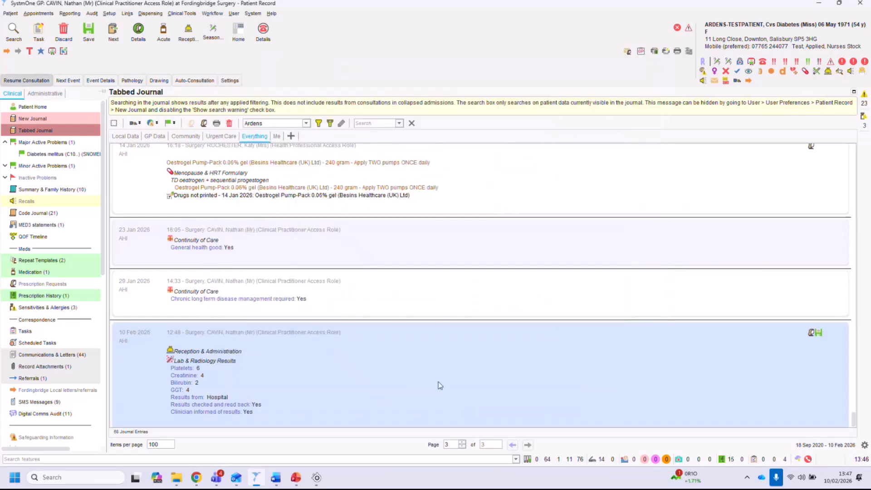
Search the template launcher for bsw, then clear the search and close the launcher.
{"action": "key", "text": "F12"}
{"action": "left_click", "coordinate": [484, 119]}
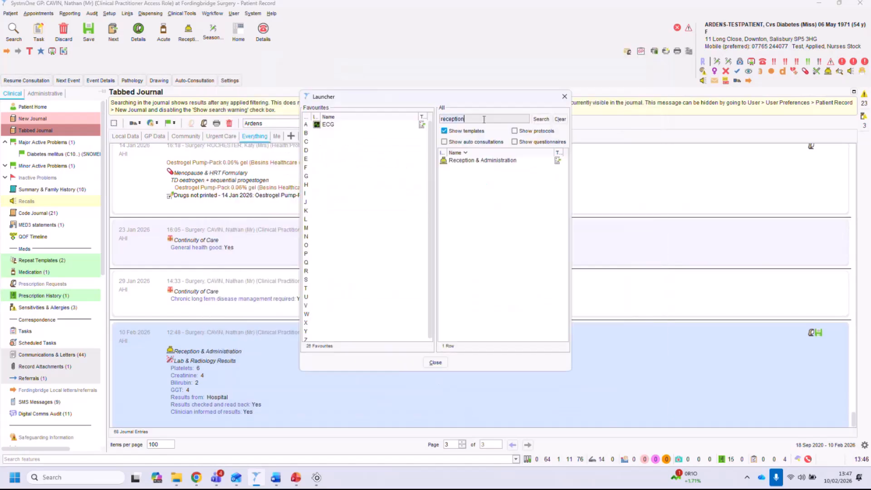
{"action": "key", "text": "ctrl+a"}
{"action": "type", "text": "bsw"}
{"action": "key", "text": "Return"}
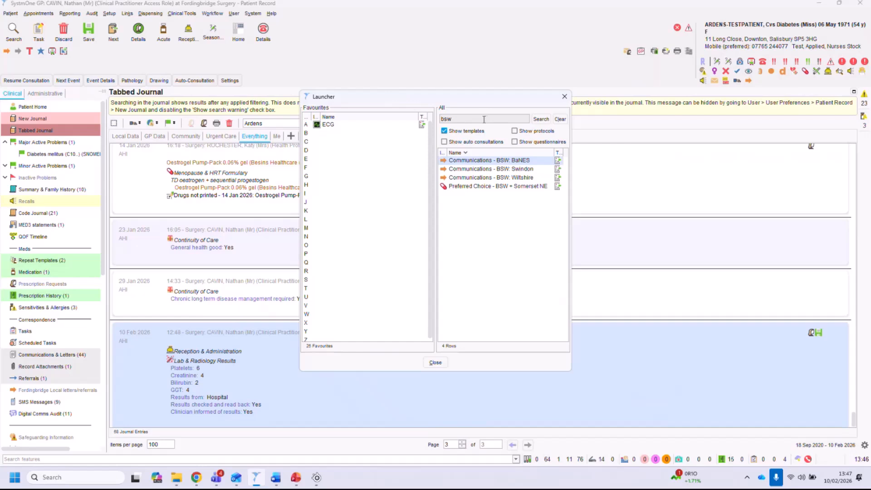
{"action": "key", "text": "BackSpace"}
{"action": "key", "text": "BackSpace"}
{"action": "key", "text": "BackSpace"}
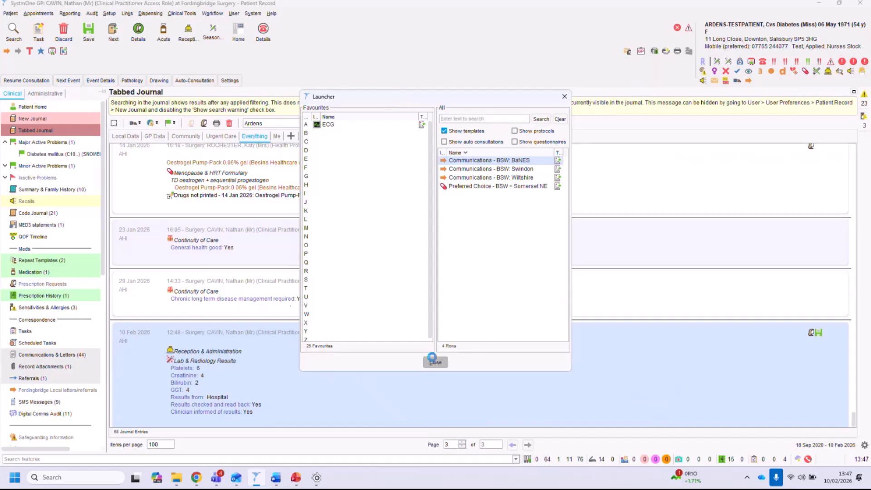
{"action": "left_click", "coordinate": [435, 362]}
Open Local Contracts from the ardens CONTRACTS auto-consultation menu.
{"action": "left_click", "coordinate": [199, 83]}
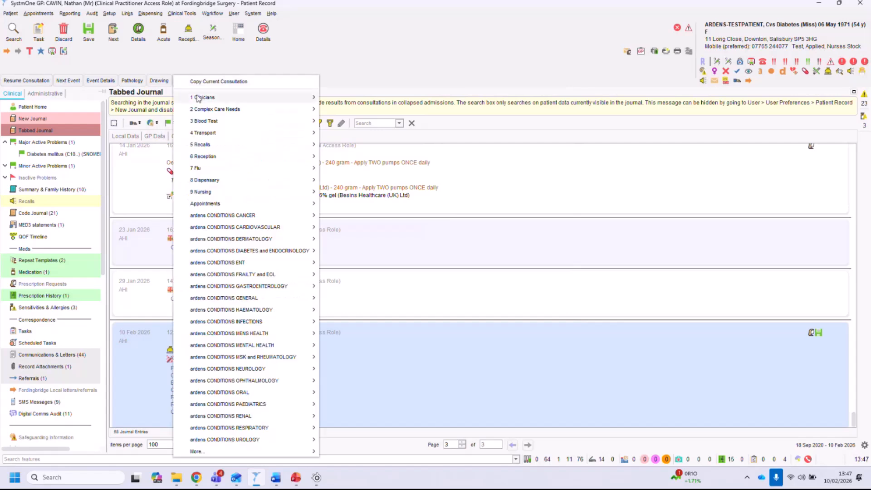
{"action": "mouse_move", "coordinate": [267, 451]}
{"action": "mouse_move", "coordinate": [411, 132]}
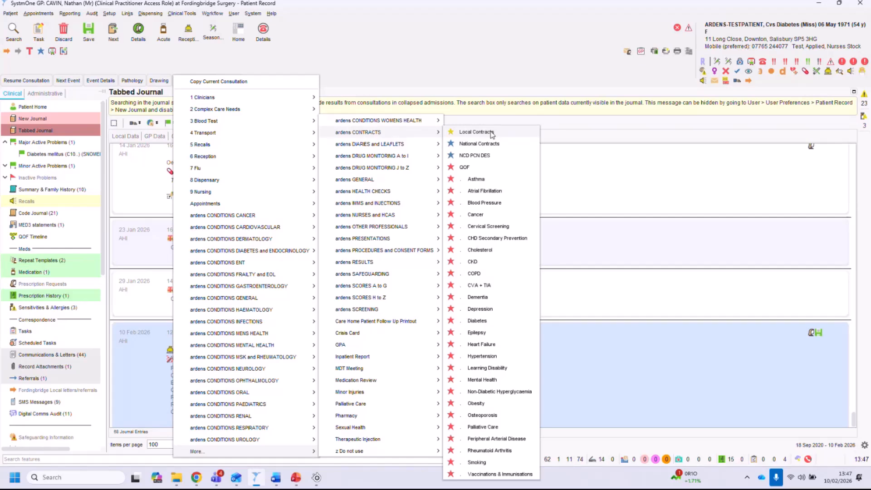
{"action": "left_click", "coordinate": [476, 132]}
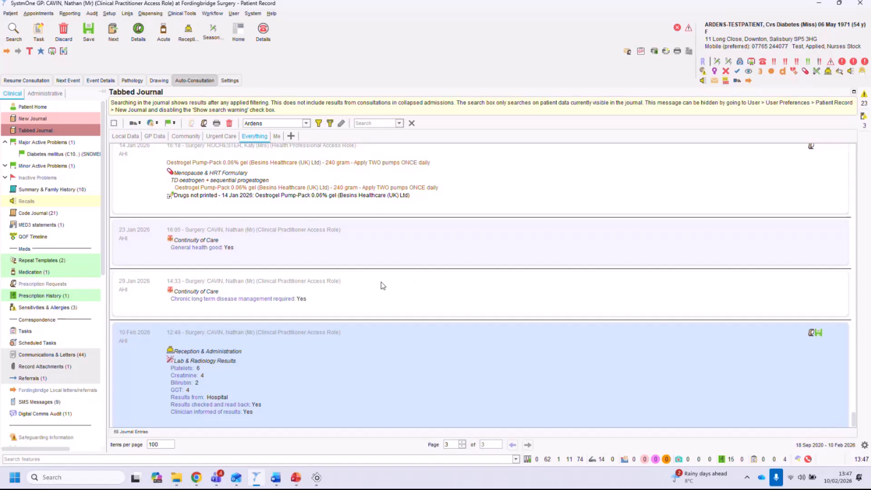
Open Clinical Reporting.
{"action": "left_click", "coordinate": [71, 15]}
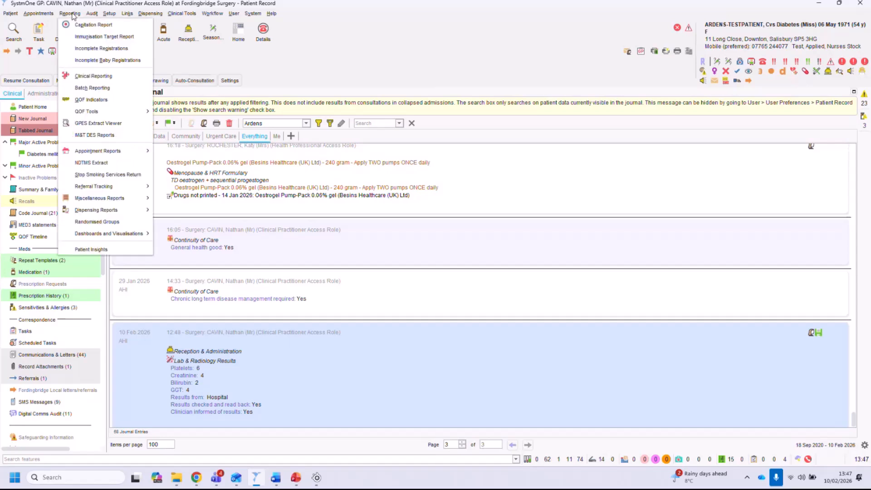
{"action": "left_click", "coordinate": [93, 76]}
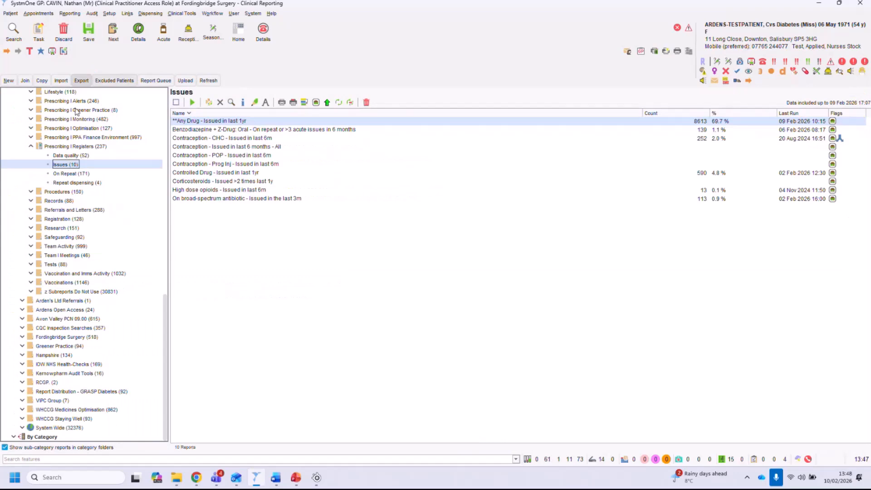
Browse the report tree, viewing My Reports, Local Reports and the Arden's Ltd report folder.
{"action": "left_click", "coordinate": [31, 147]}
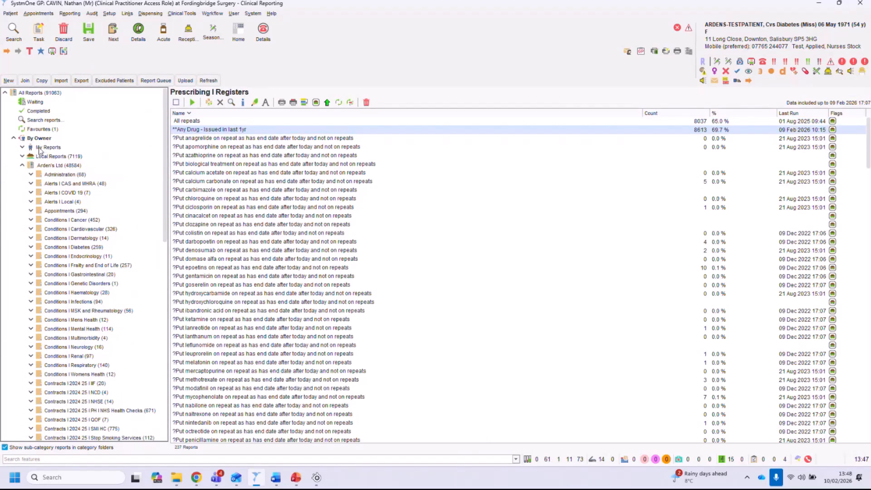
{"action": "left_click", "coordinate": [40, 148]}
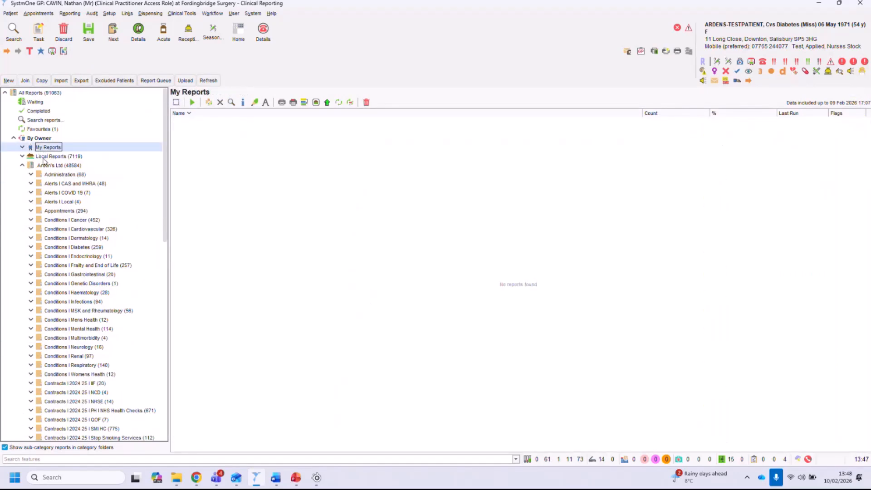
{"action": "left_click", "coordinate": [44, 157]}
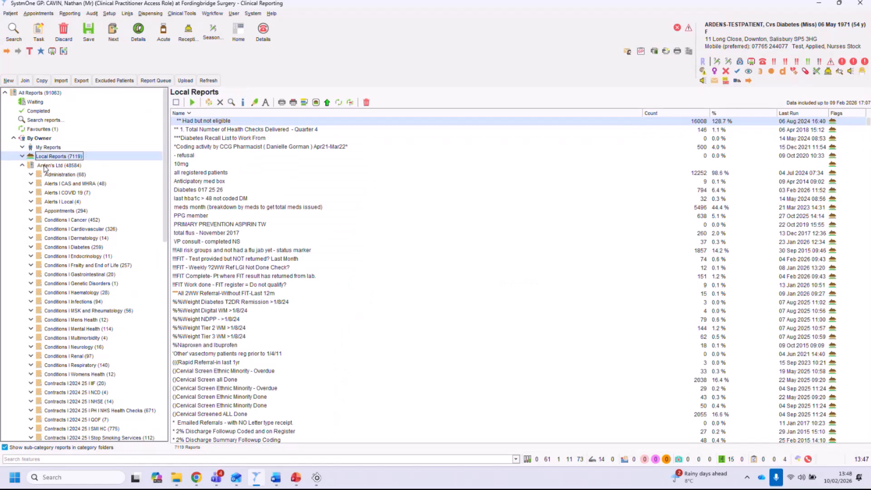
{"action": "left_click", "coordinate": [45, 166]}
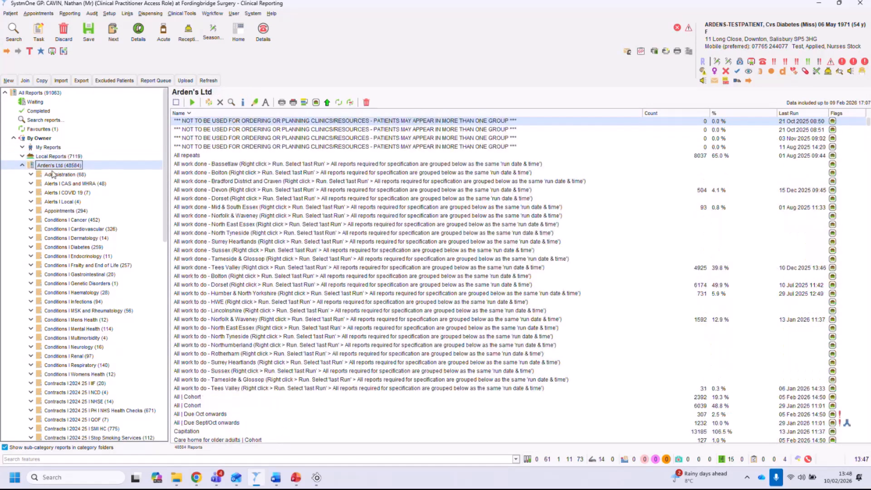
View the Conditions Cancer and Womens Health report folders, then expand Conditions Respiratory.
{"action": "scroll", "coordinate": [68, 191], "scroll_direction": "down", "scroll_amount": 2}
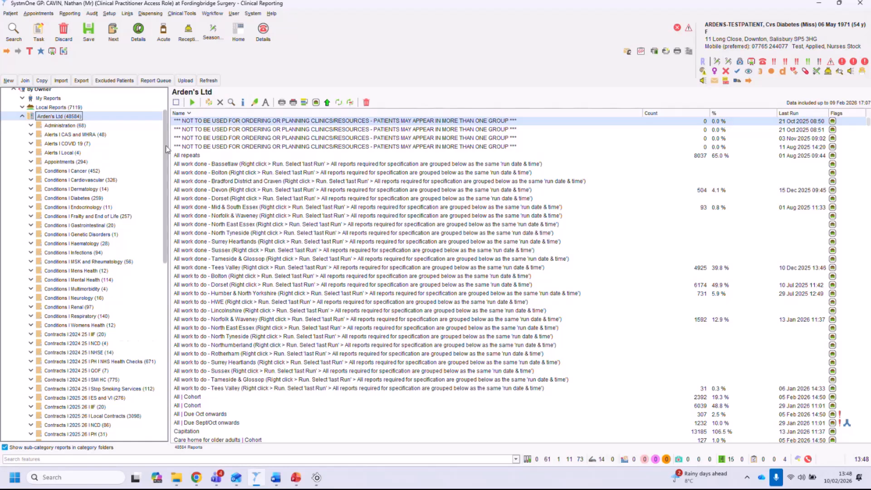
{"action": "scroll", "coordinate": [167, 150], "scroll_direction": "down", "scroll_amount": 2}
{"action": "left_click", "coordinate": [63, 154]}
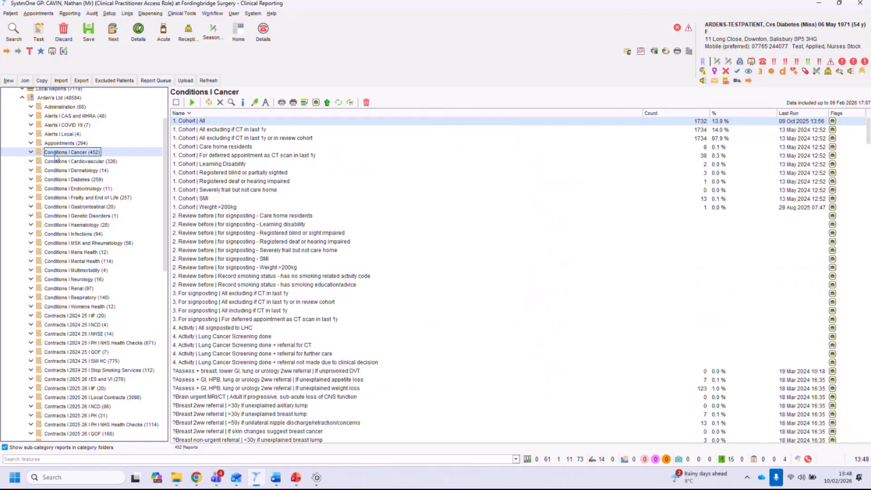
{"action": "left_click", "coordinate": [70, 307]}
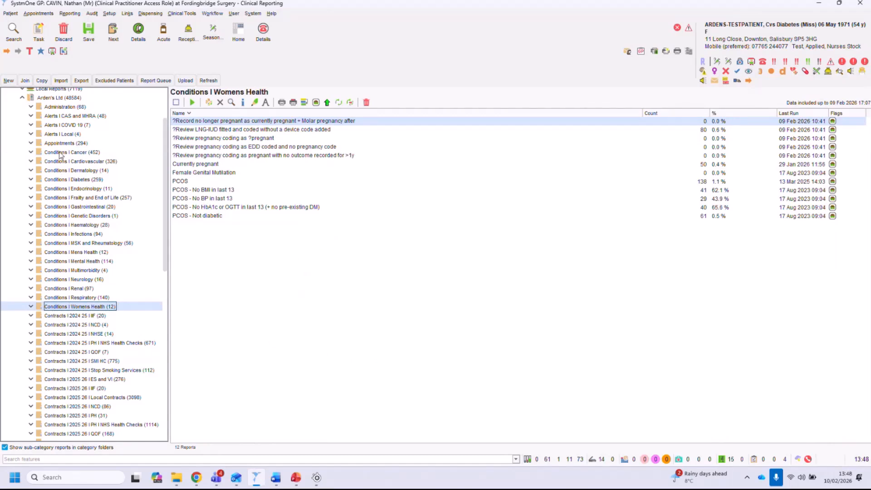
{"action": "left_click", "coordinate": [59, 297]}
{"action": "double_click", "coordinate": [90, 297]}
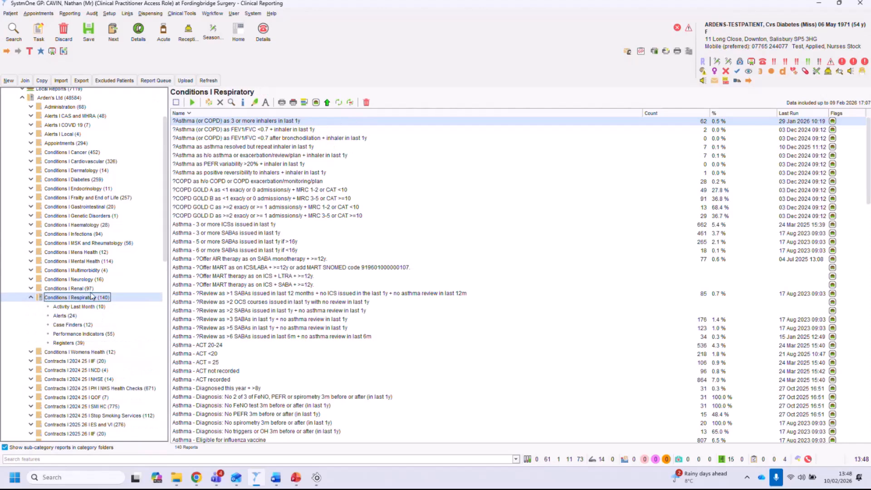
Examine the Respiratory Alerts and Case Finders reports, selecting individual reports in each list.
{"action": "scroll", "coordinate": [91, 297], "scroll_direction": "down", "scroll_amount": 2}
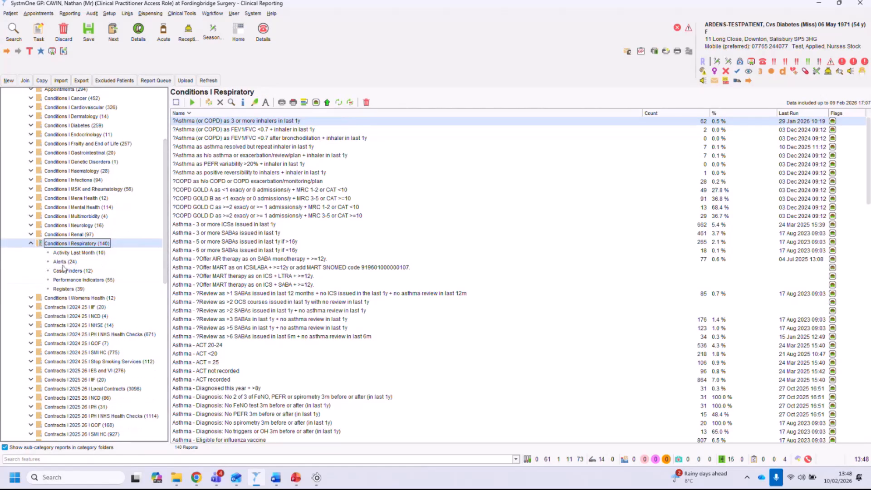
{"action": "left_click", "coordinate": [66, 263]}
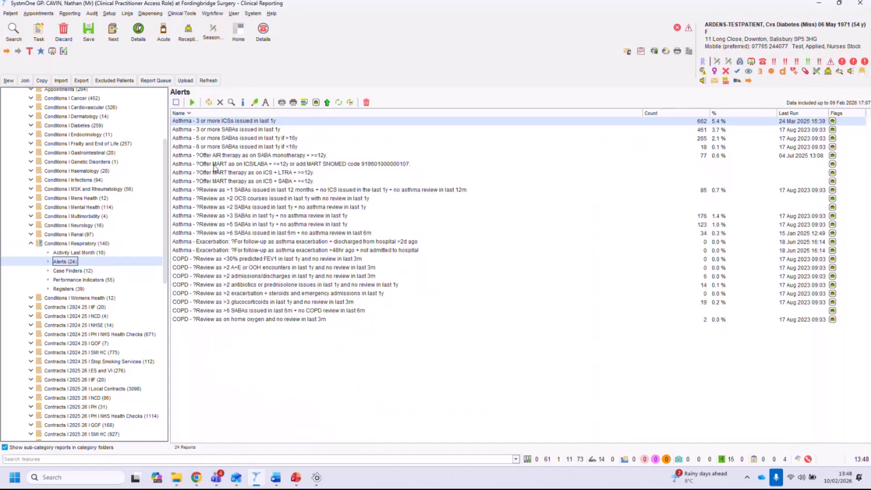
{"action": "left_click", "coordinate": [225, 233]}
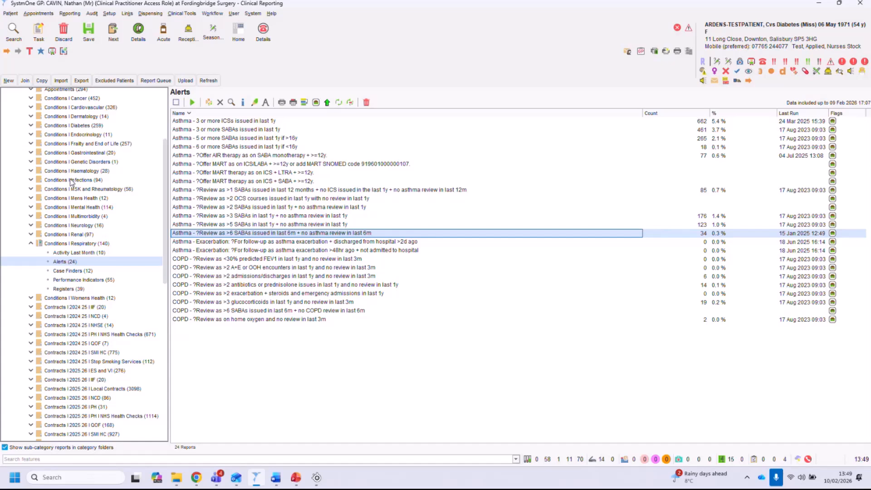
{"action": "left_click", "coordinate": [77, 272]}
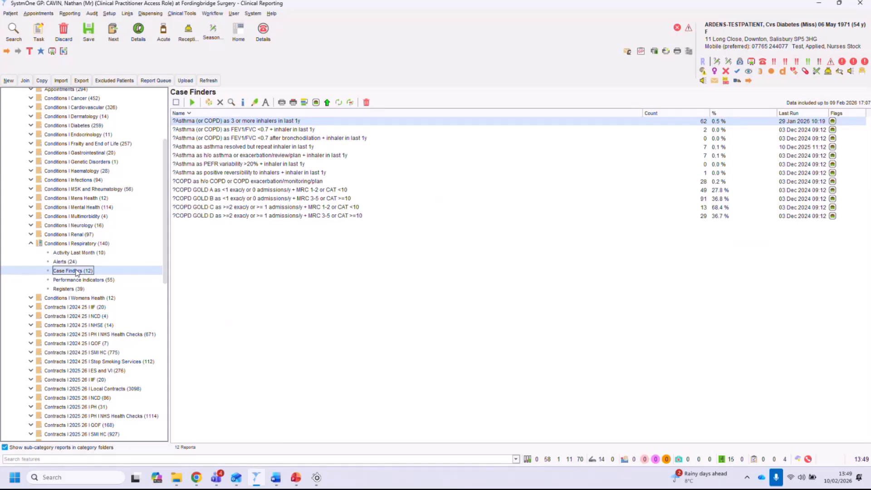
{"action": "left_click", "coordinate": [219, 122]}
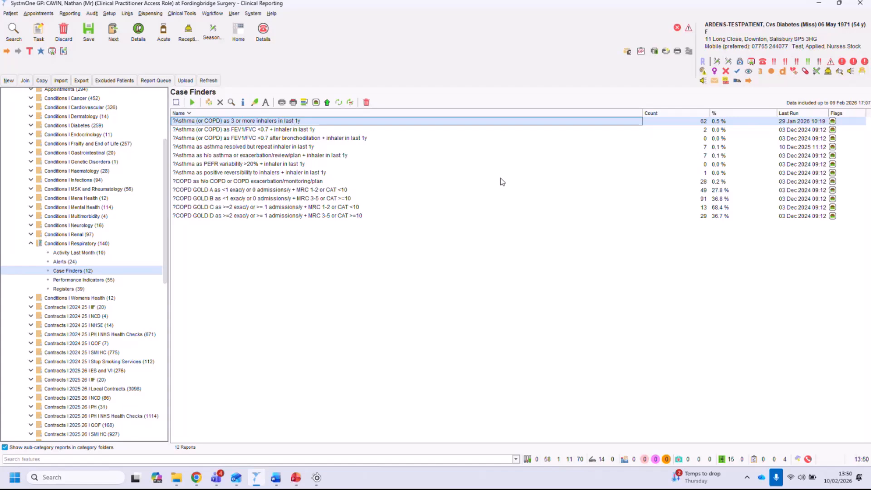
Open the Respiratory Performance Indicators folder and review the Asthma review reports by selecting them.
{"action": "left_click", "coordinate": [99, 280]}
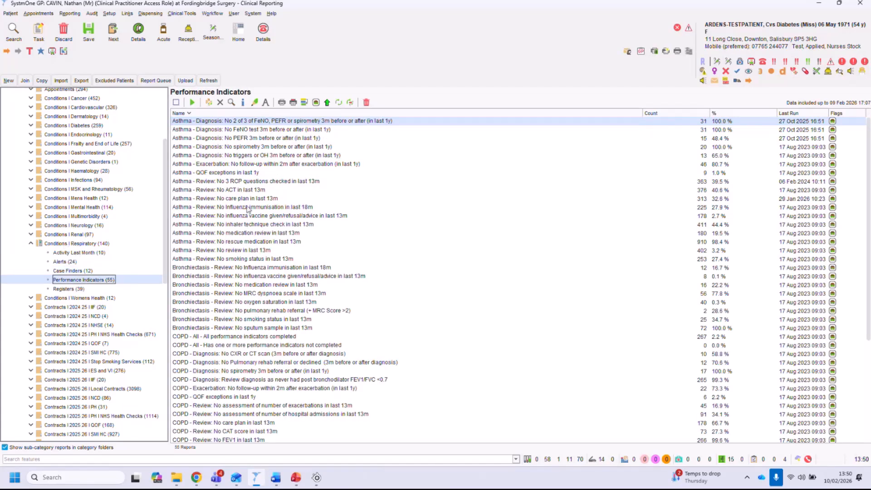
{"action": "left_click", "coordinate": [233, 182]}
{"action": "left_click_drag", "start_coordinate": [233, 195], "coordinate": [237, 260]}
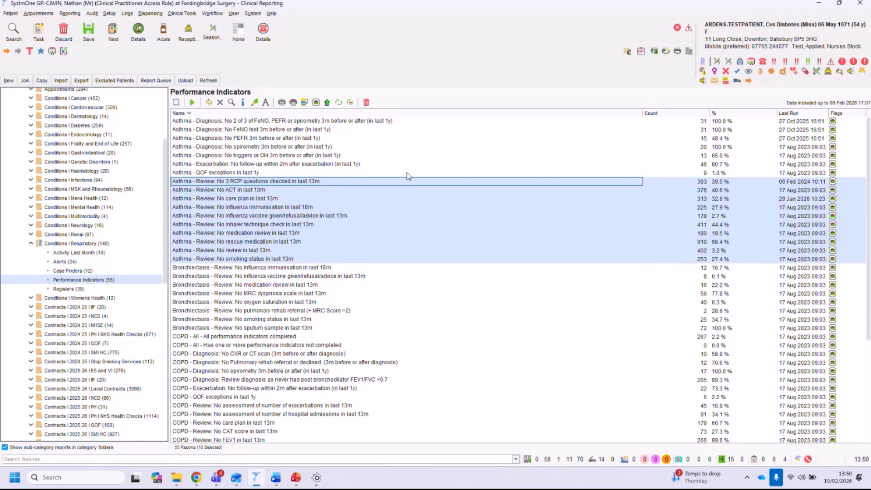
{"action": "left_click", "coordinate": [260, 198]}
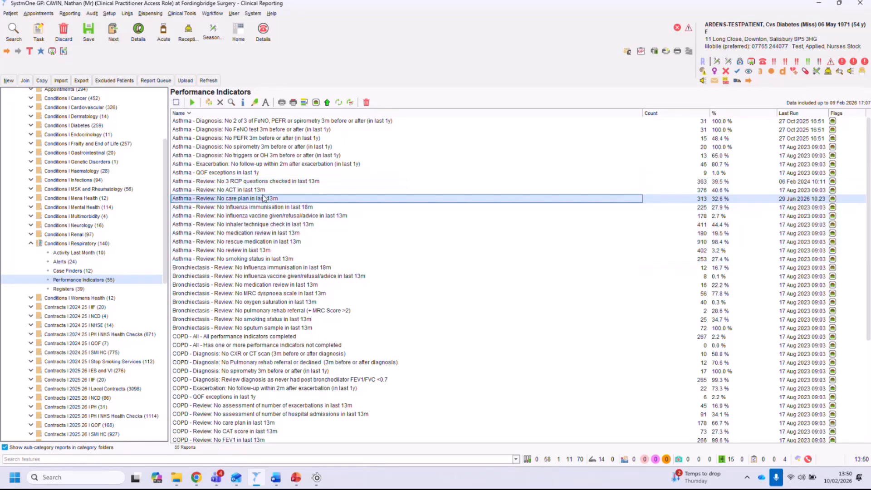
{"action": "left_click", "coordinate": [257, 191]}
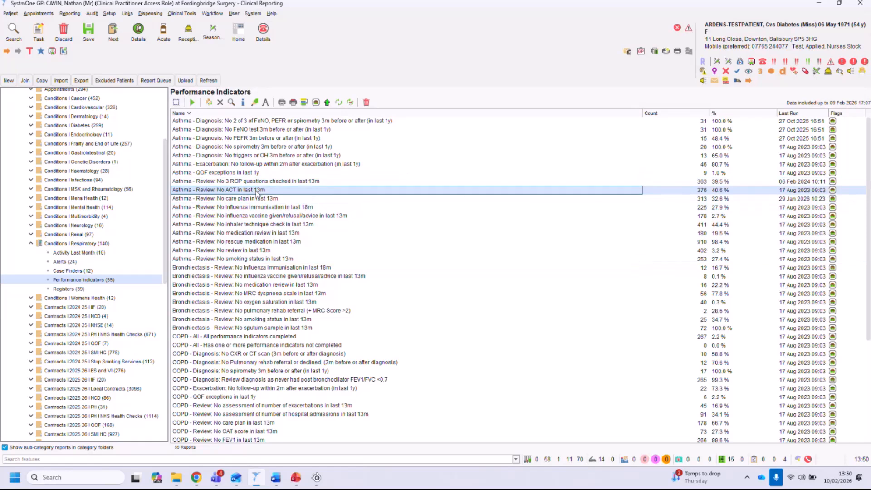
{"action": "left_click", "coordinate": [247, 224]}
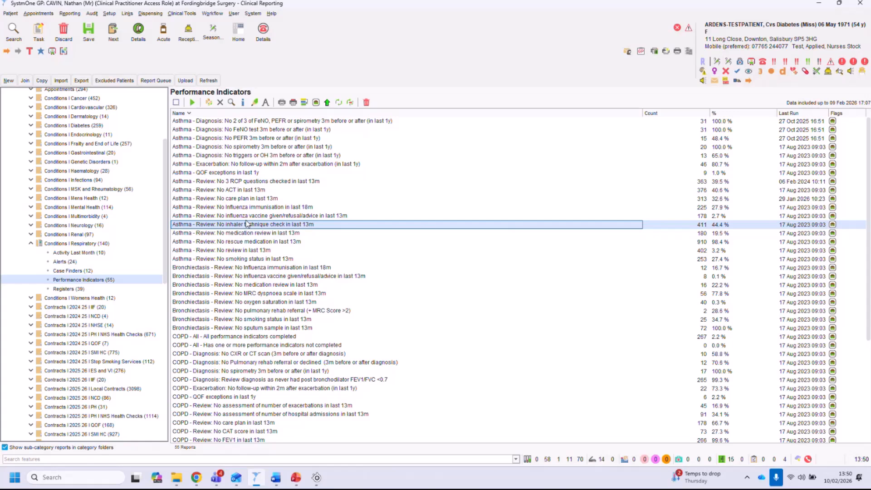
{"action": "left_click", "coordinate": [249, 190]}
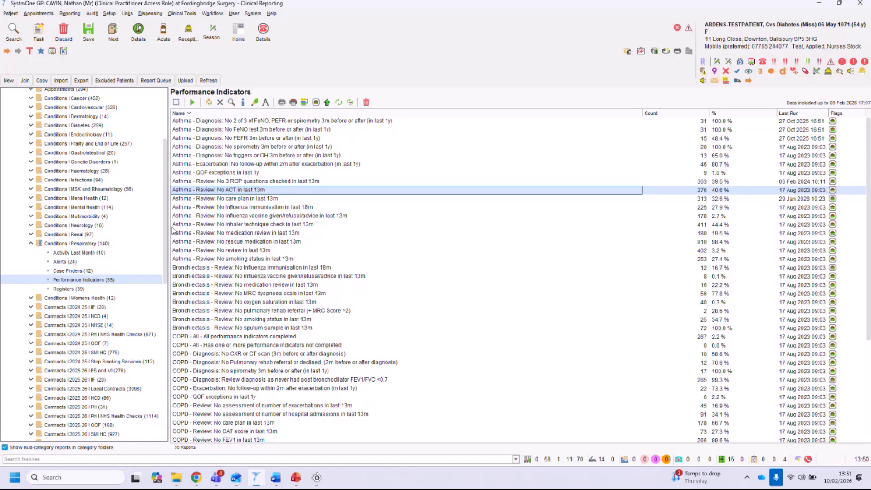
Collapse Conditions Respiratory and open and expand the Contracts 2025 26 ES and VI folder.
{"action": "scroll", "coordinate": [168, 235], "scroll_direction": "down", "scroll_amount": 1}
{"action": "scroll", "coordinate": [168, 235], "scroll_direction": "down", "scroll_amount": 2}
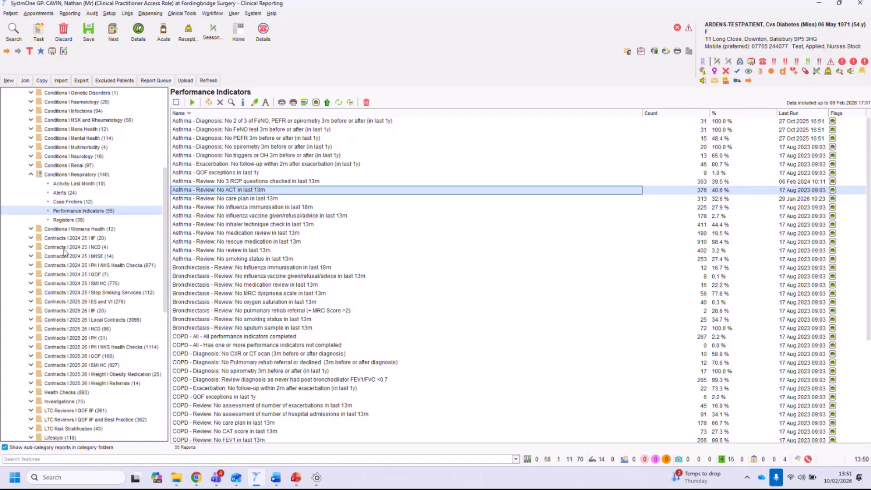
{"action": "left_click", "coordinate": [31, 174]}
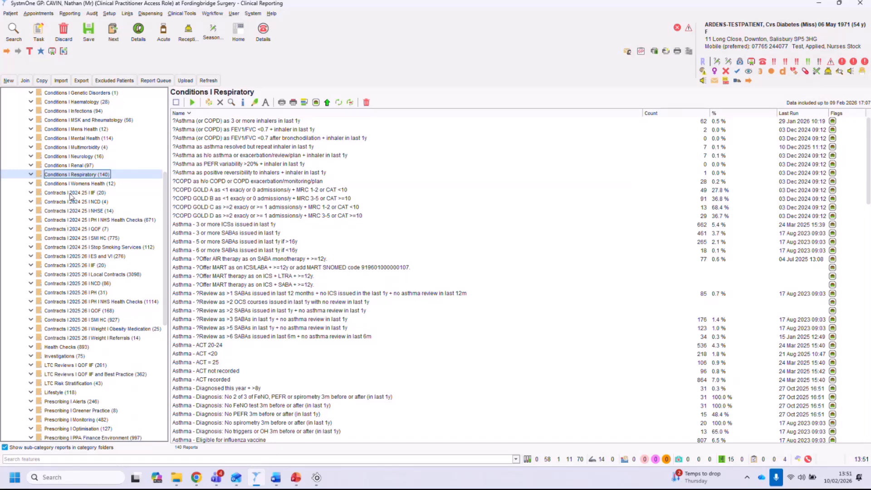
{"action": "left_click", "coordinate": [75, 258]}
{"action": "left_click_drag", "start_coordinate": [164, 240], "coordinate": [166, 264]}
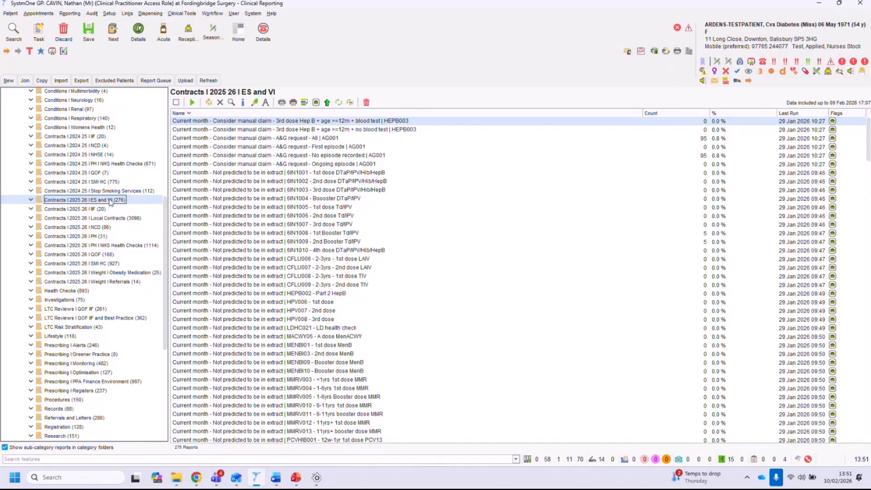
{"action": "left_click", "coordinate": [31, 200]}
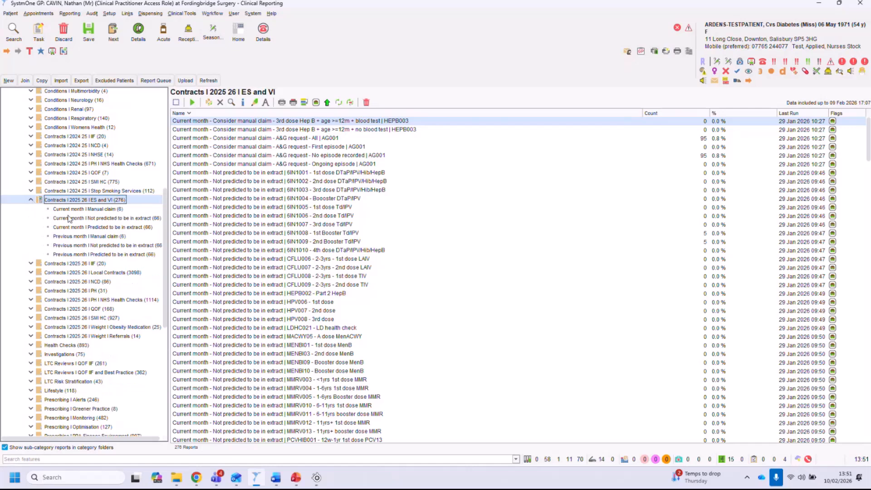
Examine the Current month Not predicted to be in extract reports, selecting several vaccination reports.
{"action": "scroll", "coordinate": [161, 210], "scroll_direction": "down", "scroll_amount": 2}
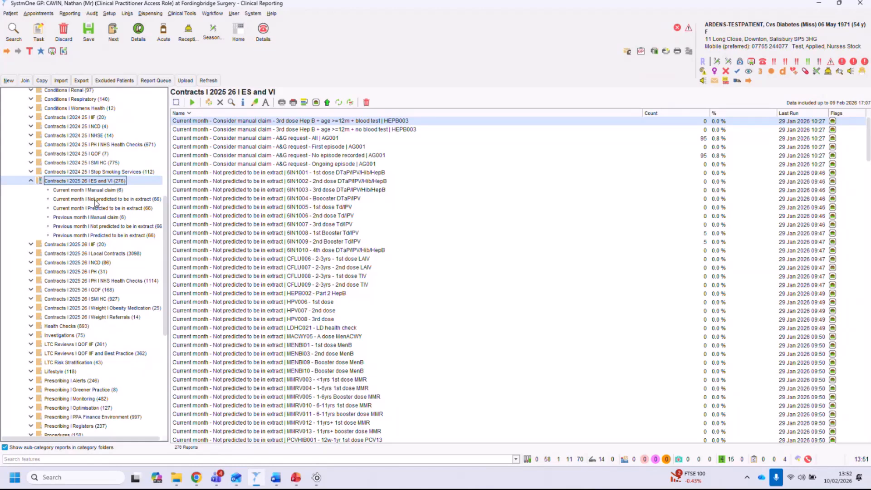
{"action": "left_click", "coordinate": [94, 200]}
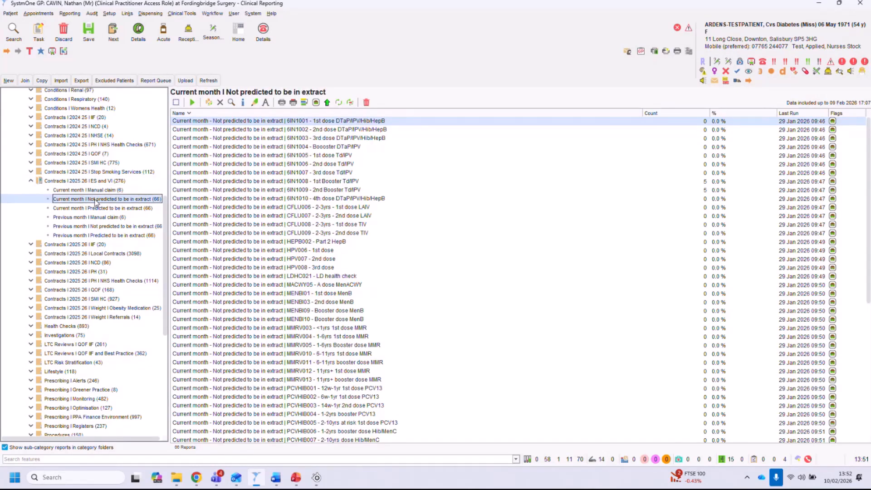
{"action": "left_click_drag", "start_coordinate": [286, 121], "coordinate": [286, 138]}
{"action": "left_click", "coordinate": [317, 130]}
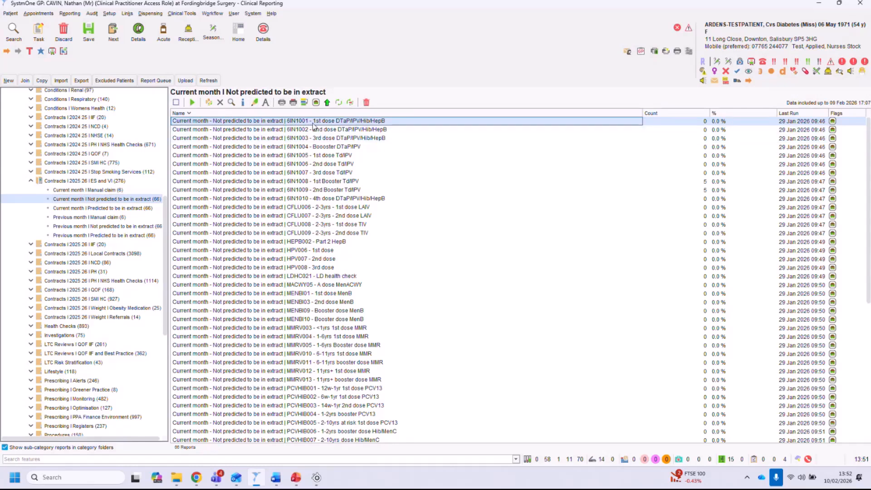
{"action": "left_click", "coordinate": [320, 139]}
{"action": "left_click", "coordinate": [322, 148]}
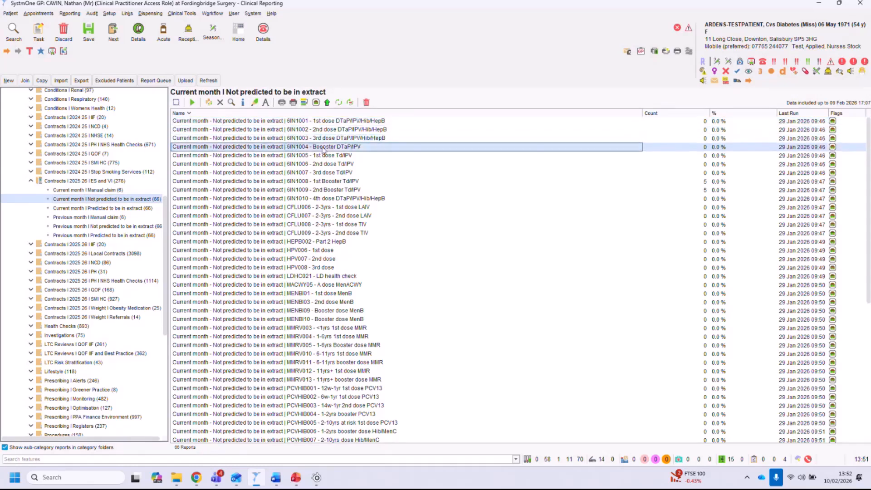
{"action": "left_click", "coordinate": [313, 156]}
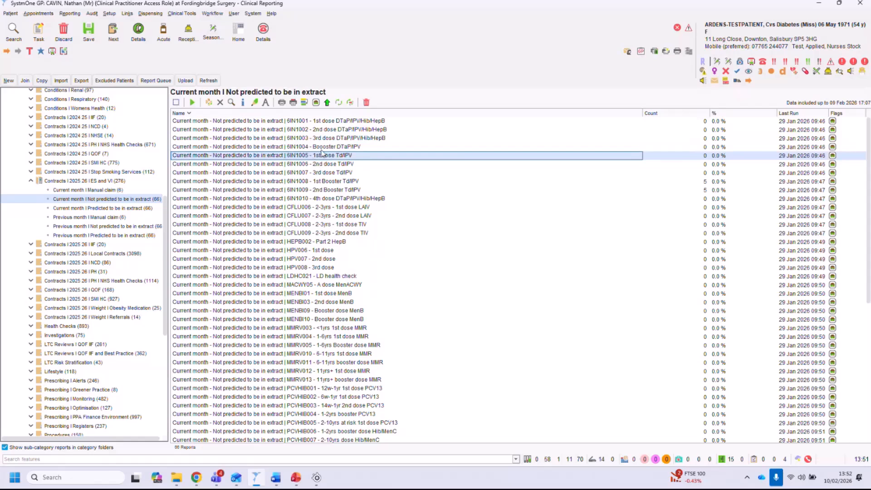
{"action": "left_click", "coordinate": [325, 121]}
{"action": "left_click_drag", "start_coordinate": [325, 132], "coordinate": [320, 285]}
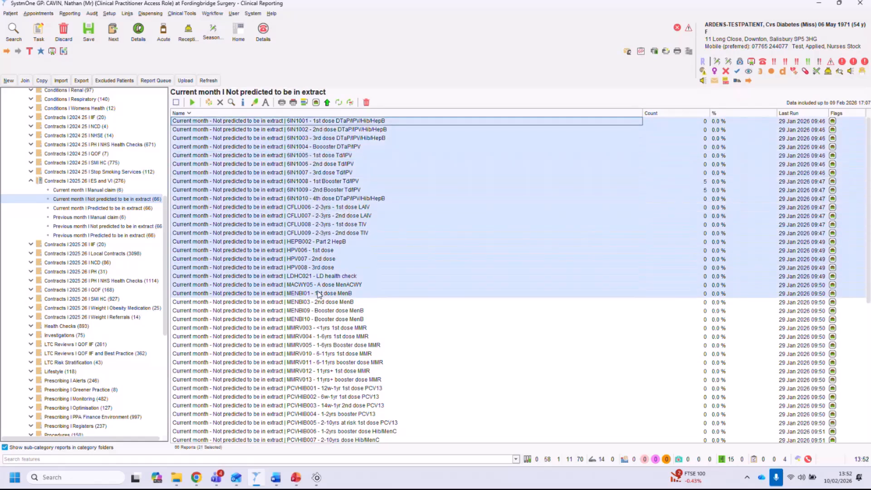
{"action": "left_click", "coordinate": [316, 131]}
{"action": "left_click", "coordinate": [304, 139]}
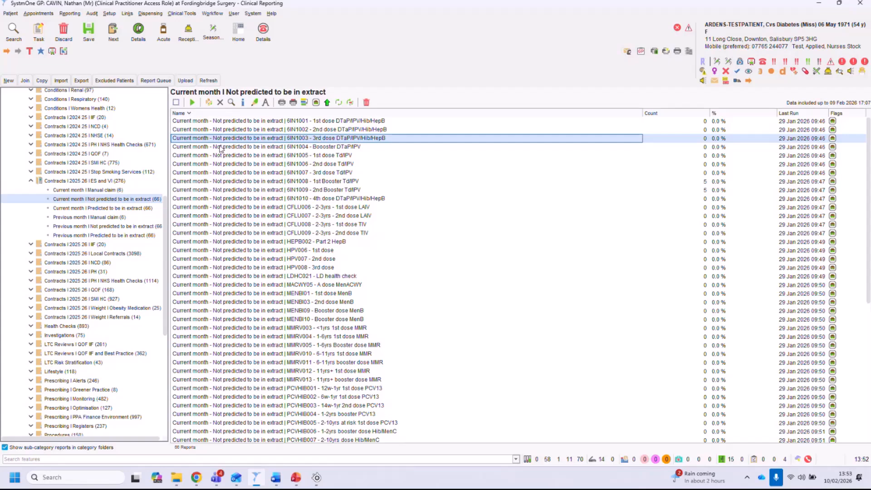
Compare the Current month and Previous month predicted, not predicted and Manual claim report folders.
{"action": "left_click", "coordinate": [128, 209]}
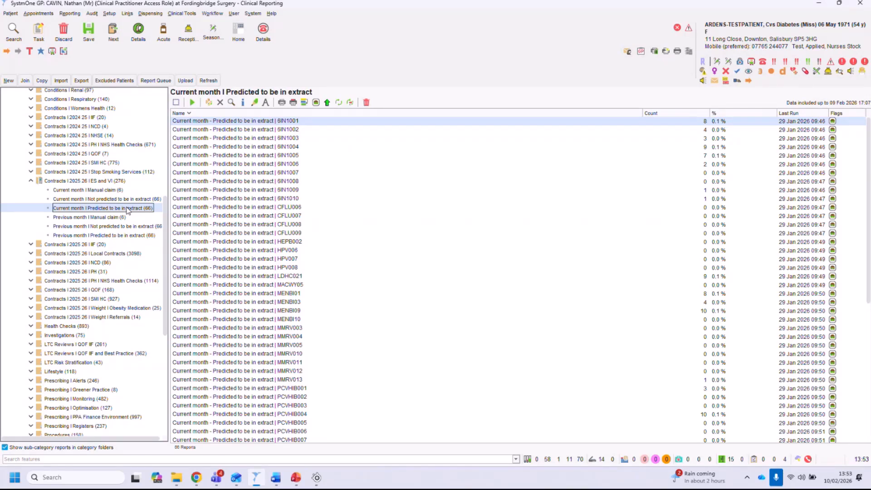
{"action": "left_click", "coordinate": [122, 200]}
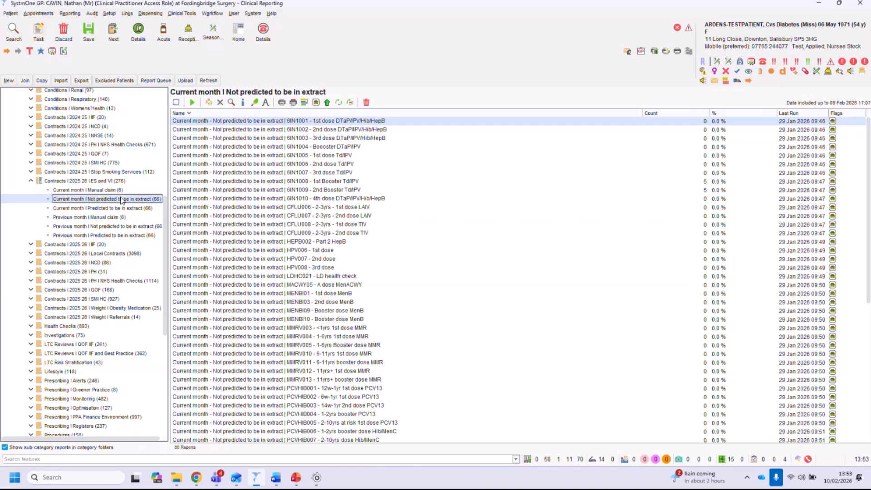
{"action": "left_click", "coordinate": [128, 209]}
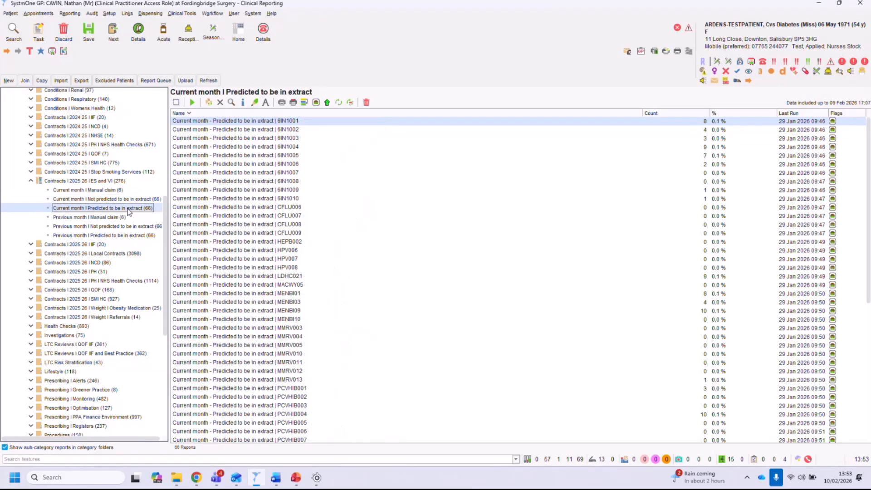
{"action": "left_click", "coordinate": [76, 218]}
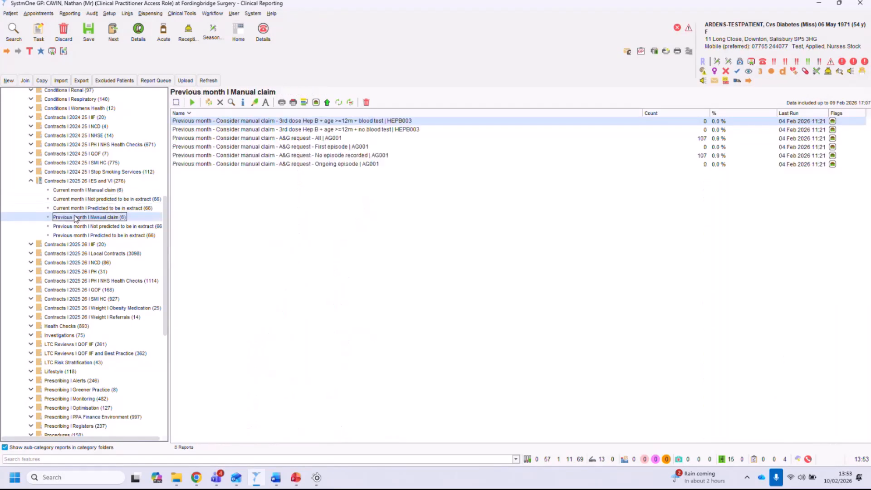
{"action": "left_click", "coordinate": [116, 226]}
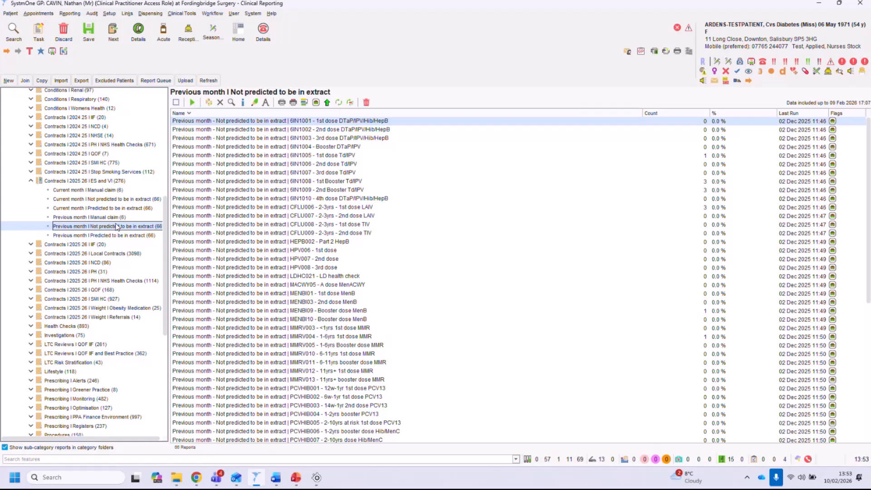
Collapse the Contracts 2025 26 ES and VI folder and open the LTC Reviews QOF IIF and the QOF IIF and Best Practice folders.
{"action": "left_click", "coordinate": [31, 181]}
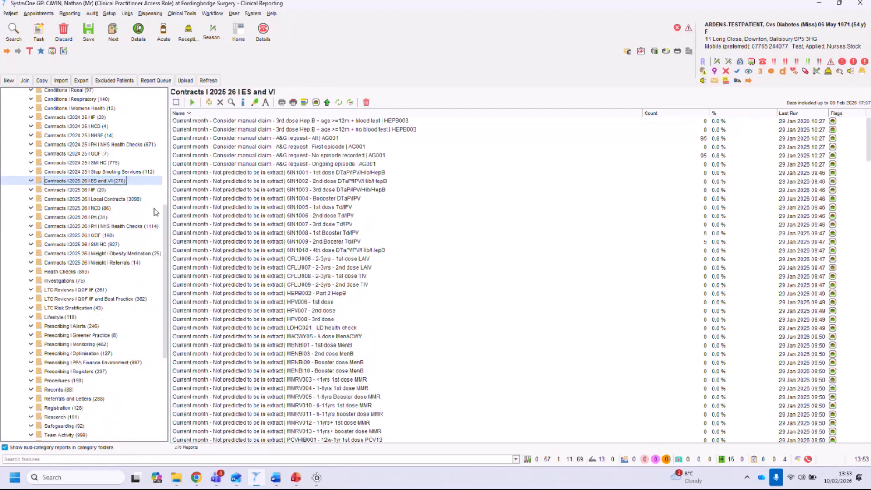
{"action": "scroll", "coordinate": [165, 214], "scroll_direction": "down", "scroll_amount": 2}
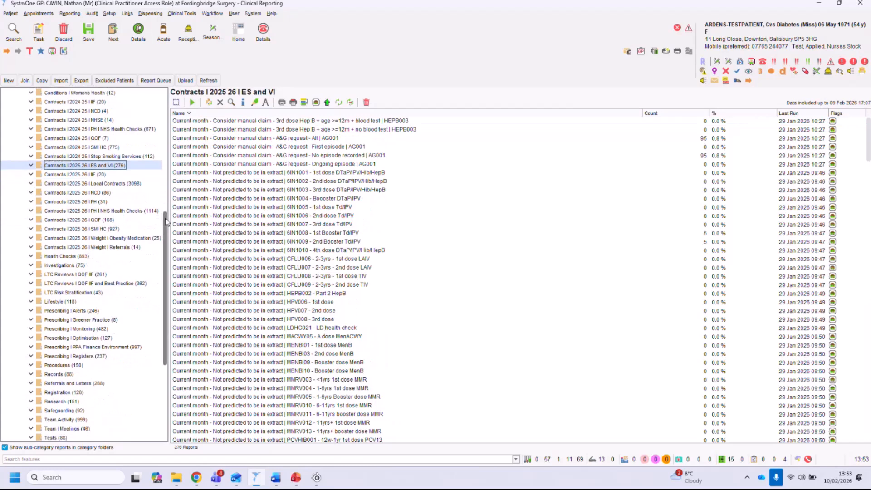
{"action": "left_click", "coordinate": [64, 275]}
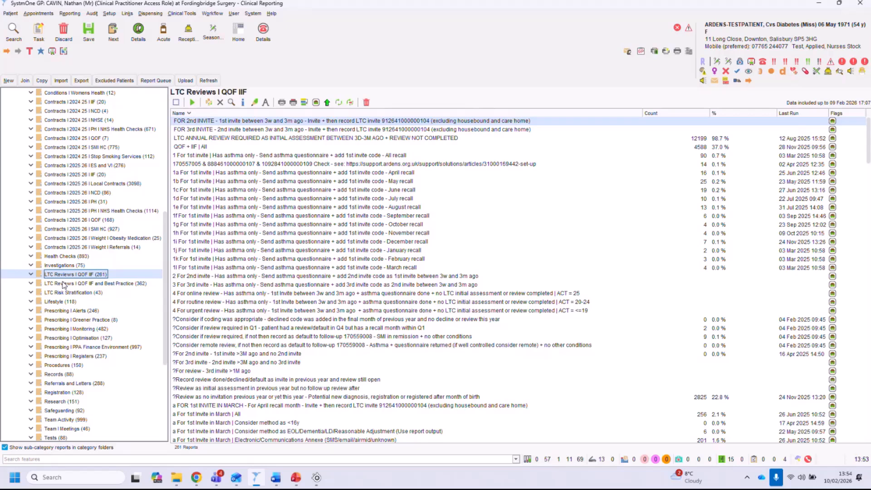
{"action": "left_click", "coordinate": [87, 284]}
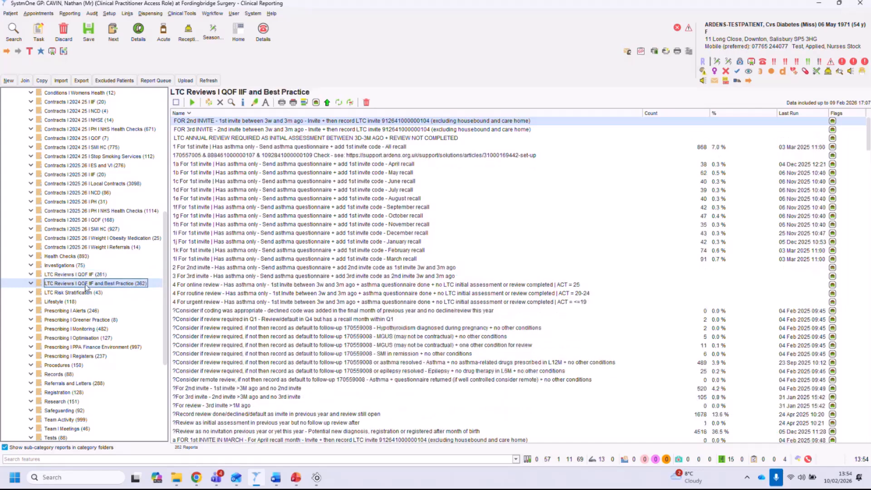
Expand LTC Reviews QOF IIF and Best Practice, open 2 Recall For invite 1st and select the March invite reports.
{"action": "left_click", "coordinate": [30, 283]}
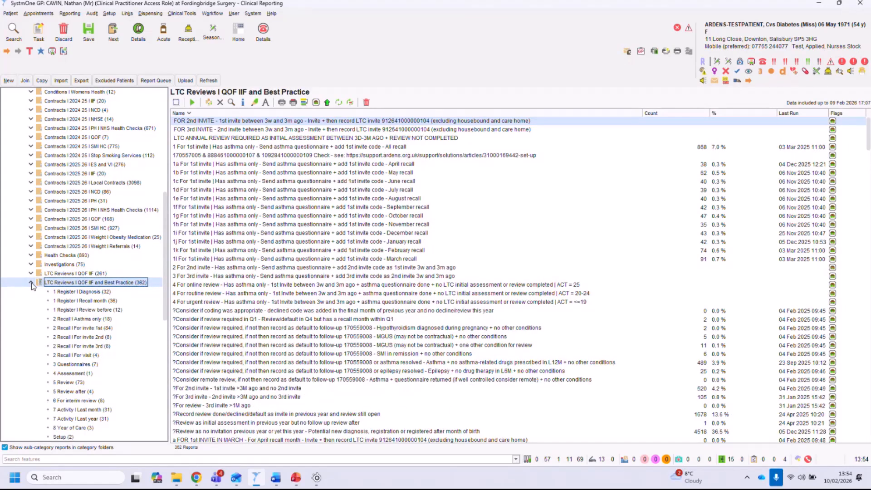
{"action": "left_click_drag", "start_coordinate": [166, 263], "coordinate": [163, 290]}
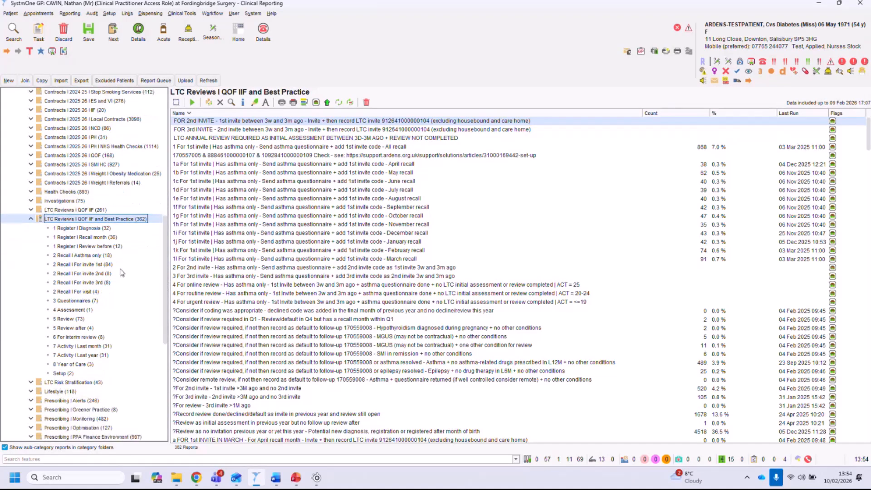
{"action": "left_click", "coordinate": [85, 265]}
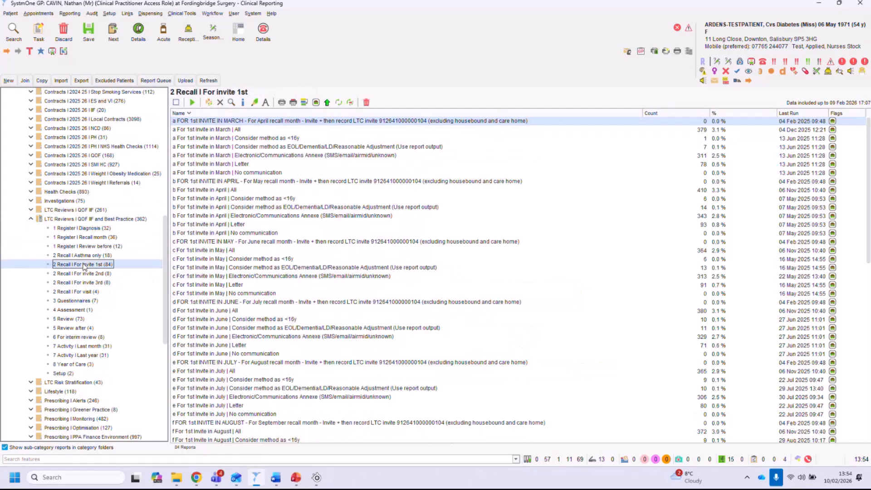
{"action": "left_click_drag", "start_coordinate": [230, 130], "coordinate": [225, 173]}
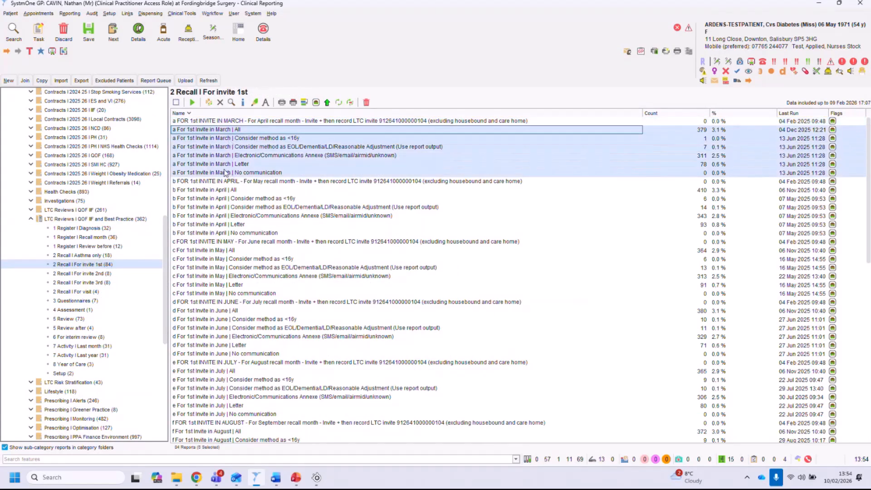
{"action": "left_click", "coordinate": [234, 131]}
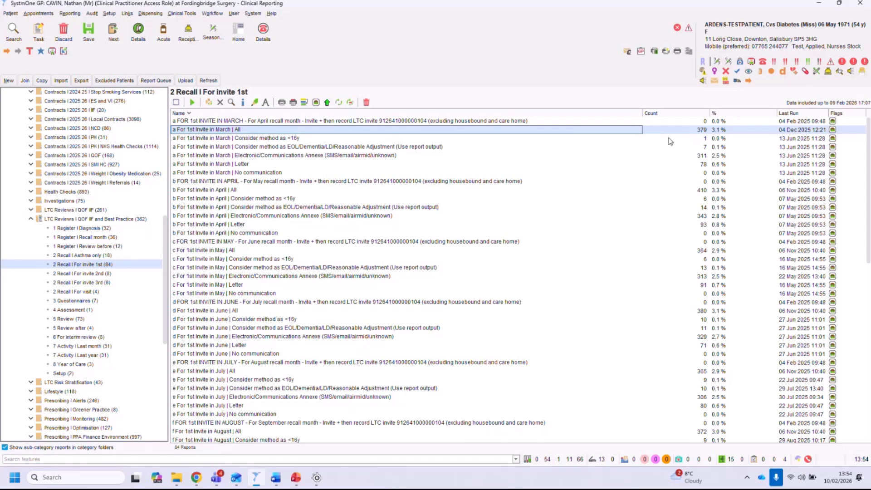
{"action": "left_click", "coordinate": [688, 132]}
{"action": "left_click", "coordinate": [274, 130]}
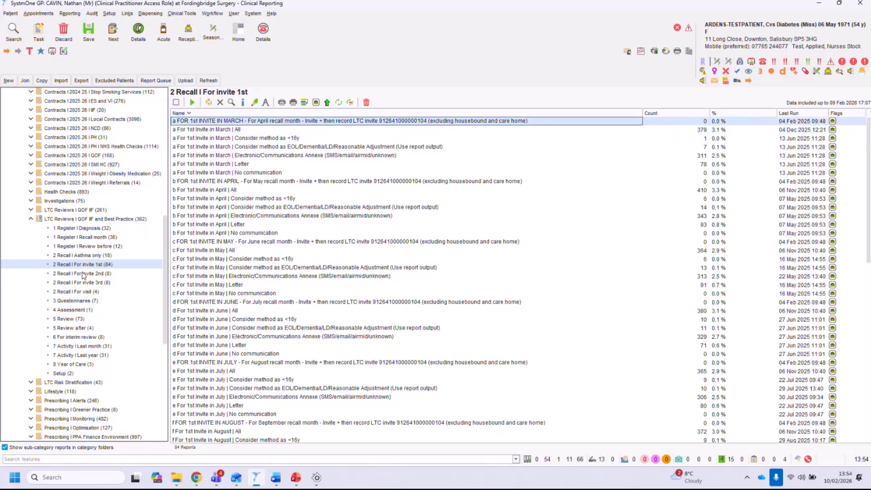
Open the 2 Recall For invite 2nd, For invite 3rd and Asthma only report folders in turn.
{"action": "left_click", "coordinate": [78, 275]}
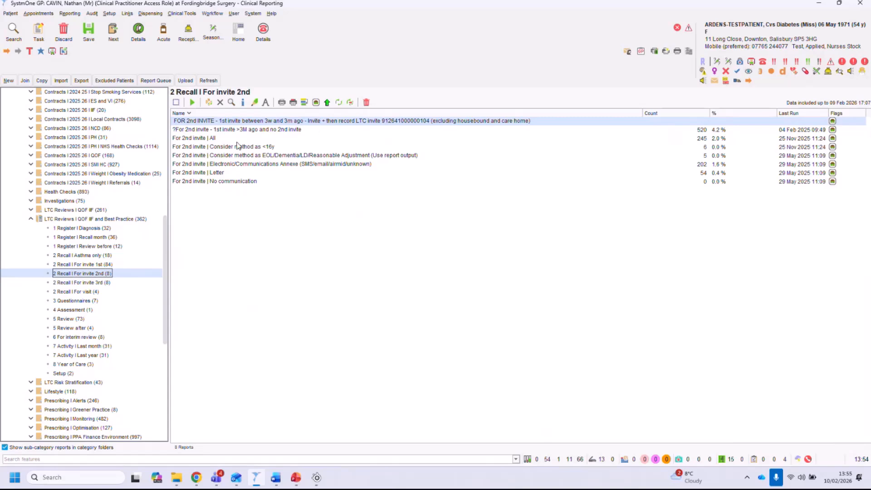
{"action": "left_click", "coordinate": [94, 284]}
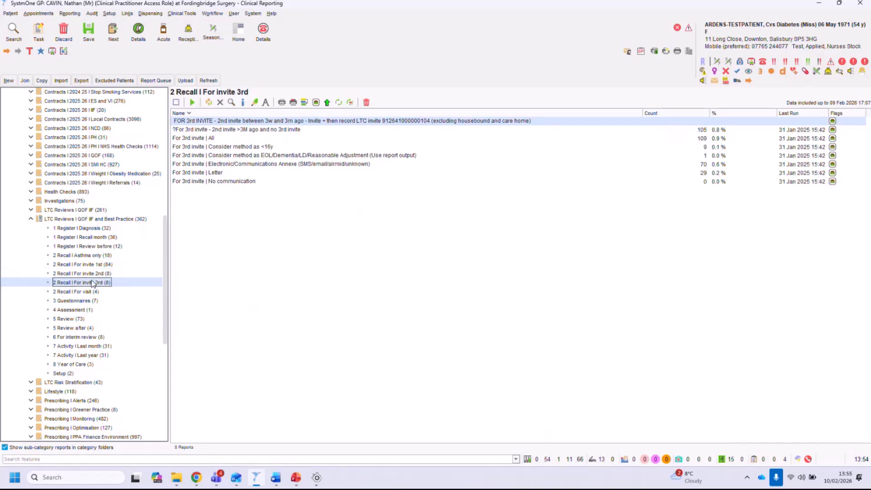
{"action": "left_click", "coordinate": [85, 256]}
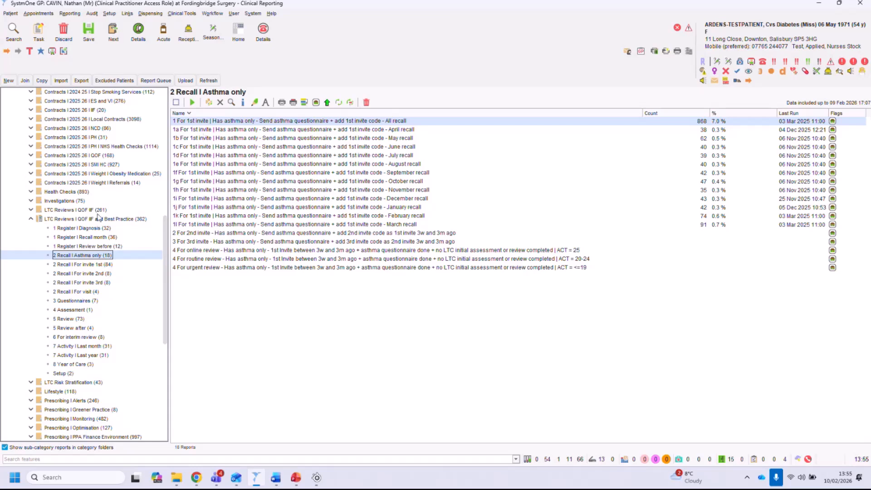
Collapse LTC Reviews QOF IIF and Best Practice, then open and expand the Vaccinations folder.
{"action": "left_click", "coordinate": [30, 220]}
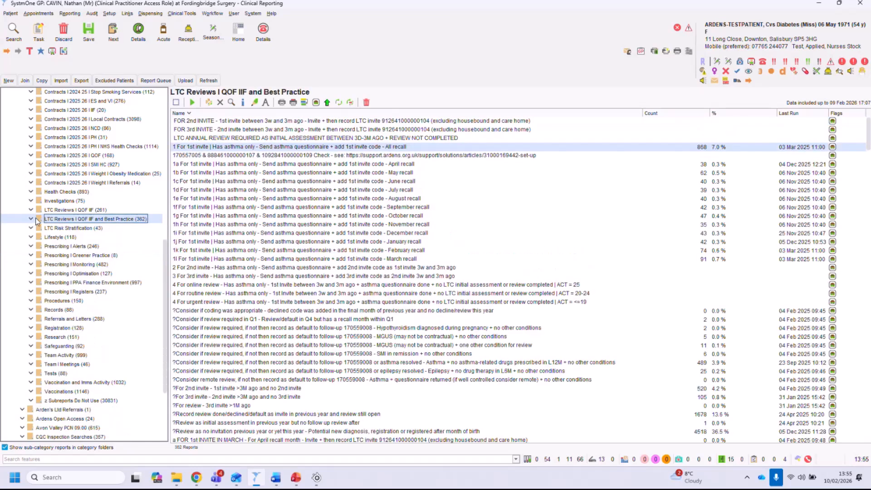
{"action": "scroll", "coordinate": [167, 251], "scroll_direction": "down", "scroll_amount": 2}
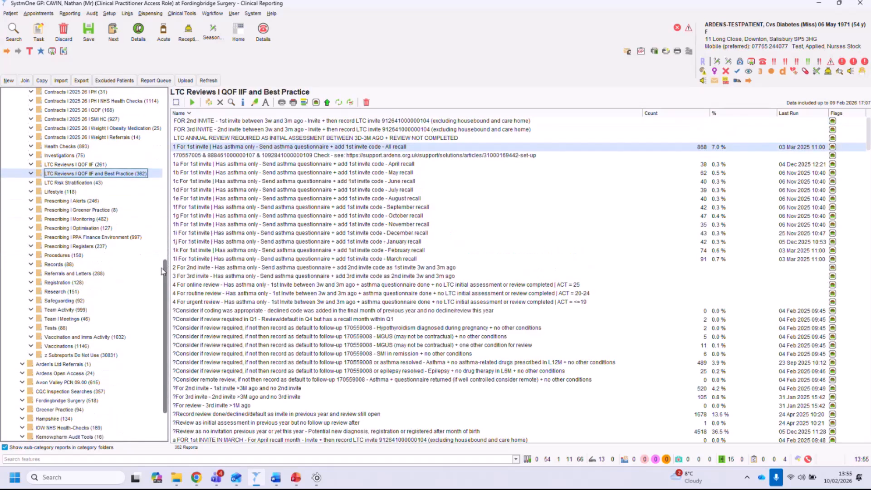
{"action": "left_click", "coordinate": [46, 343]}
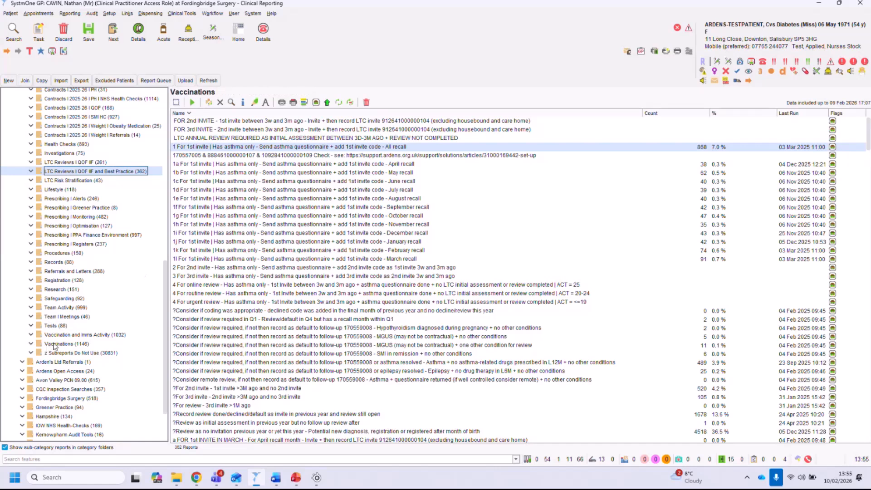
{"action": "left_click", "coordinate": [31, 343]}
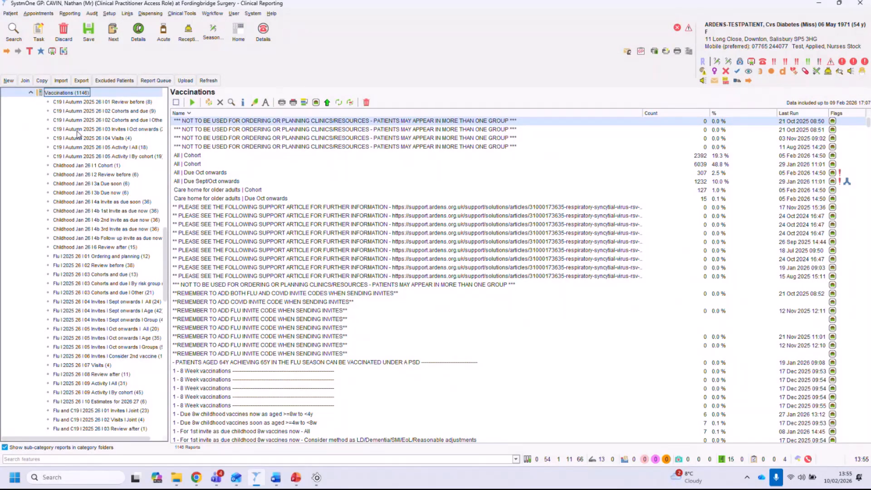
Browse the Vaccinations subfolders for C19 Review before, Childhood Cohort, Flu Ordering and planning, Flu and C19 Invites, and HPV Cohorts.
{"action": "left_click", "coordinate": [77, 102]}
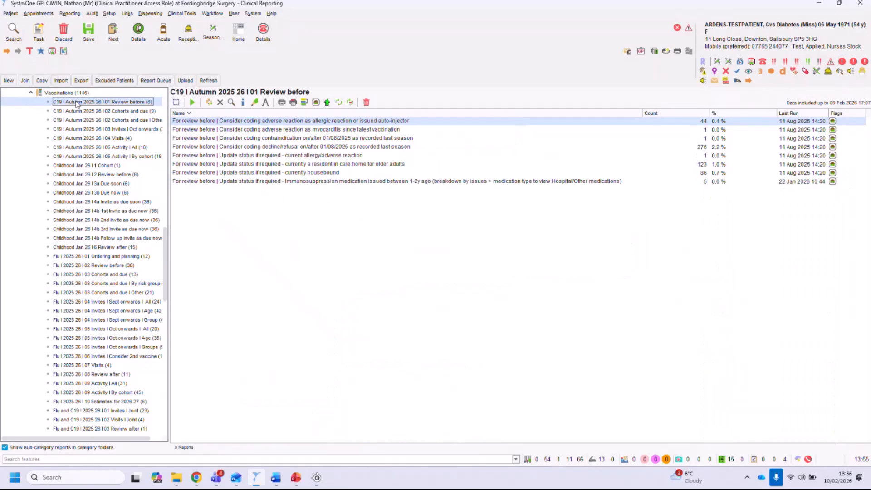
{"action": "left_click", "coordinate": [71, 167]}
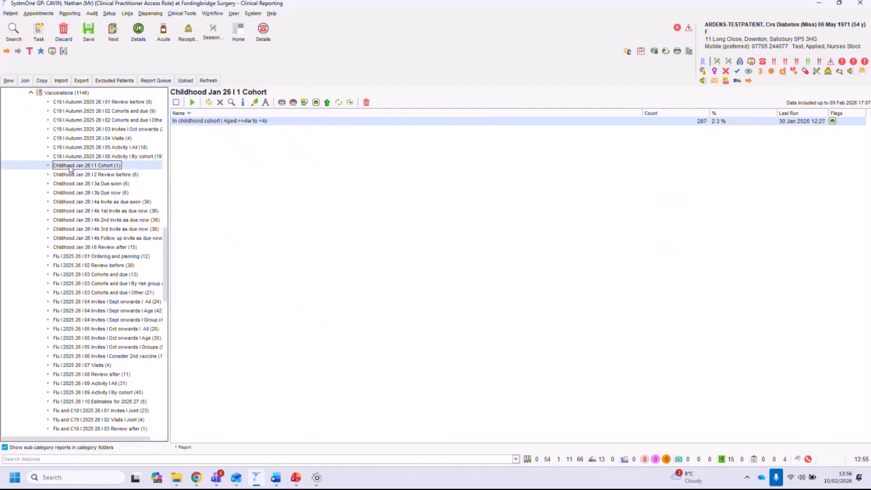
{"action": "left_click", "coordinate": [65, 256]}
{"action": "scroll", "coordinate": [67, 262], "scroll_direction": "down", "scroll_amount": 2}
{"action": "scroll", "coordinate": [66, 262], "scroll_direction": "down", "scroll_amount": 3}
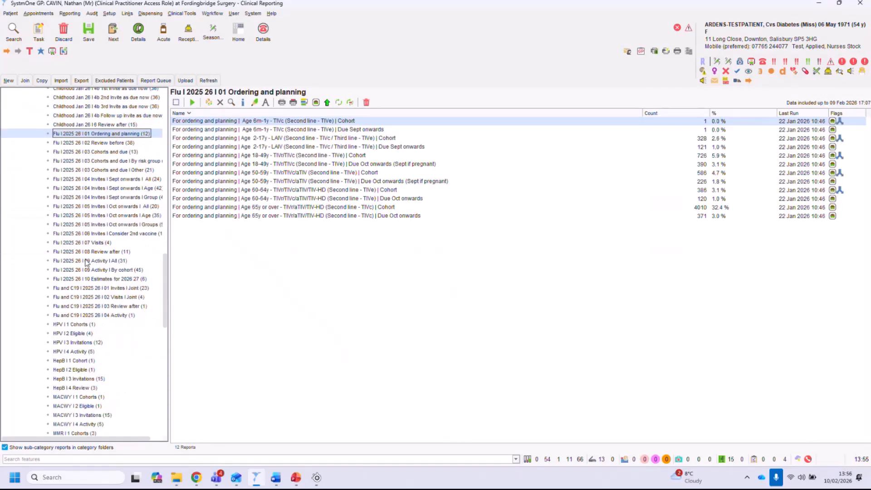
{"action": "left_click", "coordinate": [74, 289]}
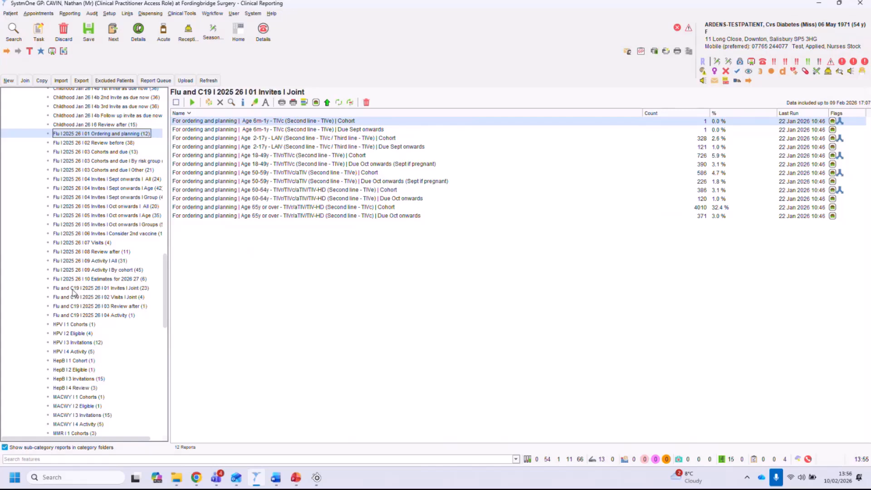
{"action": "scroll", "coordinate": [73, 295], "scroll_direction": "down", "scroll_amount": 2}
{"action": "left_click", "coordinate": [69, 283]}
{"action": "scroll", "coordinate": [67, 317], "scroll_direction": "down", "scroll_amount": 5}
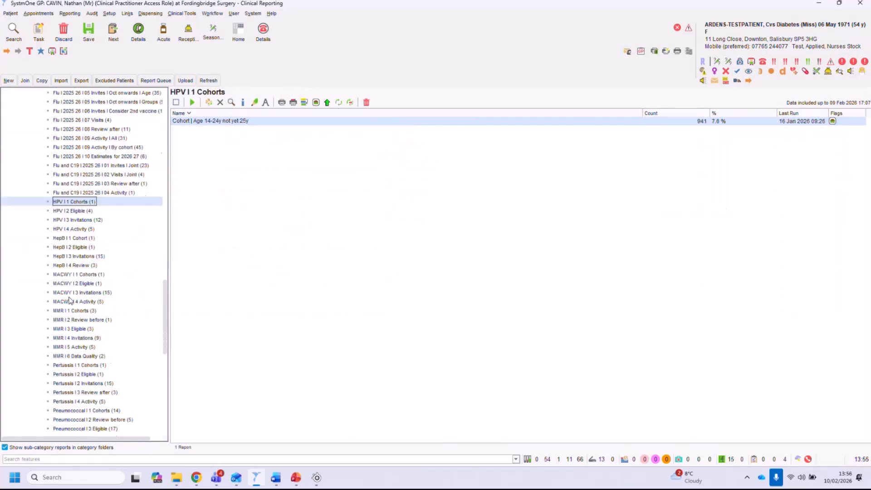
{"action": "scroll", "coordinate": [67, 343], "scroll_direction": "down", "scroll_amount": 5}
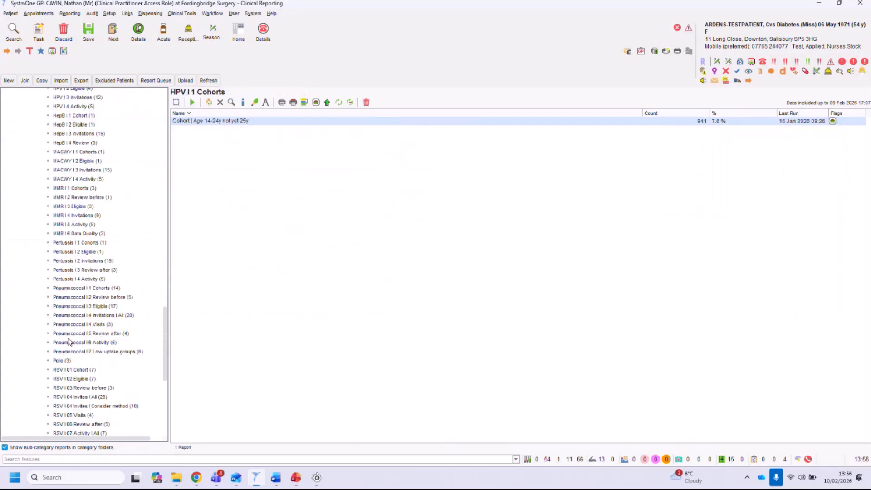
{"action": "scroll", "coordinate": [114, 190], "scroll_direction": "up", "scroll_amount": 20}
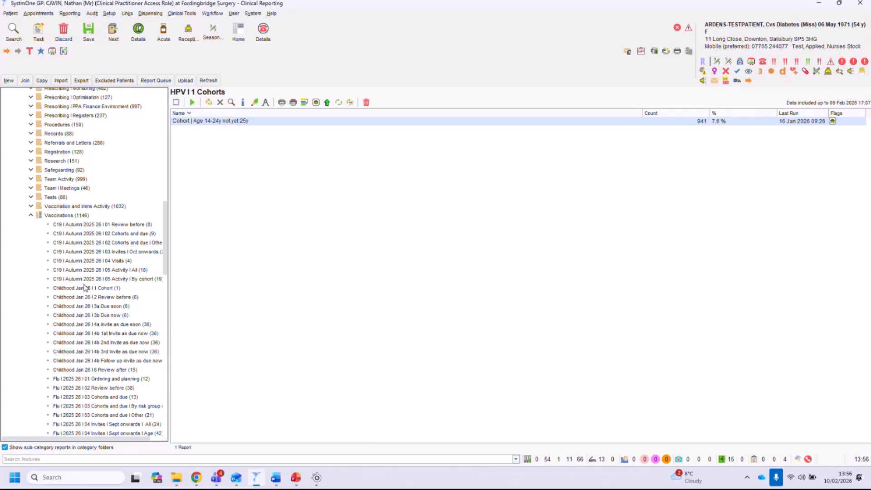
Open Childhood Jan 26 4b 1st Invite as due now and select the All report for each vaccination age group.
{"action": "left_click", "coordinate": [117, 336]}
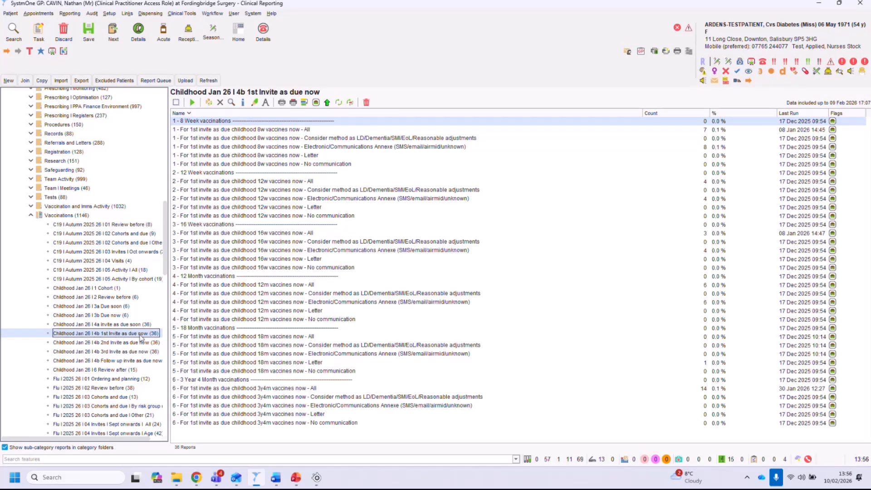
{"action": "left_click", "coordinate": [272, 131]}
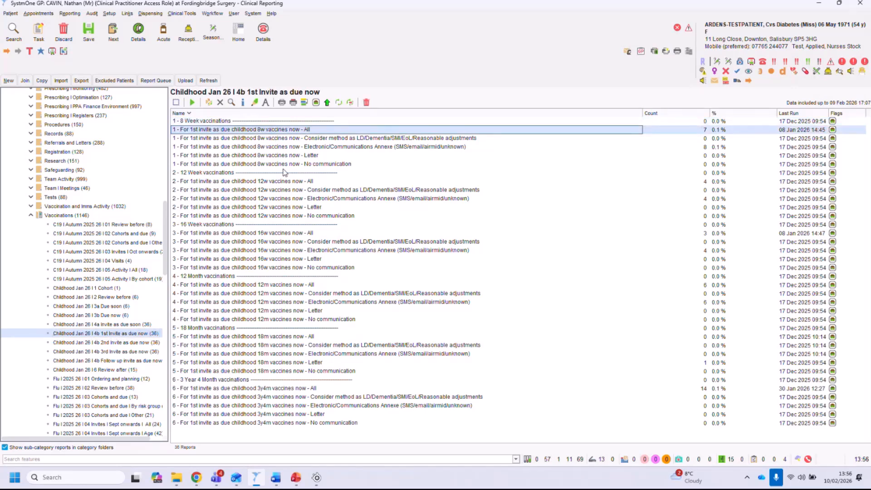
{"action": "left_click", "coordinate": [291, 182]}
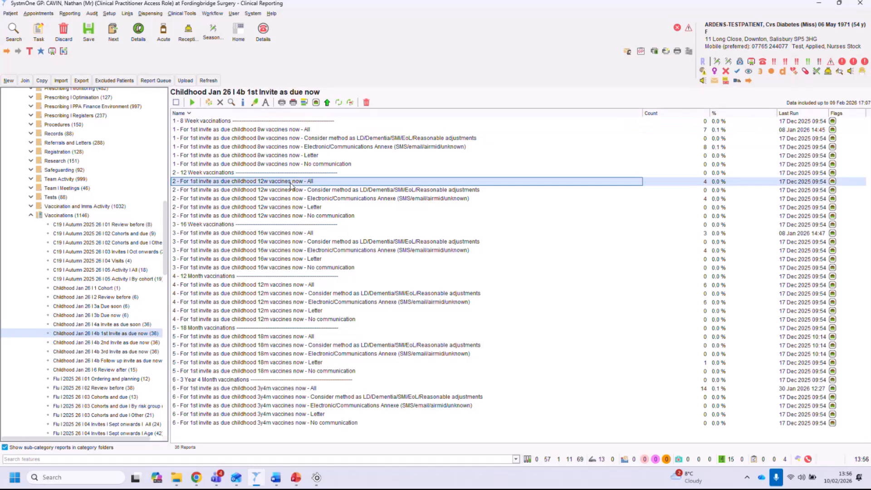
{"action": "left_click", "coordinate": [256, 234]}
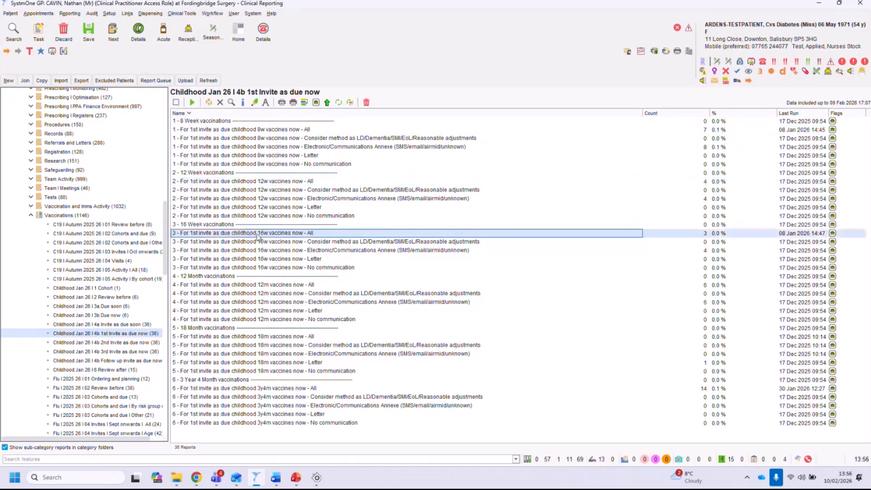
{"action": "left_click", "coordinate": [270, 285]}
{"action": "left_click", "coordinate": [281, 337]}
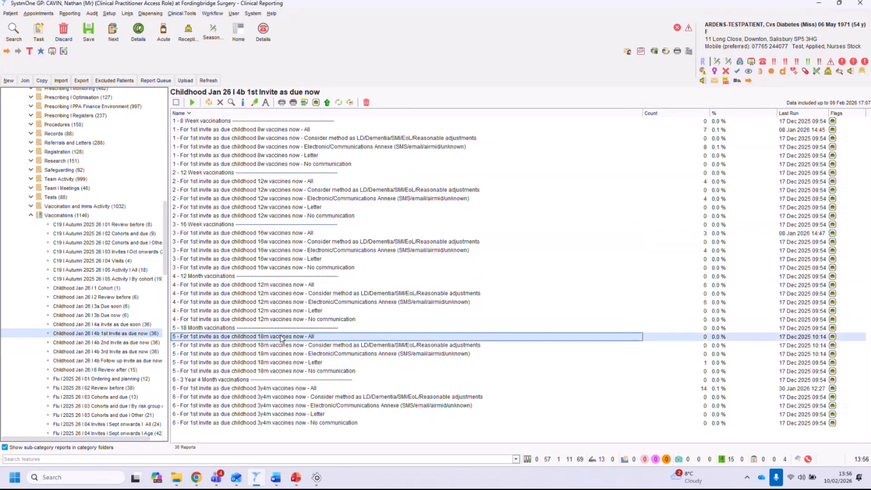
{"action": "left_click", "coordinate": [274, 388]}
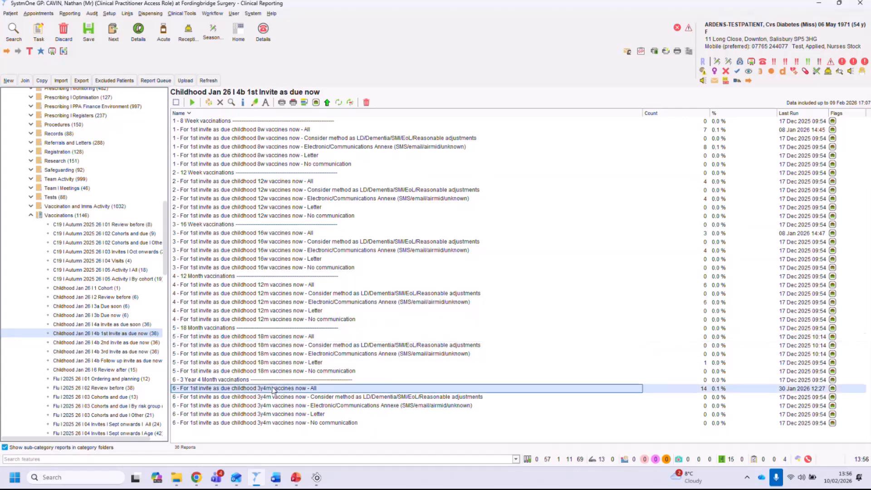
{"action": "left_click", "coordinate": [278, 130]}
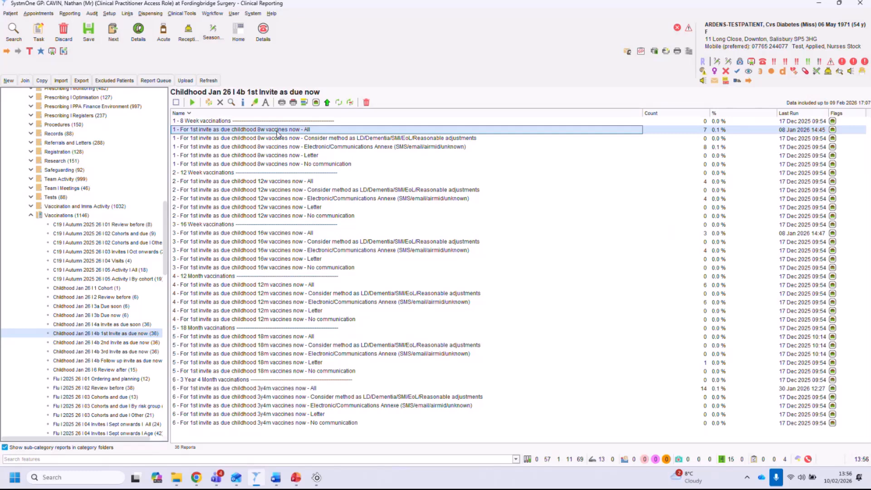
Open the 4b 2nd and 3rd Invite as due now folders and C19 03 Invites Oct onwards, selecting its 1st invitation All report.
{"action": "left_click", "coordinate": [115, 344]}
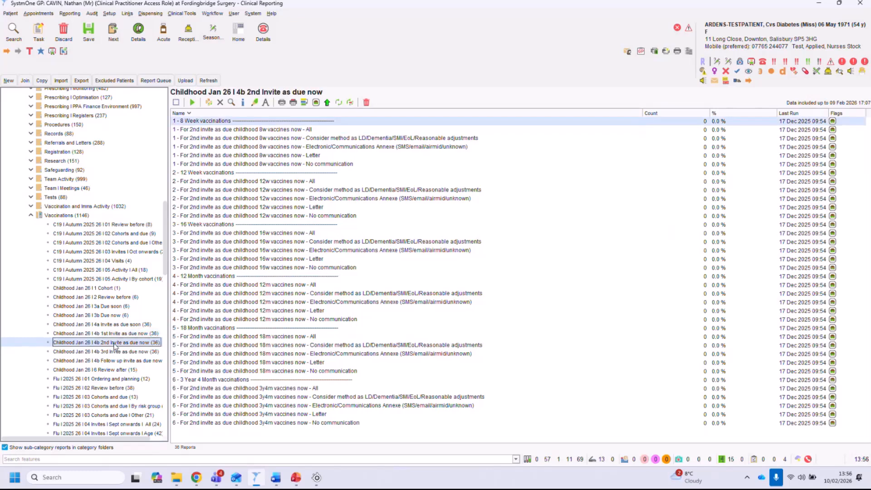
{"action": "left_click", "coordinate": [107, 352]}
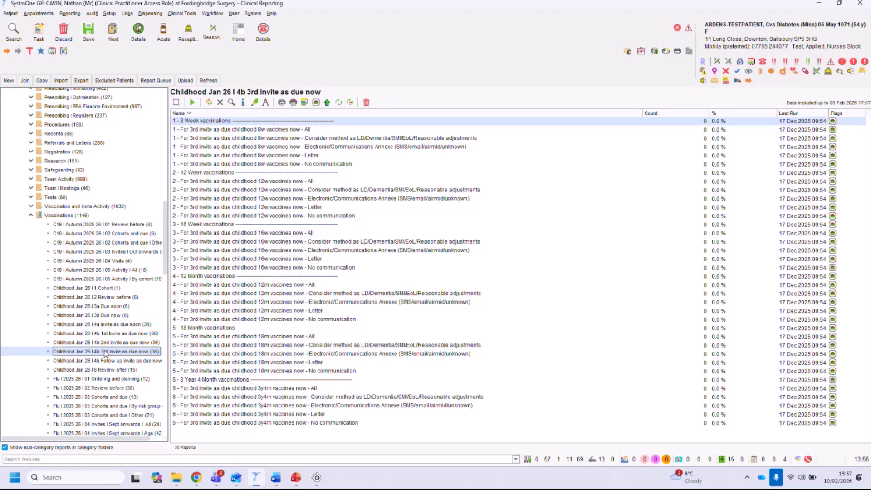
{"action": "left_click", "coordinate": [121, 252]}
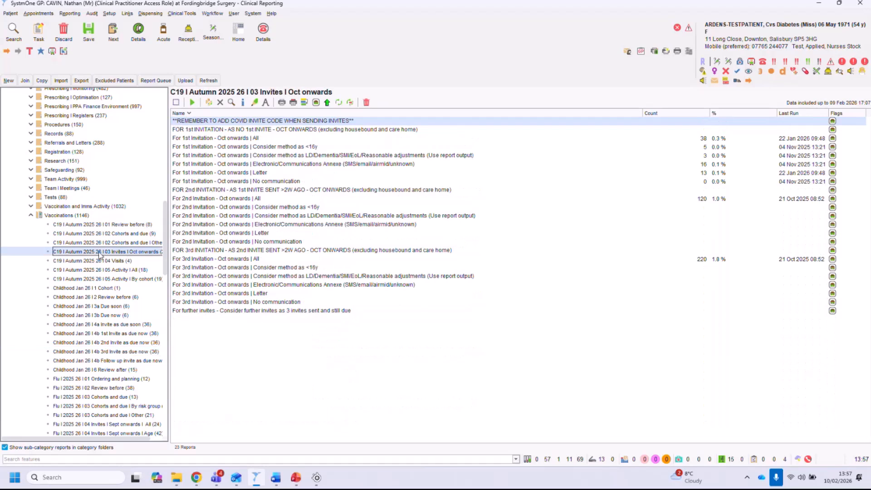
{"action": "left_click", "coordinate": [268, 141]}
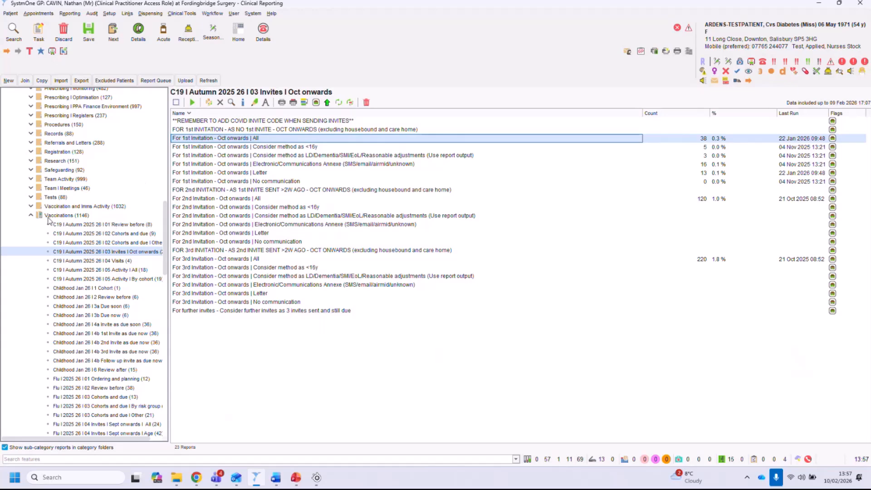
Collapse the Vaccinations folder and return to the top of the Ardens report tree.
{"action": "left_click", "coordinate": [30, 215]}
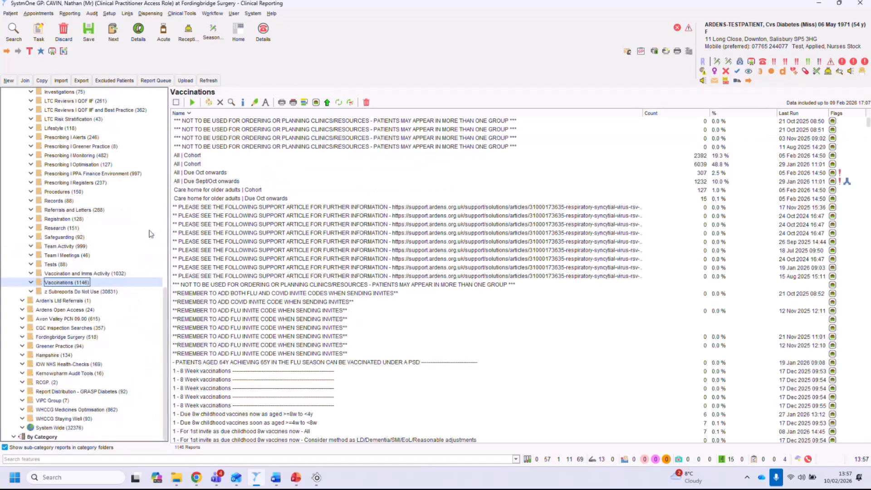
{"action": "scroll", "coordinate": [156, 205], "scroll_direction": "up", "scroll_amount": 10}
{"action": "scroll", "coordinate": [160, 176], "scroll_direction": "up", "scroll_amount": 5}
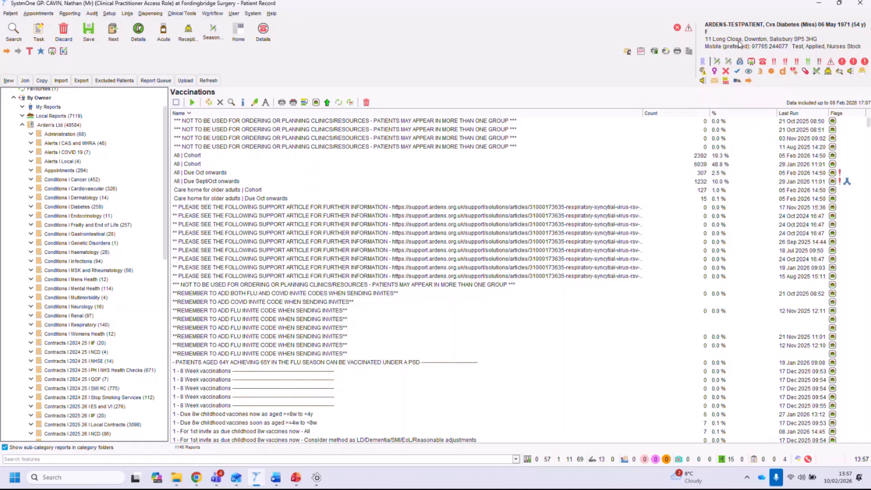
Open the test patient's record and launch the Ardens General consultation template.
{"action": "left_click", "coordinate": [740, 44]}
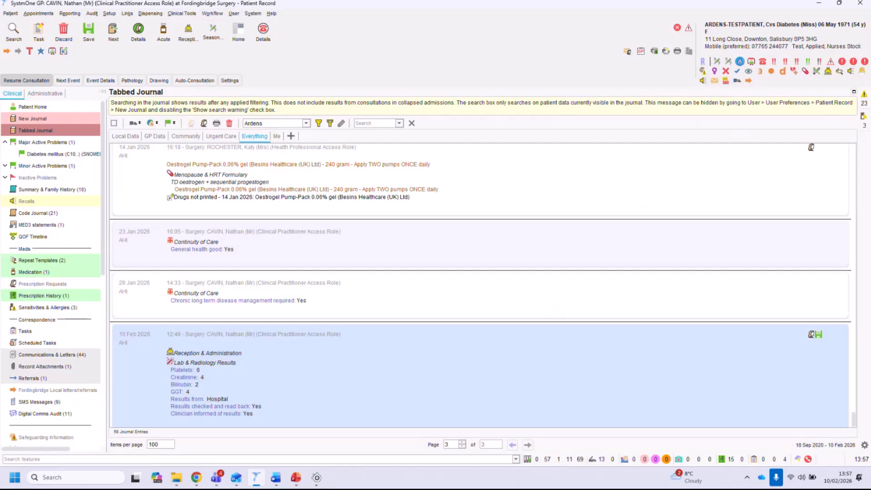
{"action": "left_click", "coordinate": [740, 63]}
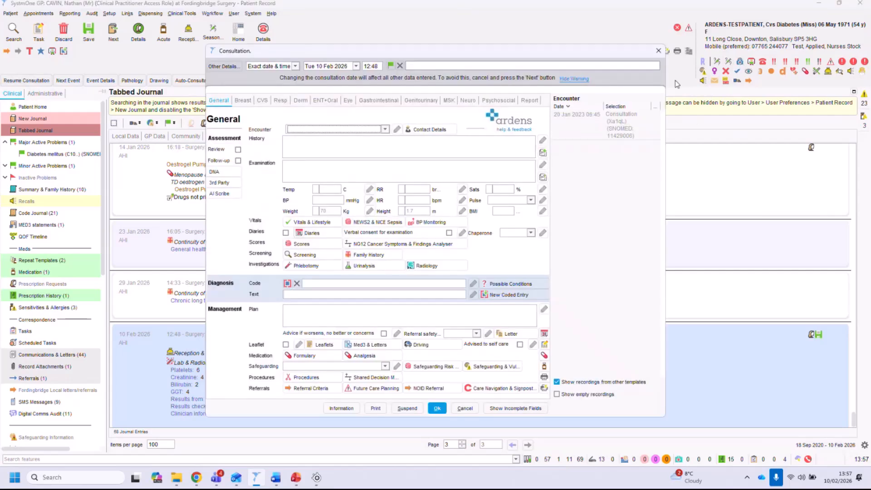
Open the template's Ardens help link and read through the General Consultation support article.
{"action": "left_click", "coordinate": [515, 131]}
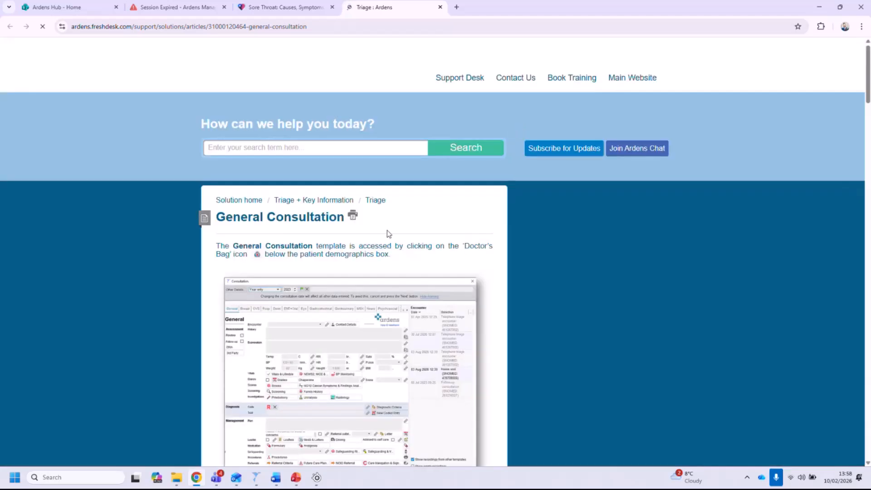
{"action": "scroll", "coordinate": [340, 318], "scroll_direction": "down", "scroll_amount": 7}
{"action": "scroll", "coordinate": [343, 336], "scroll_direction": "down", "scroll_amount": 3}
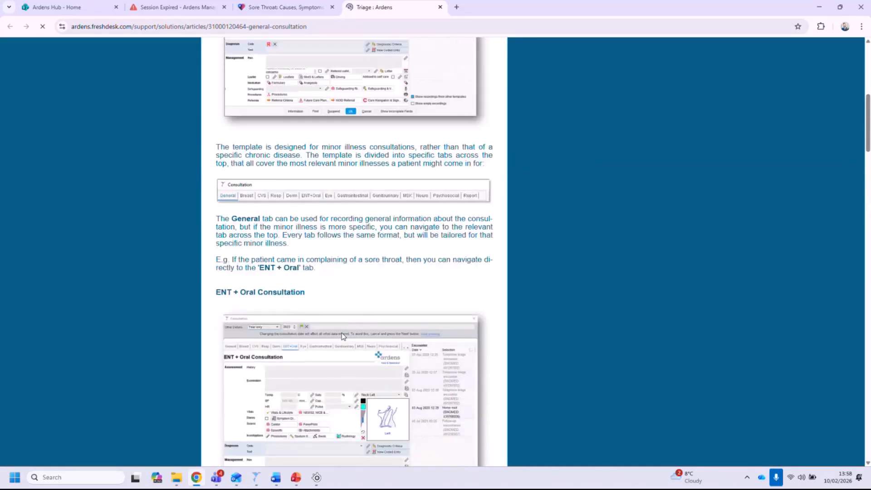
{"action": "scroll", "coordinate": [341, 333], "scroll_direction": "down", "scroll_amount": 10}
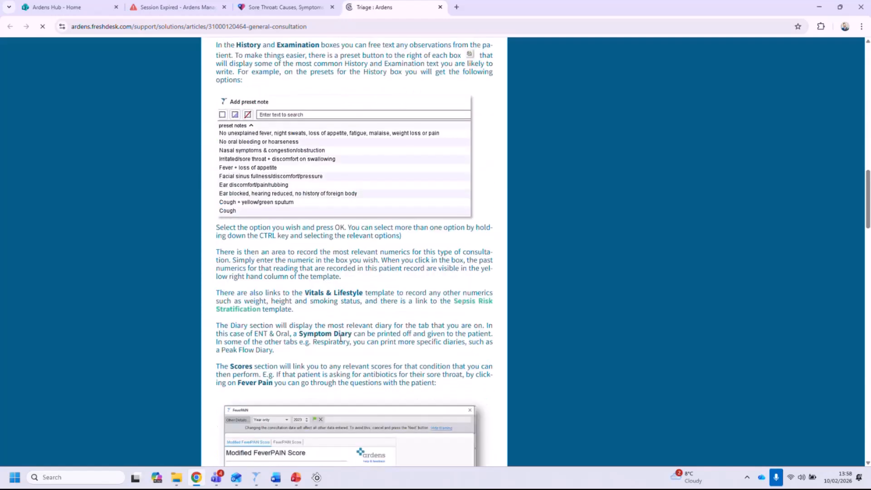
{"action": "scroll", "coordinate": [340, 338], "scroll_direction": "up", "scroll_amount": 10}
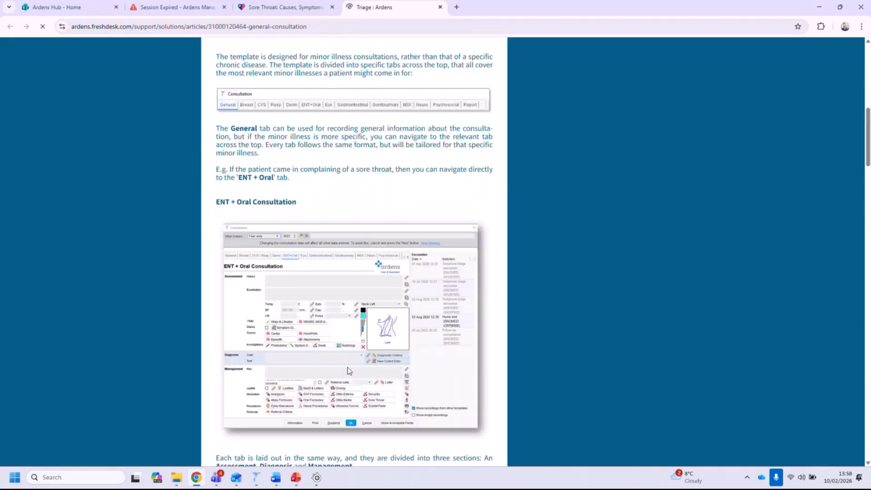
Return to the General Consultation help article and open the Ardens Contact Us page.
{"action": "key", "text": "alt+Tab"}
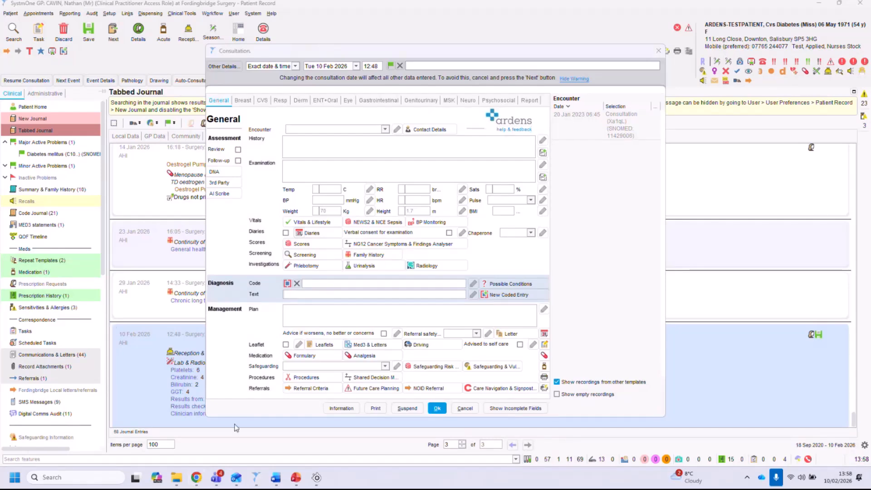
{"action": "left_click", "coordinate": [196, 477]}
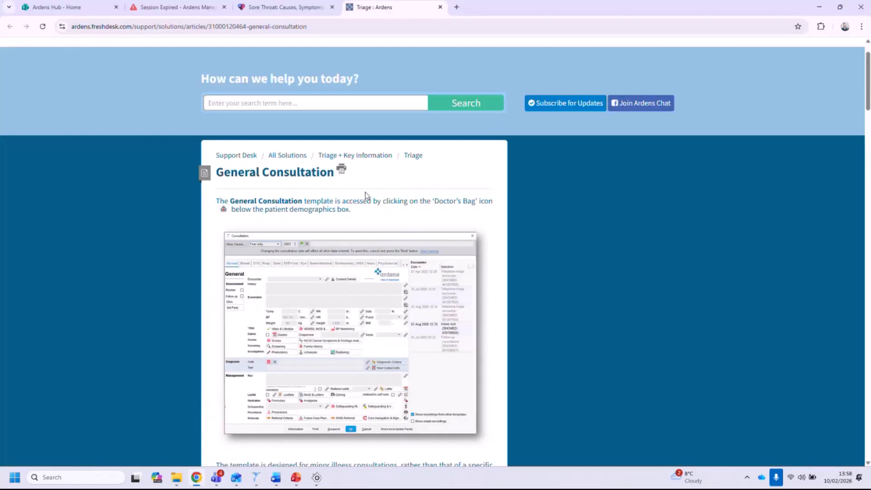
{"action": "scroll", "coordinate": [408, 170], "scroll_direction": "up", "scroll_amount": 2}
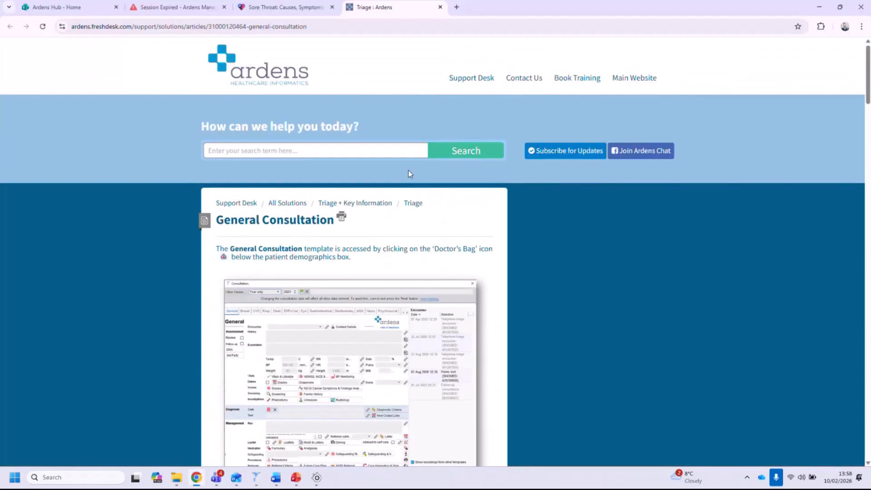
{"action": "left_click", "coordinate": [522, 80]}
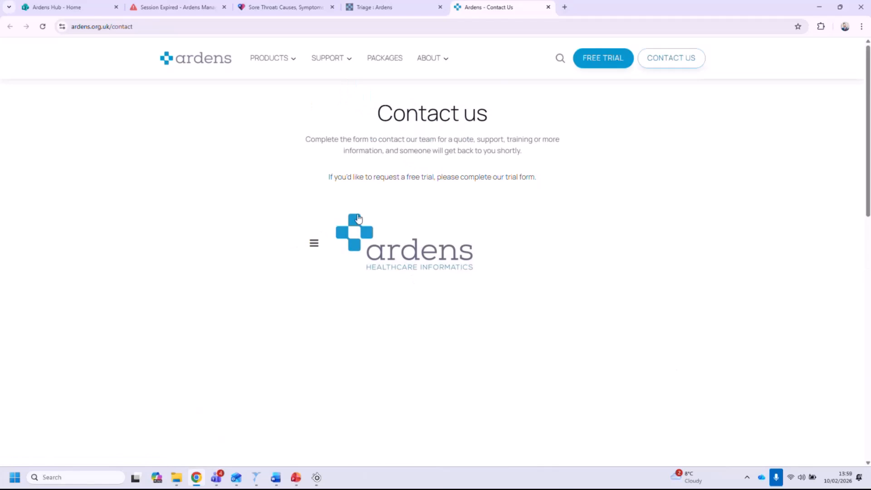
Browse the Ardens contact form and choose Training as the subject.
{"action": "scroll", "coordinate": [390, 195], "scroll_direction": "down", "scroll_amount": 3}
{"action": "scroll", "coordinate": [392, 198], "scroll_direction": "up", "scroll_amount": 1}
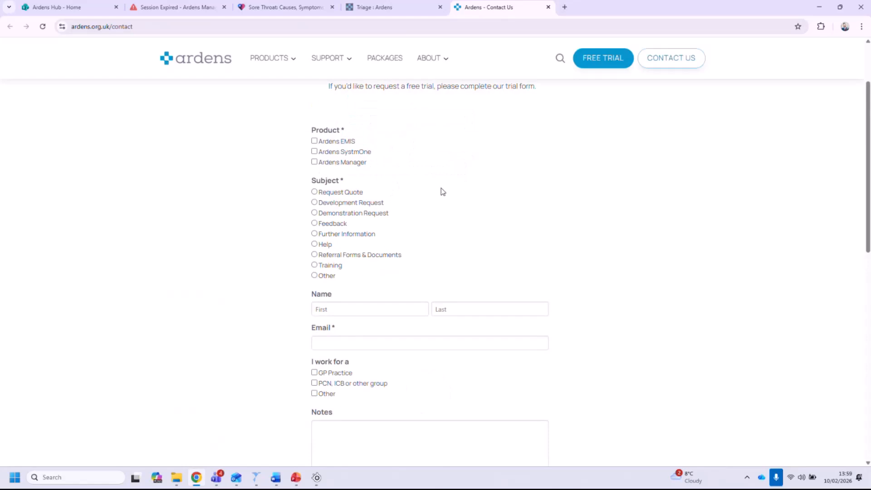
{"action": "scroll", "coordinate": [391, 177], "scroll_direction": "up", "scroll_amount": 2}
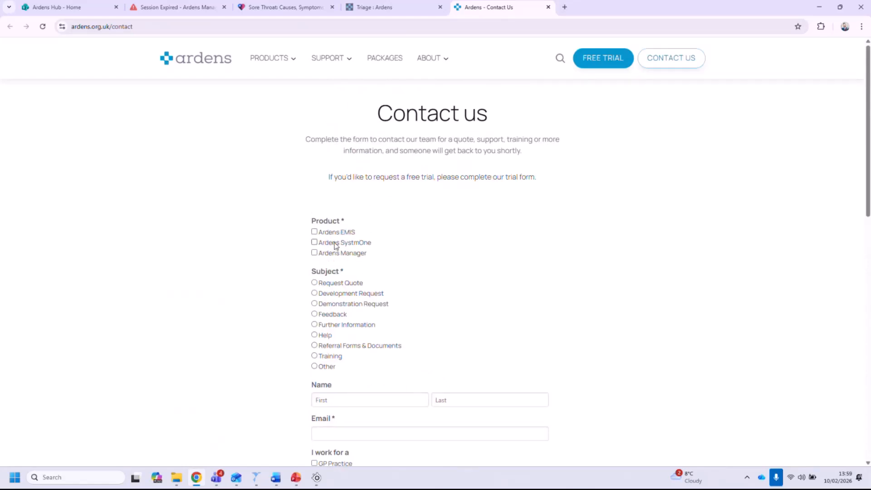
{"action": "scroll", "coordinate": [336, 246], "scroll_direction": "down", "scroll_amount": 2}
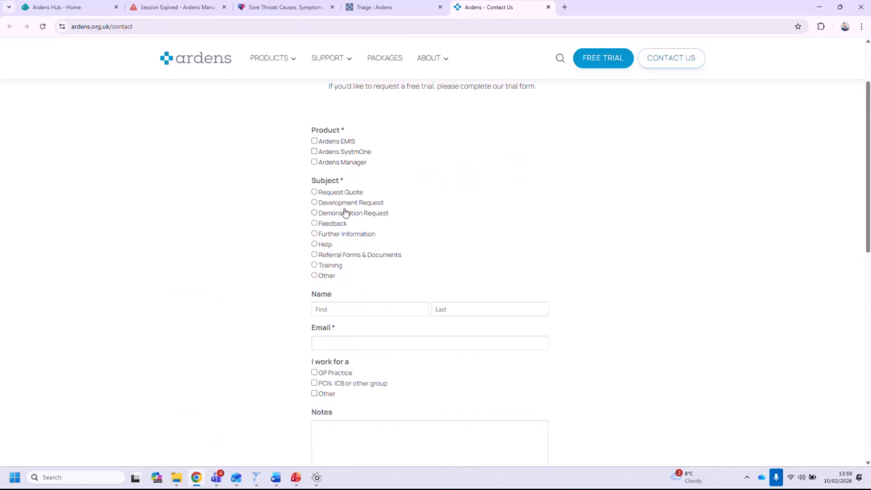
{"action": "left_click", "coordinate": [327, 226]}
{"action": "left_click", "coordinate": [324, 245]}
{"action": "left_click", "coordinate": [330, 269]}
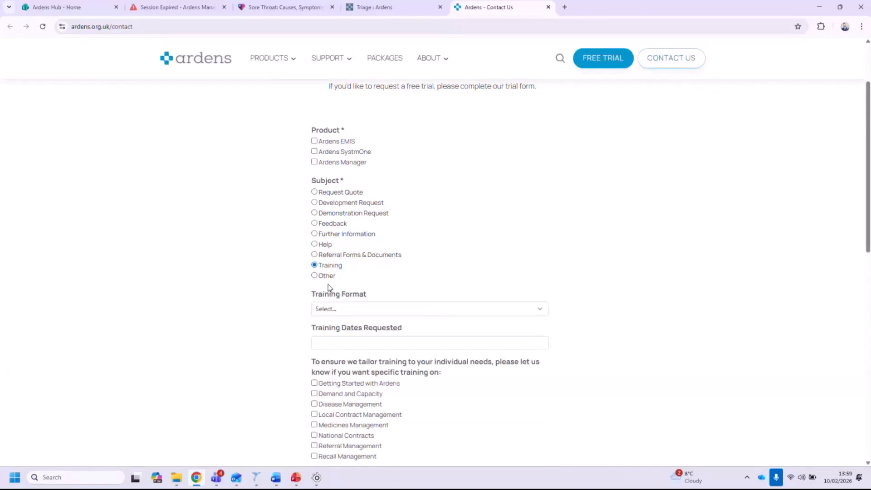
Minimise the browser, switch to the training presentation and advance to the Learning Outcomes Recap slide.
{"action": "left_click", "coordinate": [821, 8]}
{"action": "left_click", "coordinate": [296, 477]}
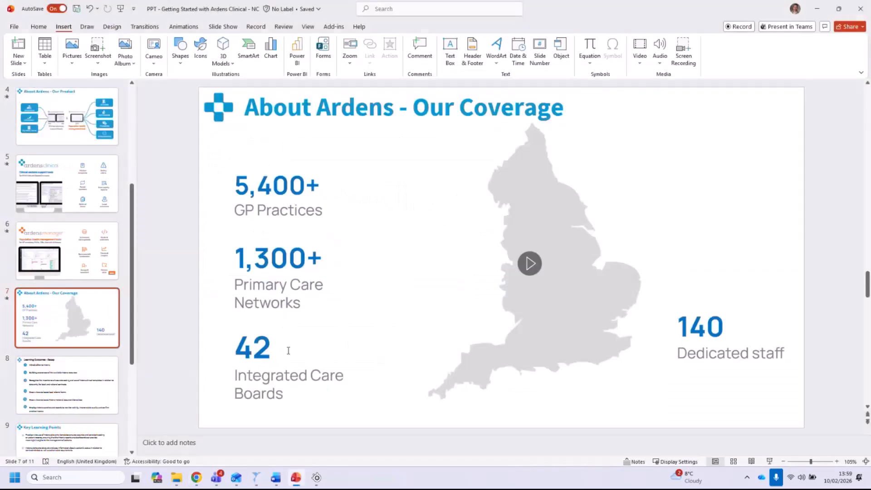
{"action": "key", "text": "Down"}
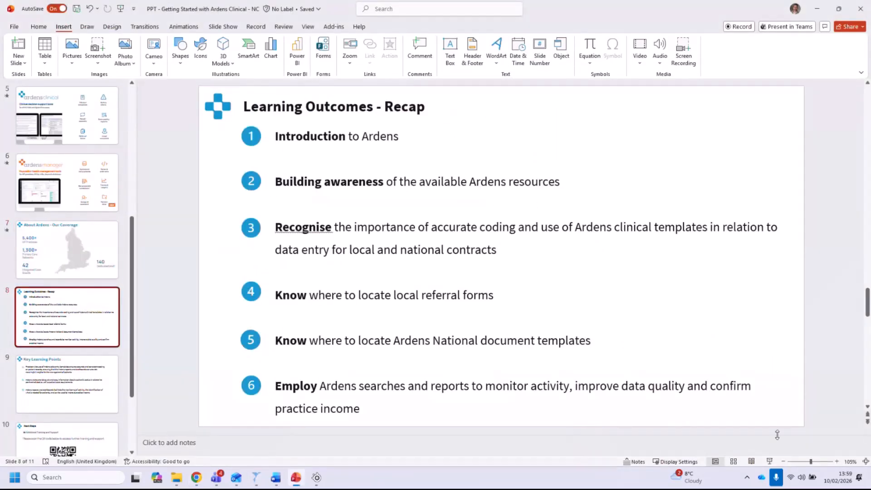